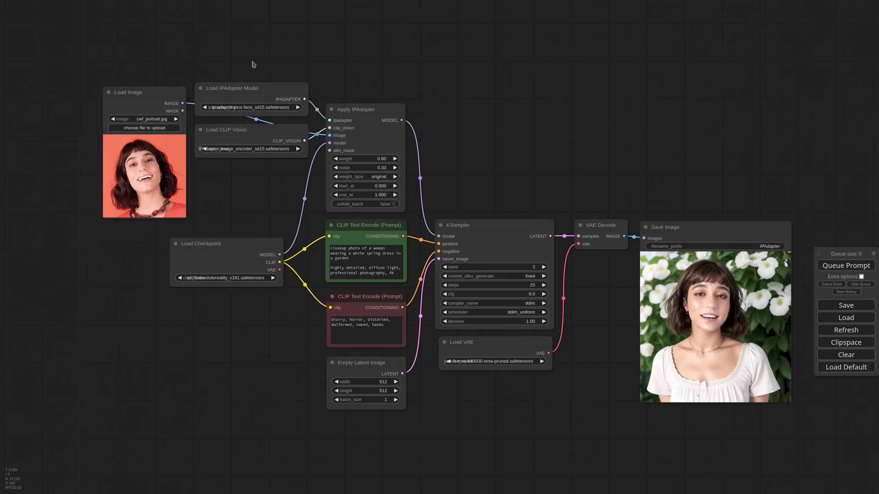
- Examine the IP-Adapter-FaceID model card on Hugging Face, including the full-size grid of sample faces and the usage section
{"action": "left_click", "coordinate": [126, 8]}
{"action": "scroll", "coordinate": [444, 153], "scroll_direction": "up", "scroll_amount": 5}
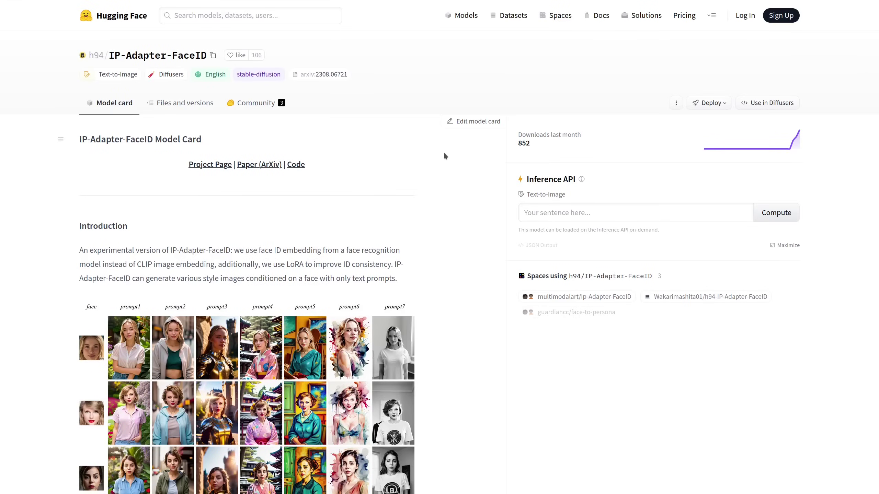
{"action": "scroll", "coordinate": [441, 187], "scroll_direction": "down", "scroll_amount": 5}
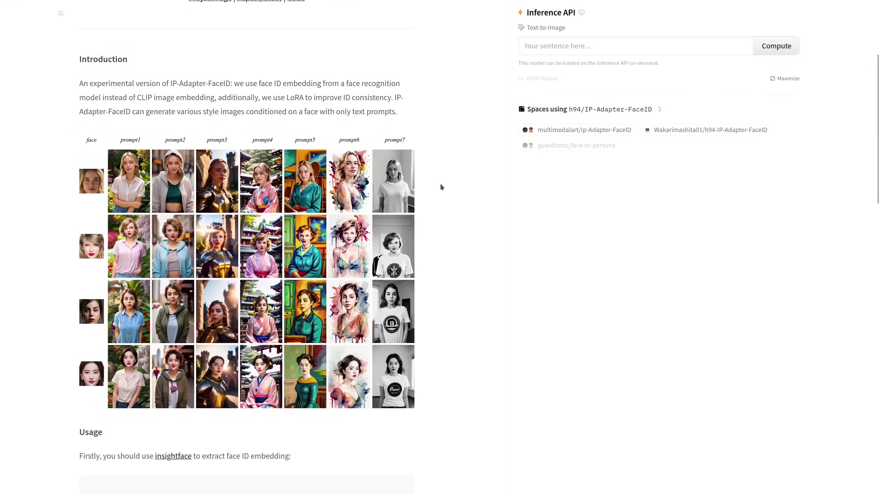
{"action": "left_click", "coordinate": [277, 295]}
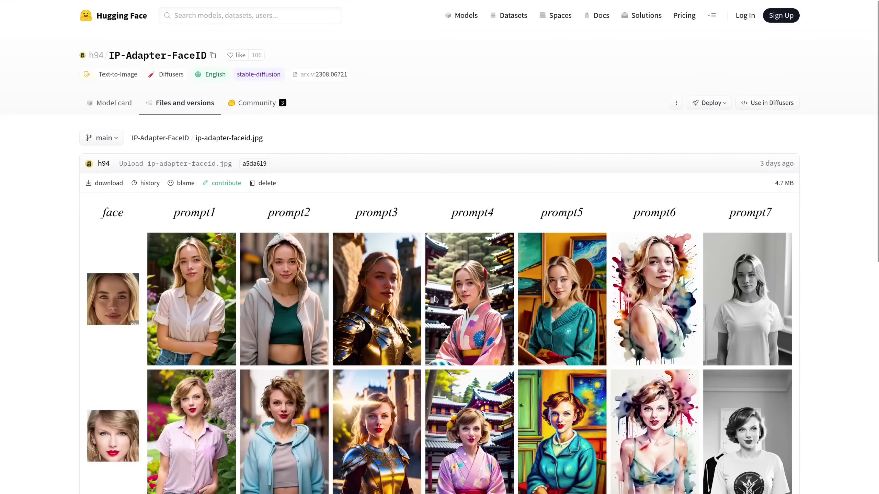
{"action": "scroll", "coordinate": [436, 298], "scroll_direction": "down", "scroll_amount": 5}
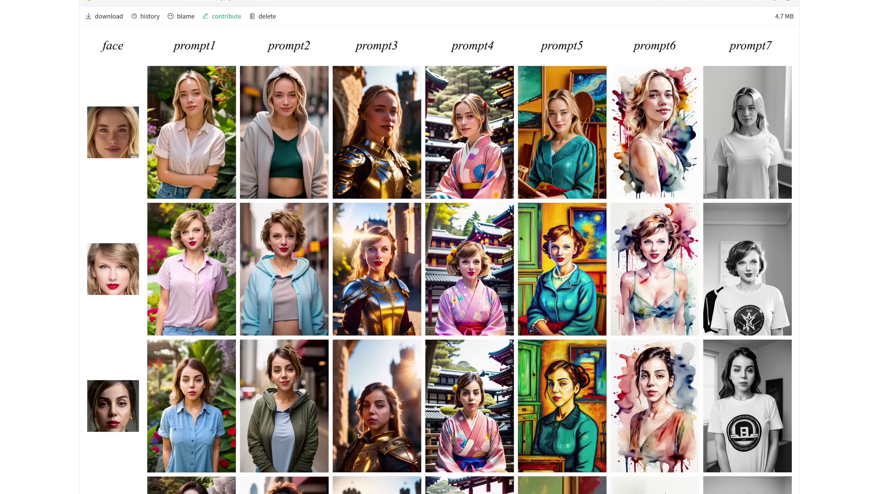
{"action": "mouse_move", "coordinate": [209, 1]}
{"action": "left_click", "coordinate": [8, 23]}
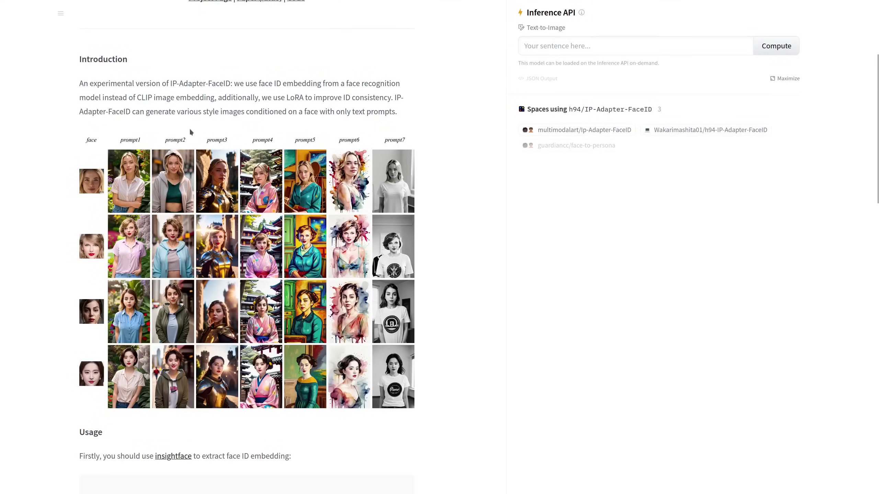
{"action": "scroll", "coordinate": [341, 247], "scroll_direction": "down", "scroll_amount": 2}
{"action": "scroll", "coordinate": [346, 260], "scroll_direction": "down", "scroll_amount": 2}
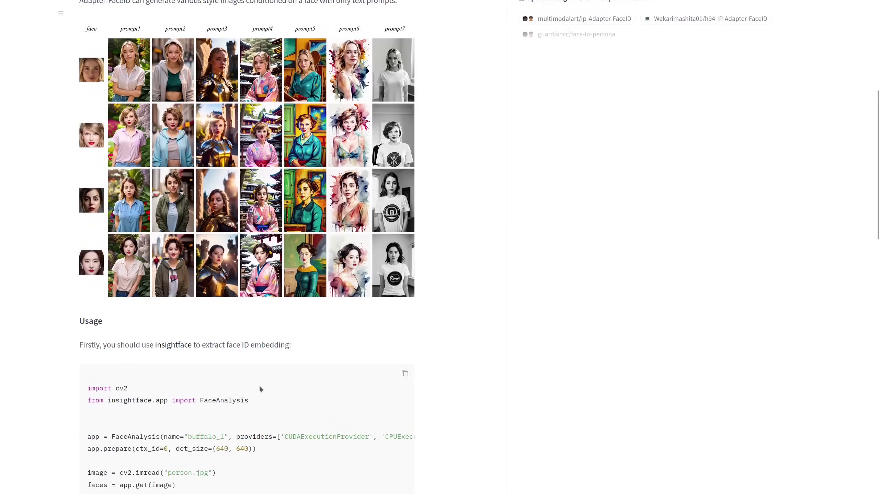
- Open the linked insightface repository on GitHub and look through its file list and README licence section
{"action": "left_click", "coordinate": [173, 346]}
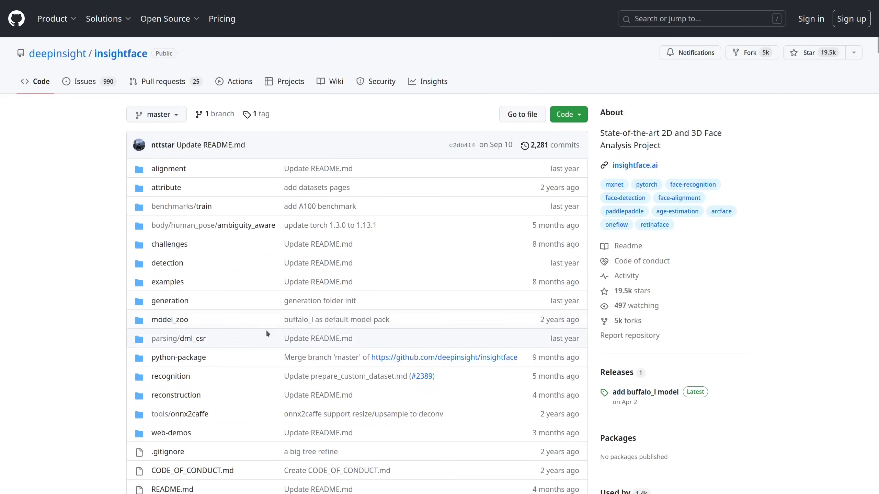
{"action": "scroll", "coordinate": [254, 328], "scroll_direction": "down", "scroll_amount": 10}
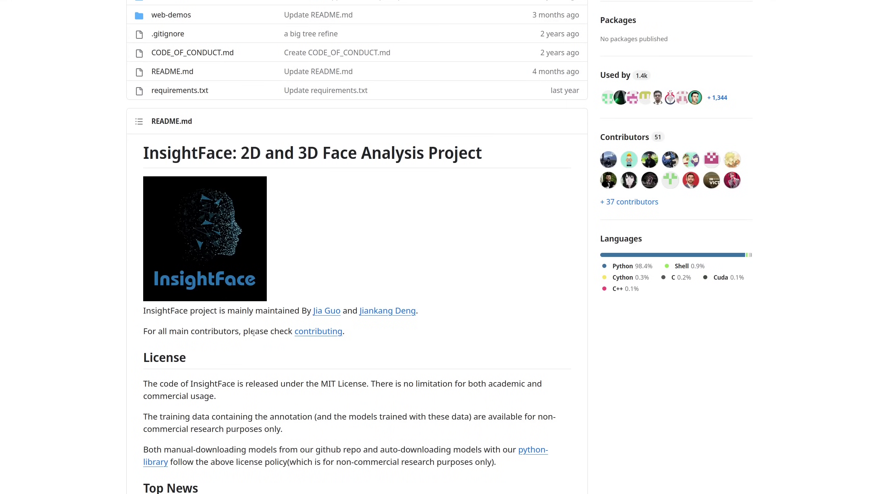
{"action": "scroll", "coordinate": [104, 273], "scroll_direction": "up", "scroll_amount": 10}
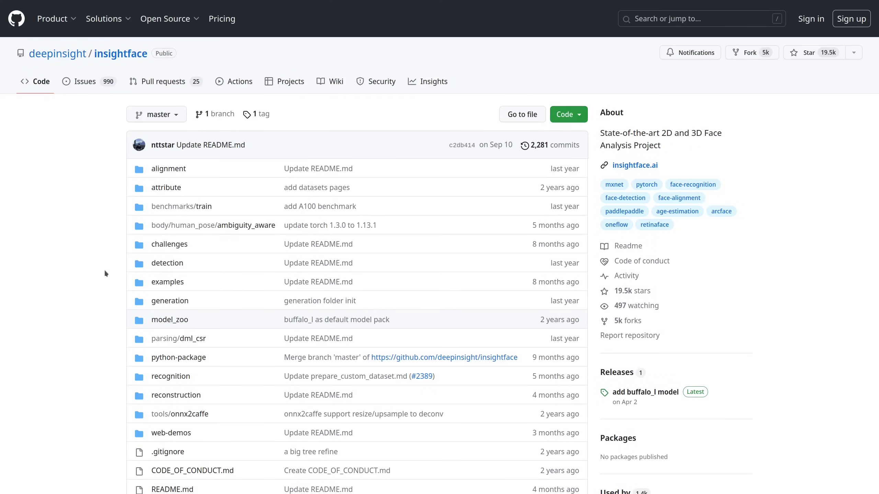
- Read the ComfyUI_IPAdapter_plus repository README, covering the installation notes, the model table and the FaceID requirements
{"action": "mouse_move", "coordinate": [181, 8]}
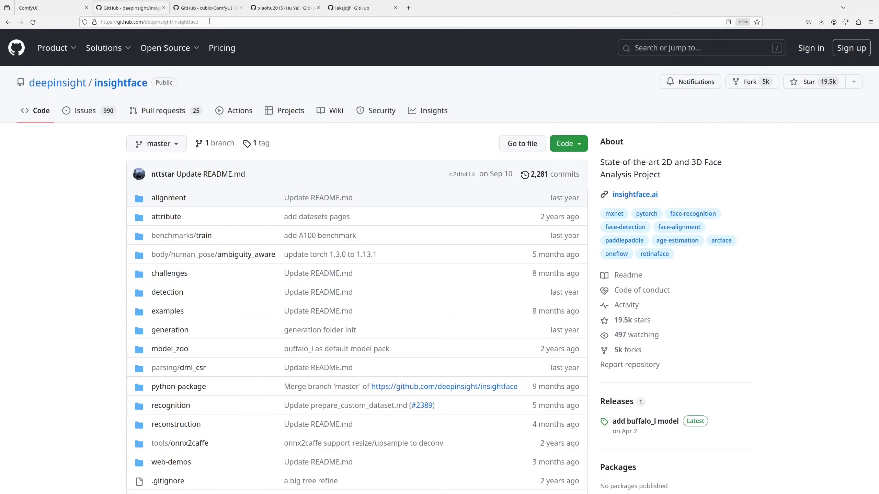
{"action": "left_click", "coordinate": [210, 21]}
{"action": "left_click", "coordinate": [165, 106]}
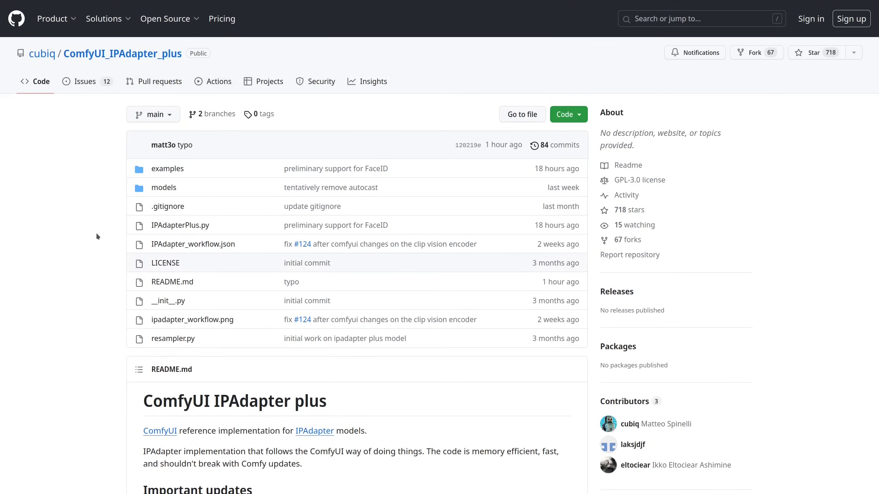
{"action": "scroll", "coordinate": [96, 232], "scroll_direction": "down", "scroll_amount": 15}
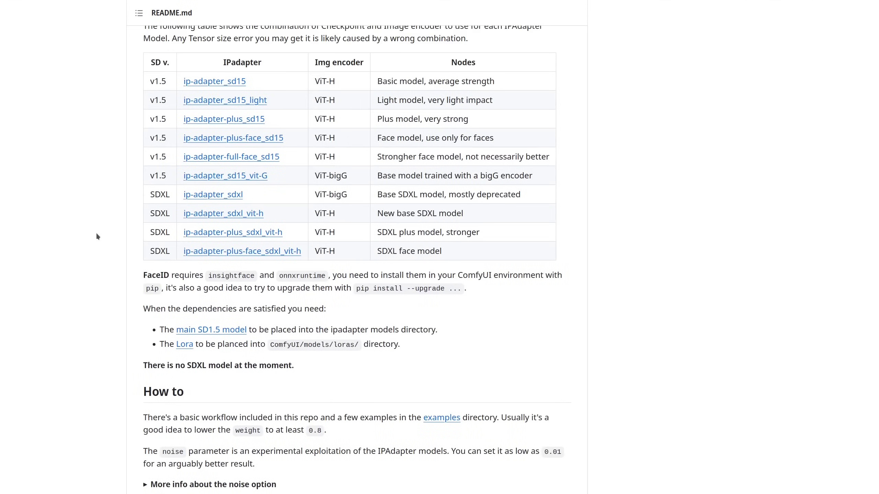
{"action": "scroll", "coordinate": [97, 234], "scroll_direction": "up", "scroll_amount": 5}
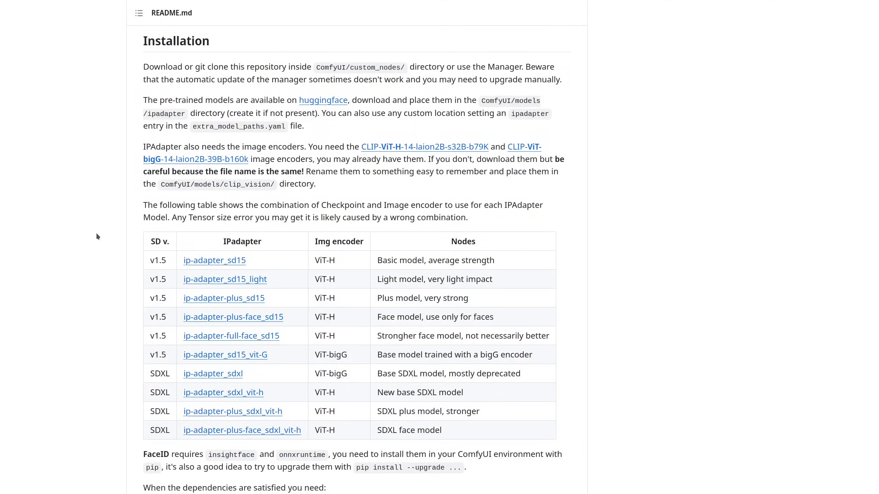
{"action": "scroll", "coordinate": [97, 235], "scroll_direction": "down", "scroll_amount": 2}
{"action": "scroll", "coordinate": [97, 236], "scroll_direction": "down", "scroll_amount": 4}
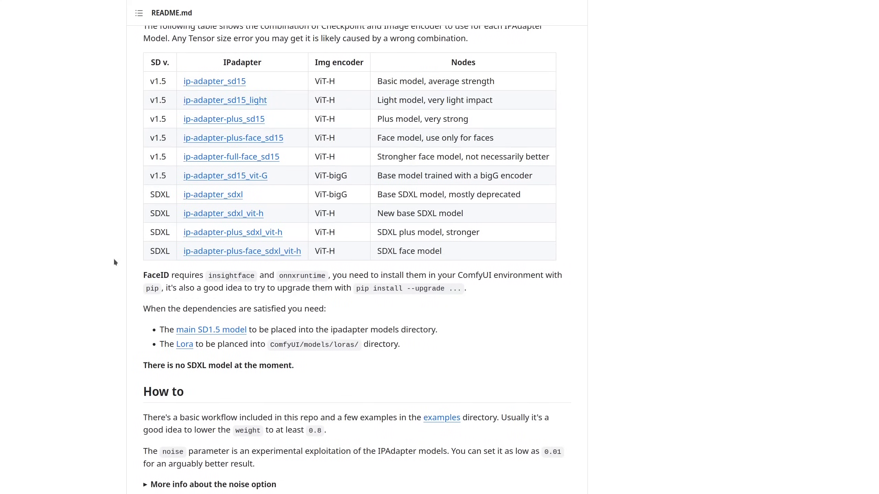
- View the GitHub profiles of the two developers who contributed to the IPAdapter work
{"action": "left_click", "coordinate": [286, 7]}
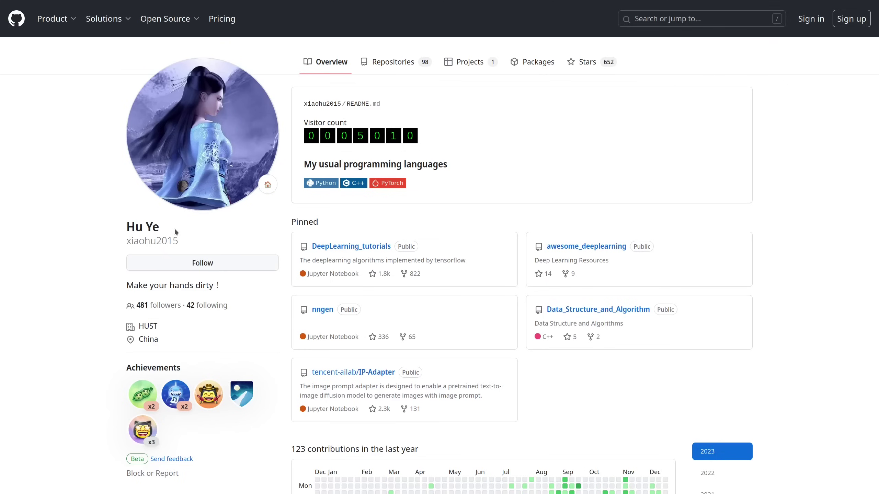
{"action": "mouse_move", "coordinate": [261, 2]}
{"action": "left_click", "coordinate": [343, 8]}
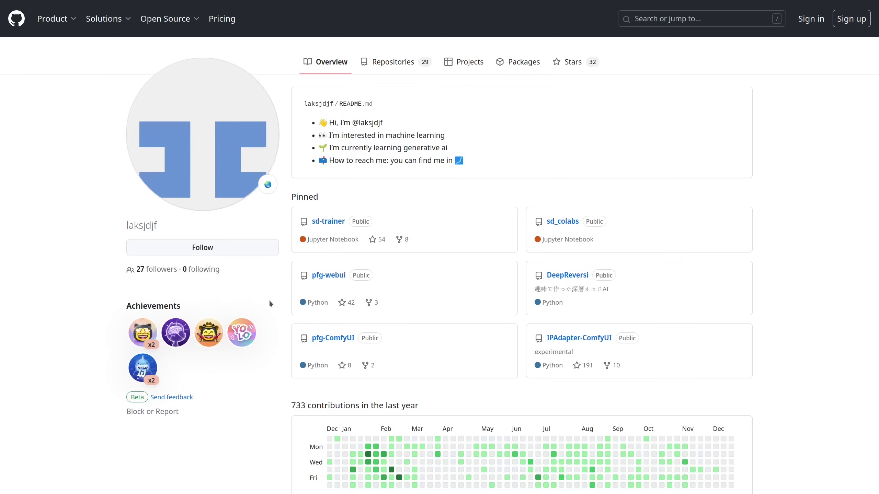
- Switch back to the ComfyUI workflow and look over the IPAdapter loaders and the rest of the node graph
{"action": "mouse_move", "coordinate": [123, 8]}
{"action": "left_click", "coordinate": [63, 8]}
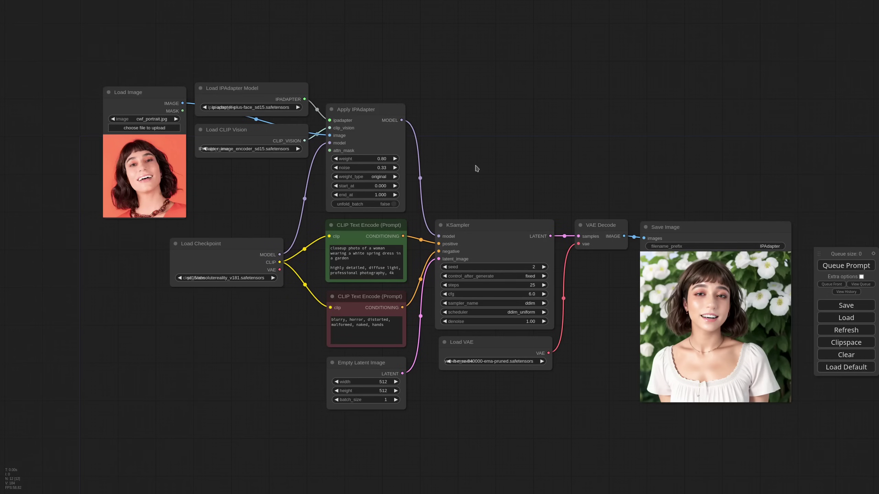
{"action": "scroll", "coordinate": [238, 77], "scroll_direction": "up", "scroll_amount": 5}
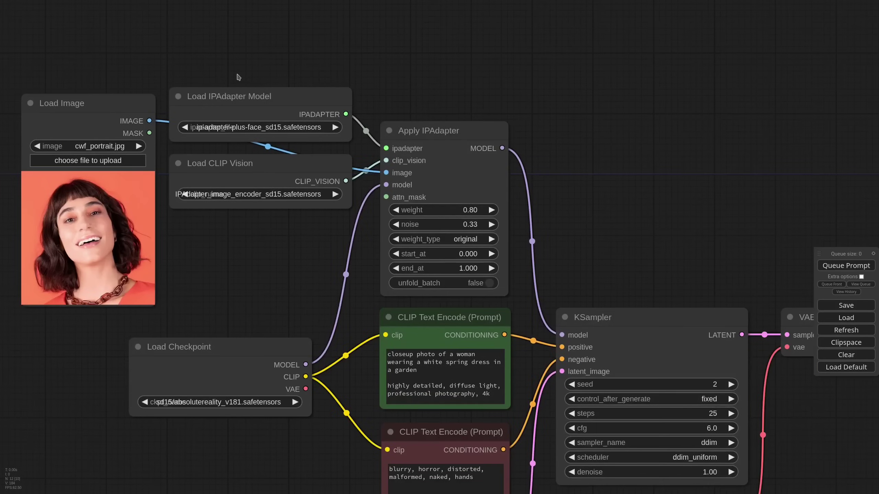
{"action": "scroll", "coordinate": [239, 77], "scroll_direction": "up", "scroll_amount": 1}
{"action": "left_click", "coordinate": [244, 99]}
{"action": "scroll", "coordinate": [356, 72], "scroll_direction": "down", "scroll_amount": 6}
{"action": "left_click_drag", "start_coordinate": [569, 170], "coordinate": [547, 167]}
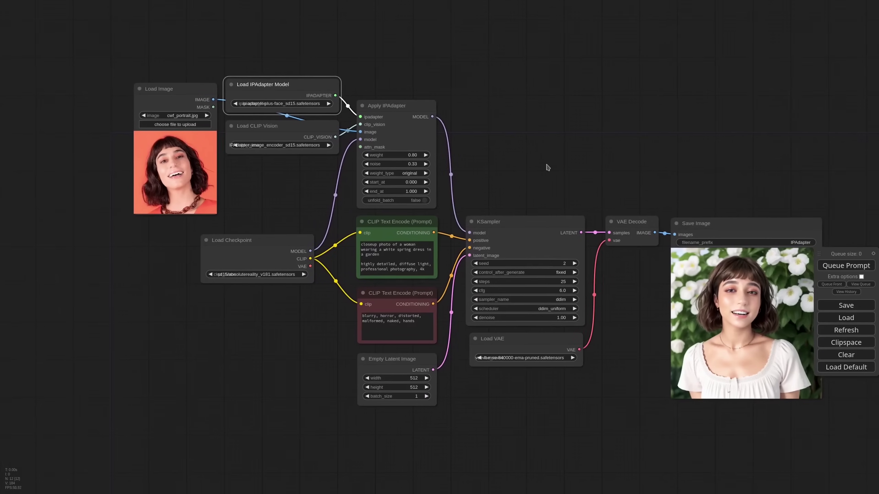
{"action": "left_click", "coordinate": [547, 167]}
{"action": "left_click_drag", "start_coordinate": [547, 167], "coordinate": [533, 169]}
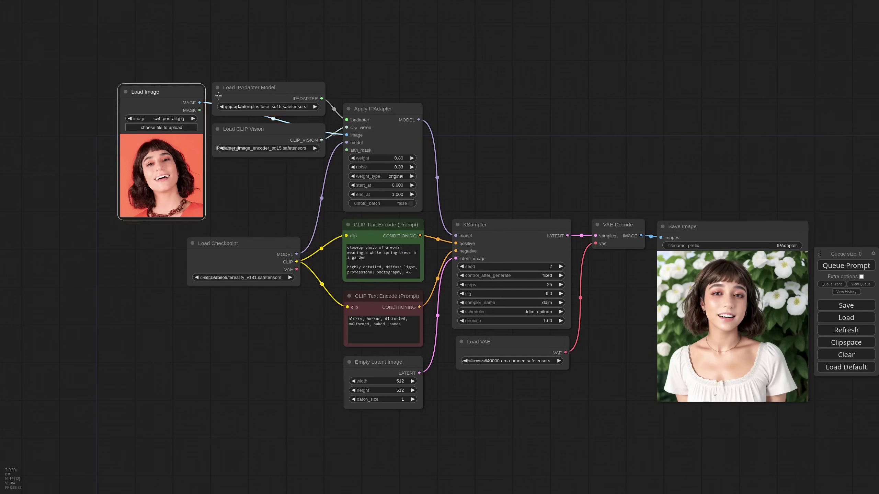
- Move the Load Image node up and away from the Load IPAdapter Model node to free space between them
{"action": "left_click_drag", "start_coordinate": [152, 94], "coordinate": [336, 103]}
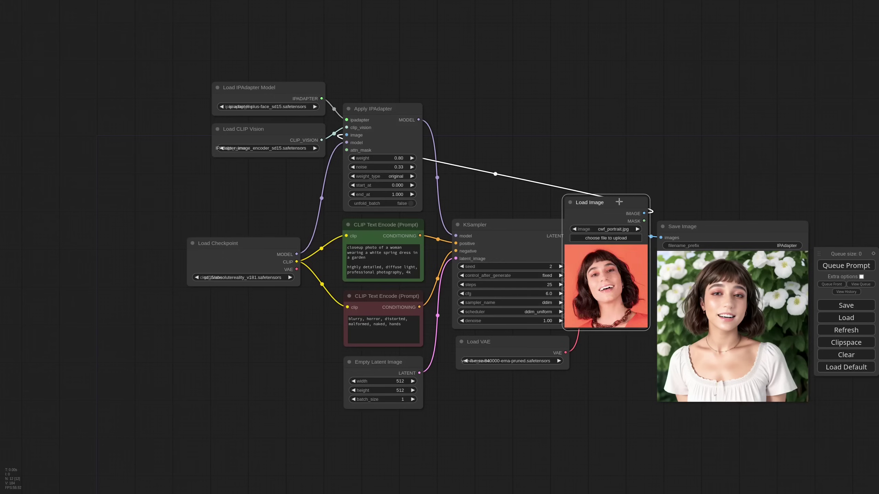
{"action": "left_click_drag", "start_coordinate": [617, 200], "coordinate": [130, 74]}
{"action": "scroll", "coordinate": [192, 104], "scroll_direction": "up", "scroll_amount": 4}
{"action": "left_click_drag", "start_coordinate": [193, 104], "coordinate": [275, 155]}
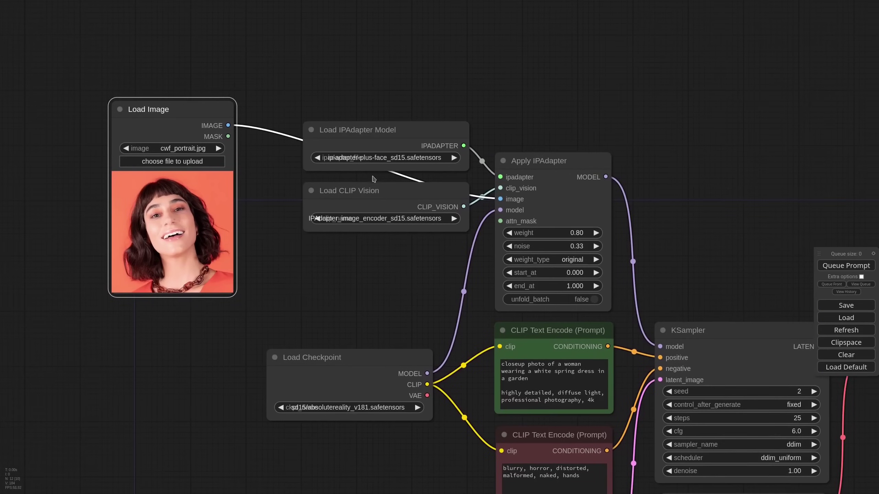
{"action": "left_click_drag", "start_coordinate": [386, 133], "coordinate": [383, 131]}
{"action": "left_click", "coordinate": [371, 155]}
{"action": "left_click", "coordinate": [306, 244]}
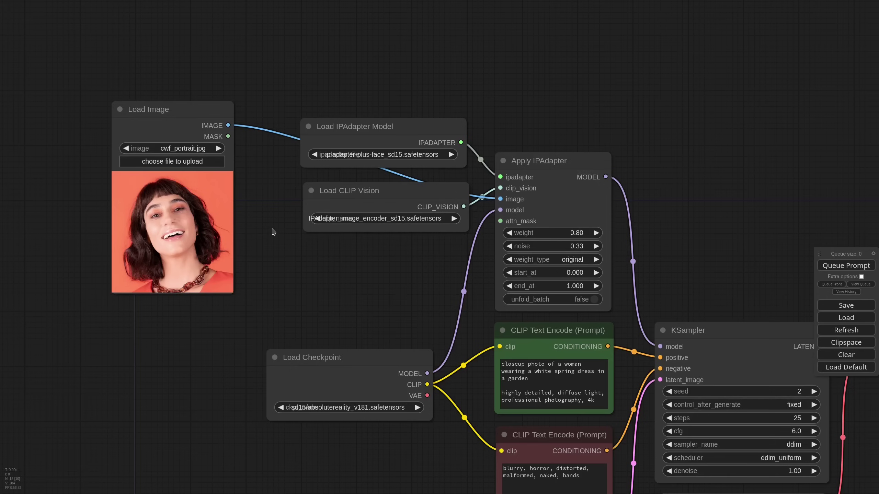
{"action": "left_click_drag", "start_coordinate": [198, 124], "coordinate": [166, 95]}
- Add an Image Crop node and wire it between Load Image and the image input of Apply IPAdapter
{"action": "double_click", "coordinate": [254, 222]}
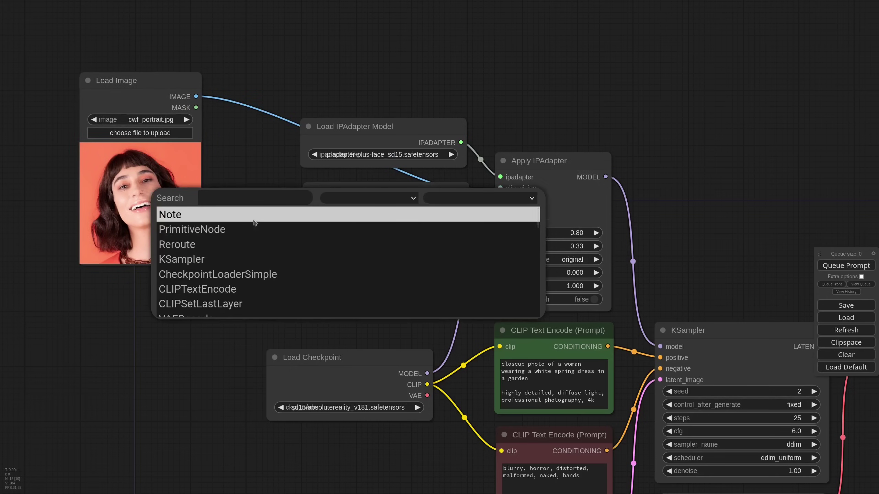
{"action": "type", "text": "crop"}
{"action": "left_click", "coordinate": [245, 270]}
{"action": "left_click_drag", "start_coordinate": [196, 97], "coordinate": [235, 232]}
{"action": "left_click_drag", "start_coordinate": [399, 232], "coordinate": [500, 199]}
- Set the Image Crop to width 288, height 288, position center, x_offset -7 and y_offset -42
{"action": "left_click", "coordinate": [363, 293]}
{"action": "left_click", "coordinate": [371, 369]}
{"action": "left_click", "coordinate": [369, 266]}
{"action": "type", "text": "288"}
{"action": "key", "text": "Return"}
{"action": "left_click", "coordinate": [371, 279]}
{"action": "type", "text": "288"}
{"action": "key", "text": "Return"}
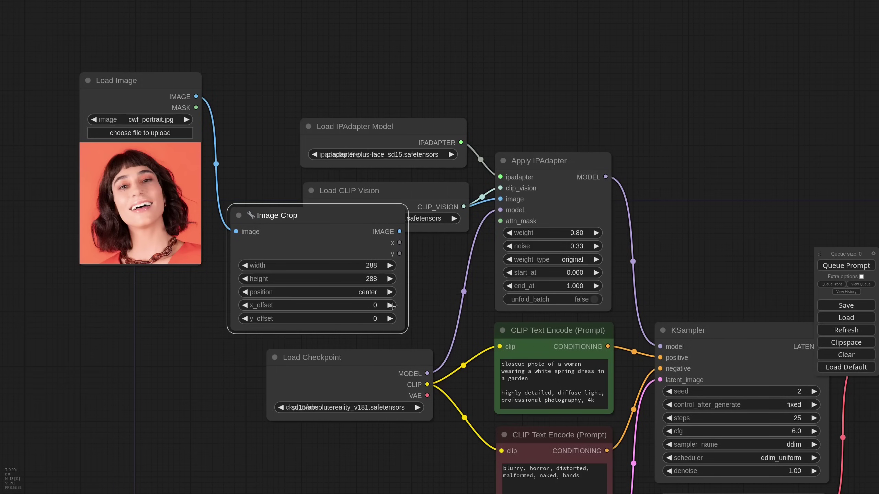
{"action": "left_click", "coordinate": [243, 307]}
{"action": "left_click_drag", "start_coordinate": [357, 320], "coordinate": [341, 320]}
- Add a Preview Image node fed by the Image Crop output
{"action": "scroll", "coordinate": [399, 224], "scroll_direction": "down", "scroll_amount": 3}
{"action": "left_click_drag", "start_coordinate": [399, 224], "coordinate": [384, 241]}
{"action": "left_click_drag", "start_coordinate": [427, 265], "coordinate": [433, 197]}
{"action": "left_click_drag", "start_coordinate": [410, 183], "coordinate": [370, 304]}
{"action": "left_click", "coordinate": [425, 404]}
- Rearrange the Load Image and Image Crop nodes so they sit clear of the IPAdapter and checkpoint loaders
{"action": "left_click_drag", "start_coordinate": [370, 310], "coordinate": [327, 295]}
{"action": "left_click_drag", "start_coordinate": [372, 177], "coordinate": [493, 256]}
{"action": "left_click_drag", "start_coordinate": [289, 98], "coordinate": [187, 97]}
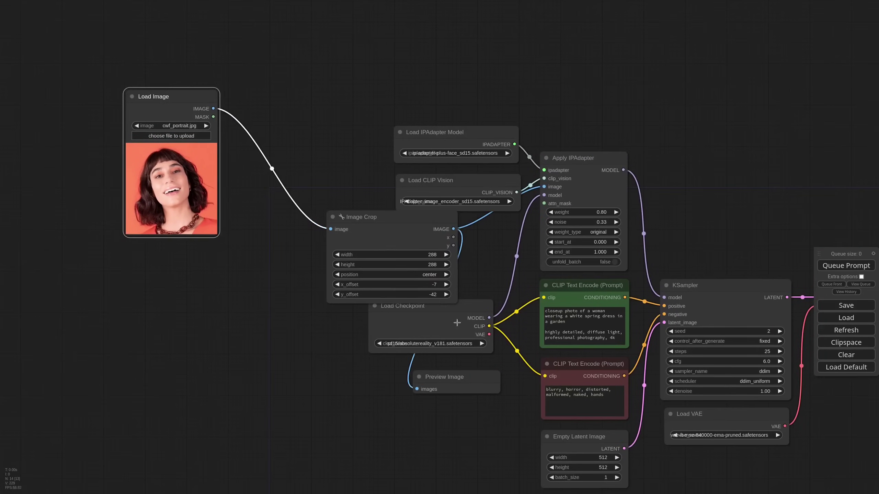
{"action": "left_click_drag", "start_coordinate": [385, 213], "coordinate": [313, 156]}
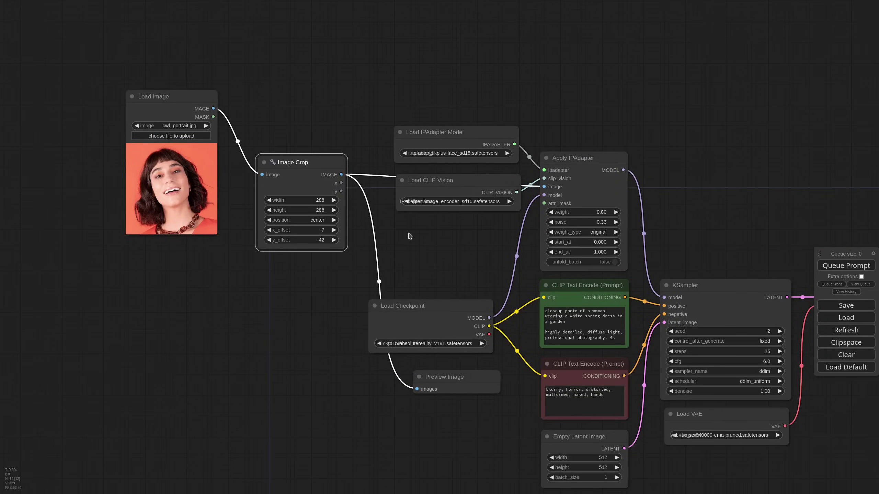
- Insert a PrepImageForClipVision node with sharpening 0.05 between Image Crop and Apply IPAdapter, and feed Preview Image from it
{"action": "double_click", "coordinate": [412, 232]}
{"action": "type", "text": "prepi"}
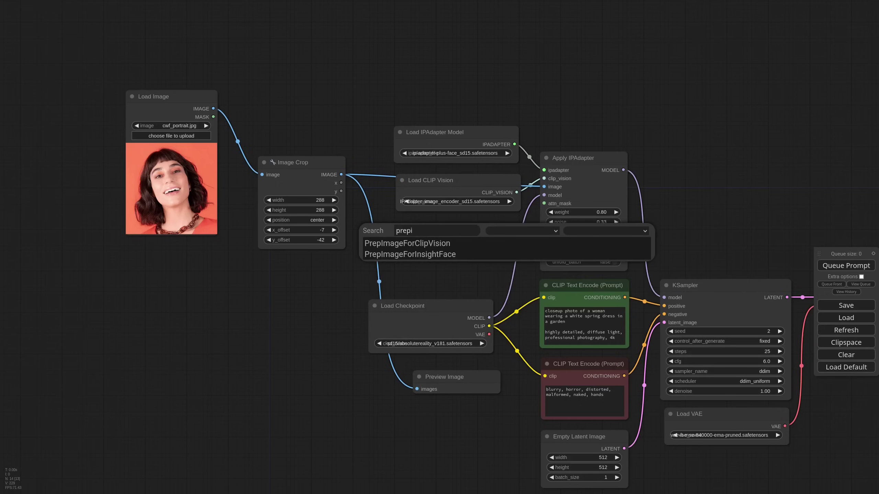
{"action": "key", "text": "Return"}
{"action": "left_click_drag", "start_coordinate": [543, 186], "coordinate": [392, 239]}
{"action": "left_click_drag", "start_coordinate": [484, 239], "coordinate": [544, 186]}
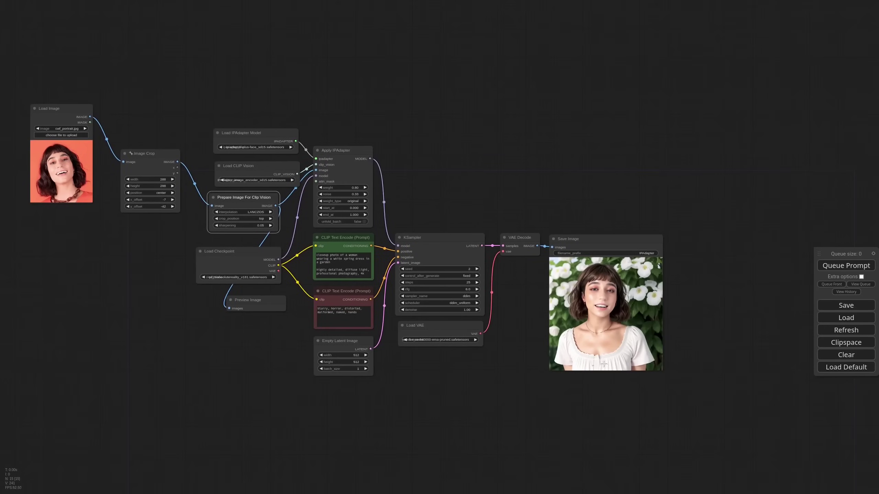
- Queue the prompt to generate an image from the cropped and prepared face reference
{"action": "scroll", "coordinate": [603, 363], "scroll_direction": "up", "scroll_amount": 3}
{"action": "left_click_drag", "start_coordinate": [550, 385], "coordinate": [626, 349]}
{"action": "left_click", "coordinate": [845, 265]}
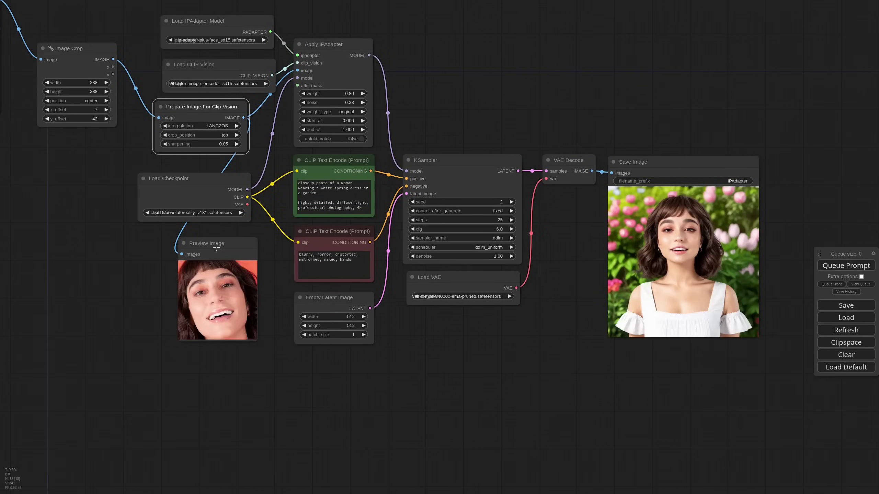
- Place the Preview Image node beside Save Image and compare the reference face with the generated portrait
{"action": "left_click_drag", "start_coordinate": [216, 248], "coordinate": [546, 203]}
{"action": "scroll", "coordinate": [699, 140], "scroll_direction": "up", "scroll_amount": 3}
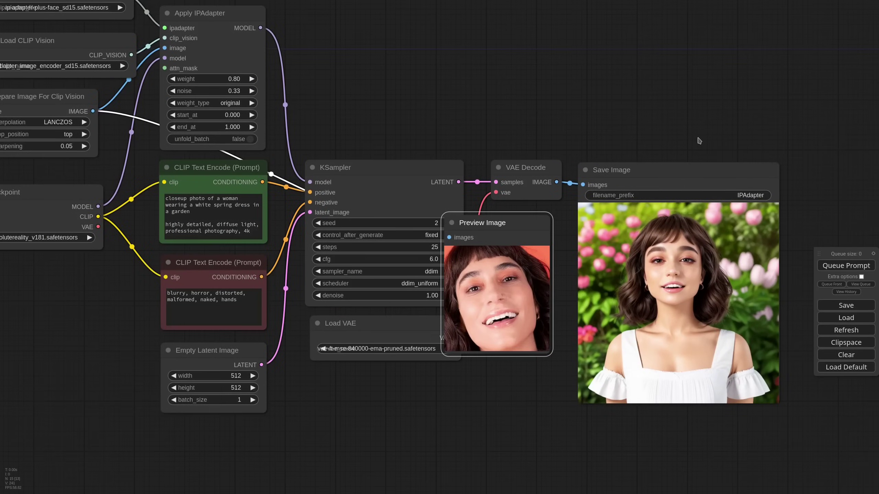
{"action": "scroll", "coordinate": [494, 414], "scroll_direction": "down", "scroll_amount": 7}
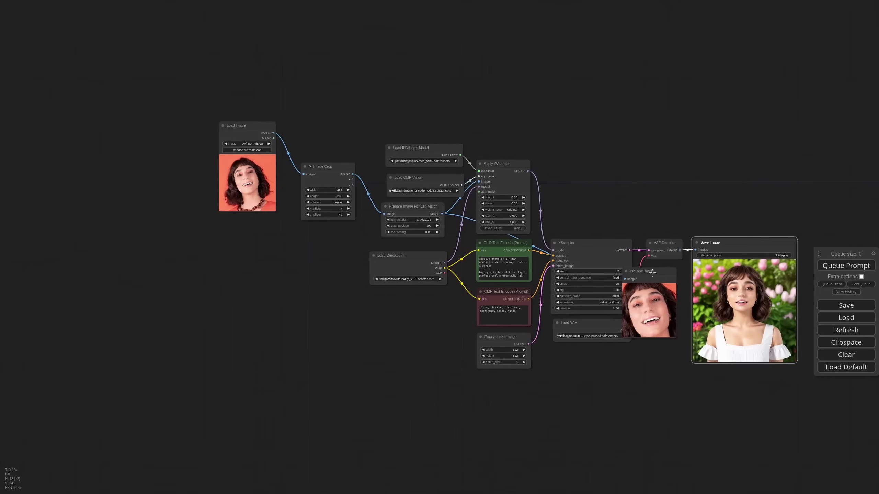
- Tidy the graph by moving Image Crop next to Load Image and placing Preview Image directly beneath Image Crop
{"action": "left_click_drag", "start_coordinate": [652, 273], "coordinate": [332, 232]}
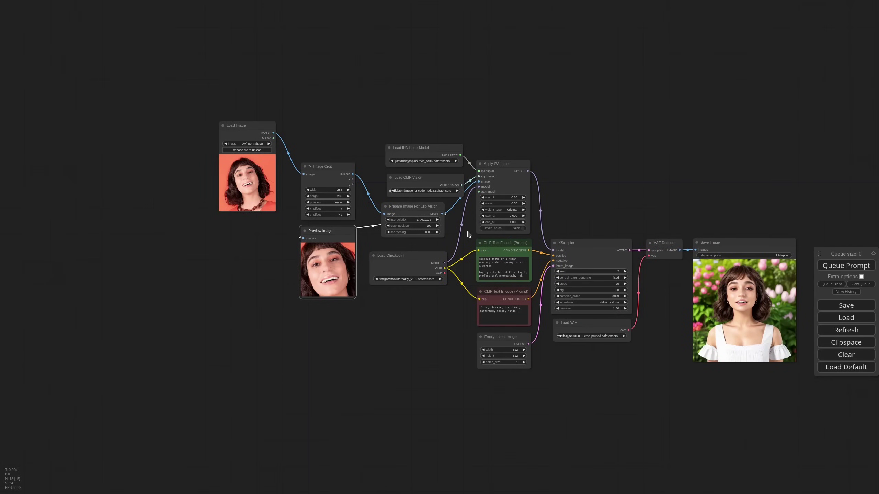
{"action": "scroll", "coordinate": [392, 334], "scroll_direction": "down", "scroll_amount": 3}
{"action": "left_click_drag", "start_coordinate": [336, 208], "coordinate": [325, 177]}
{"action": "left_click_drag", "start_coordinate": [339, 253], "coordinate": [332, 226]}
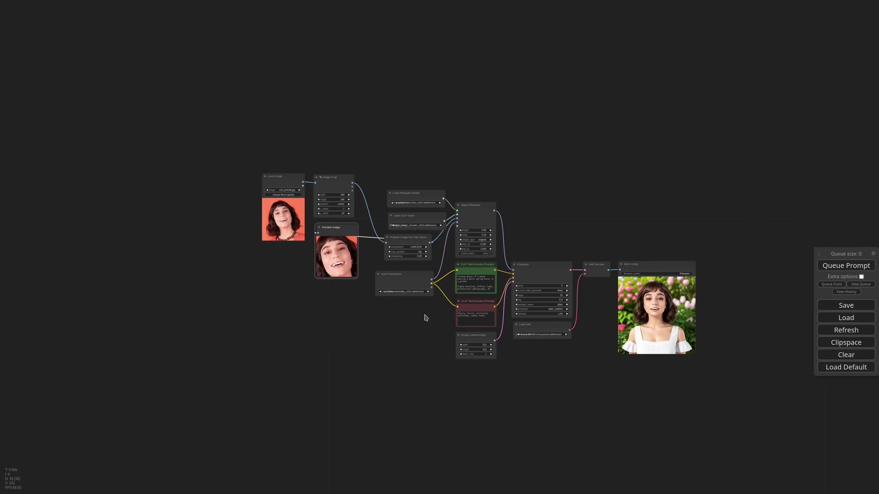
{"action": "left_click_drag", "start_coordinate": [424, 346], "coordinate": [416, 329]}
{"action": "left_click", "coordinate": [469, 187]}
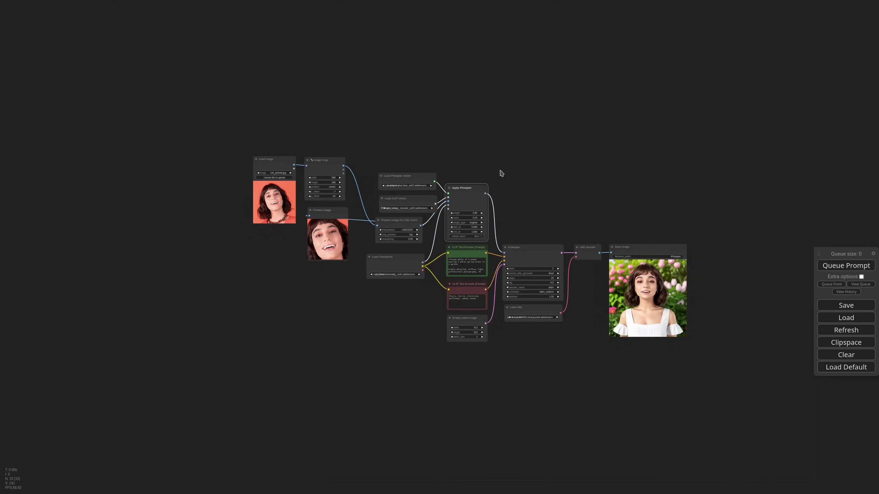
- Duplicate Apply IPAdapter with its connections below Empty Latent Image, and place a copy of KSampler beside it fed by its model output
{"action": "key", "text": "ctrl+shift+v"}
{"action": "left_click_drag", "start_coordinate": [469, 397], "coordinate": [458, 356]}
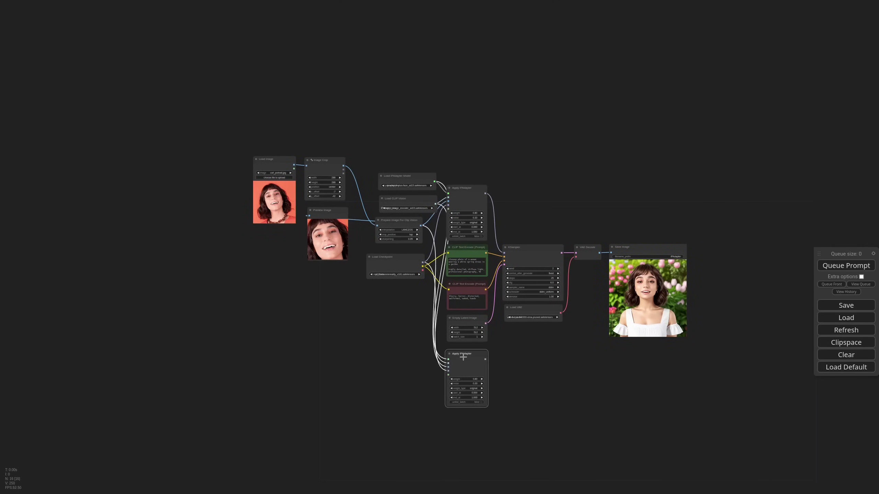
{"action": "left_click", "coordinate": [526, 250]}
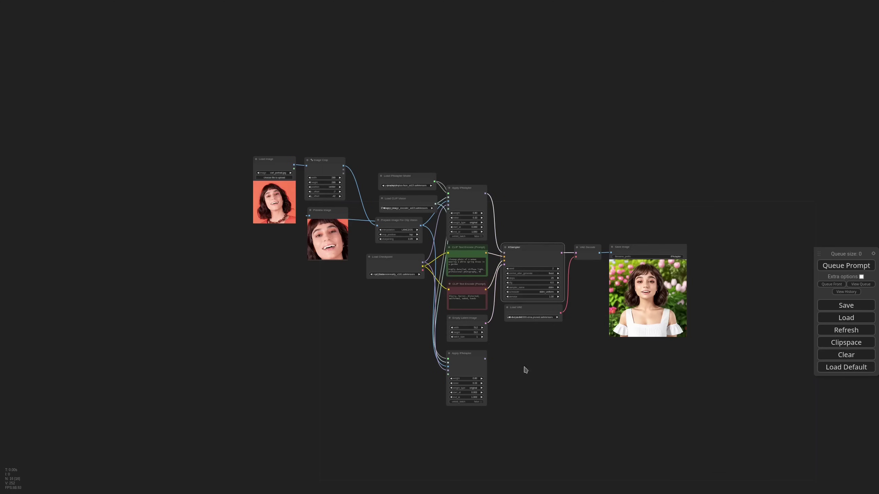
{"action": "key", "text": "ctrl+c"}
{"action": "key", "text": "ctrl+v"}
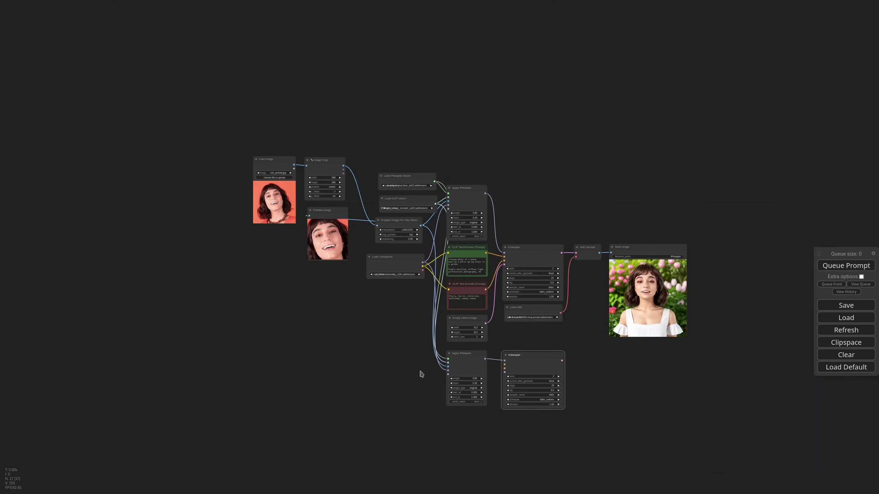
- Add a Load IPAdapter Model node with ip-adapter-faceid_sd15.bin and connect it to the duplicated Apply IPAdapter's ipadapter input
{"action": "scroll", "coordinate": [424, 364], "scroll_direction": "up", "scroll_amount": 6}
{"action": "scroll", "coordinate": [451, 359], "scroll_direction": "up", "scroll_amount": 3}
{"action": "left_click_drag", "start_coordinate": [467, 353], "coordinate": [360, 293]}
{"action": "left_click", "coordinate": [369, 318]}
{"action": "left_click_drag", "start_coordinate": [462, 289], "coordinate": [384, 303]}
{"action": "left_click", "coordinate": [387, 319]}
{"action": "left_click", "coordinate": [430, 317]}
{"action": "scroll", "coordinate": [379, 285], "scroll_direction": "down", "scroll_amount": 3}
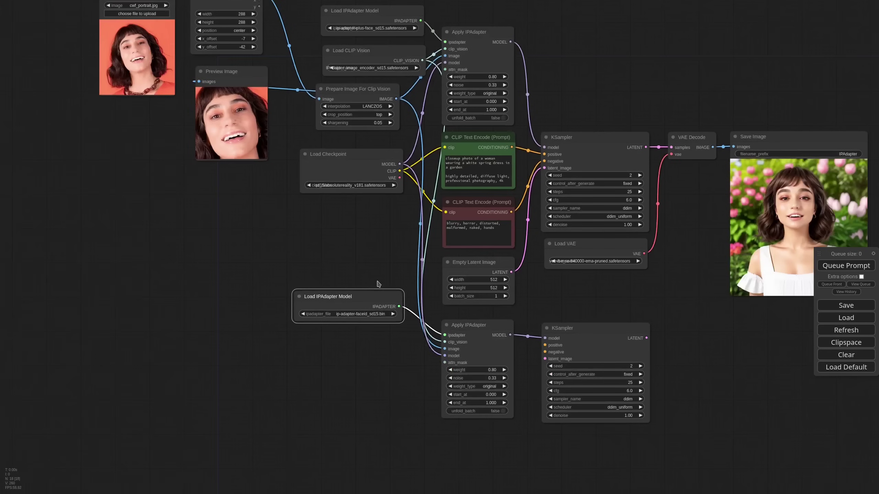
- Add a Load InsightFace node beneath the FaceID model loader and connect it to the lower Apply IPAdapter's clip_vision input
{"action": "left_click_drag", "start_coordinate": [445, 342], "coordinate": [392, 338]}
{"action": "left_click", "coordinate": [433, 297]}
{"action": "left_click", "coordinate": [412, 388]}
{"action": "left_click_drag", "start_coordinate": [449, 333], "coordinate": [357, 333]}
{"action": "scroll", "coordinate": [353, 361], "scroll_direction": "up", "scroll_amount": 5}
{"action": "left_click_drag", "start_coordinate": [435, 352], "coordinate": [417, 352]}
{"action": "left_click_drag", "start_coordinate": [376, 322], "coordinate": [389, 323]}
- Set the Load InsightFace provider to CPU after trying CUDA
{"action": "left_click", "coordinate": [362, 345]}
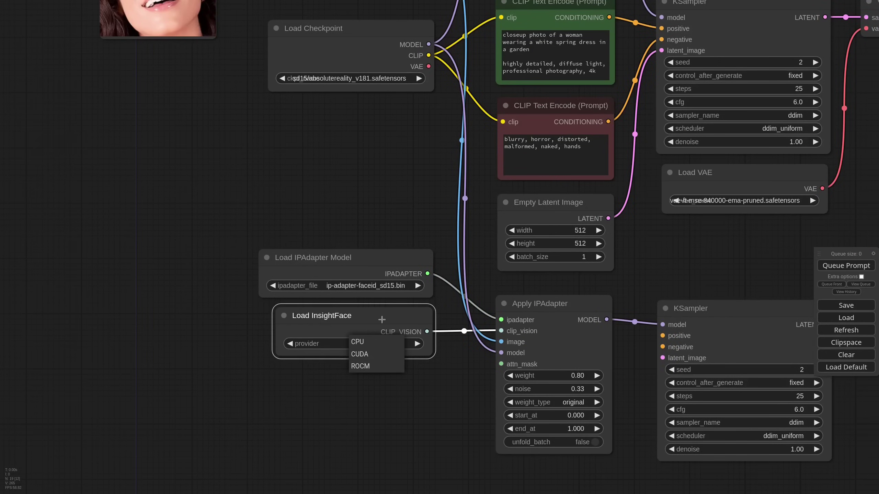
{"action": "left_click", "coordinate": [377, 353]}
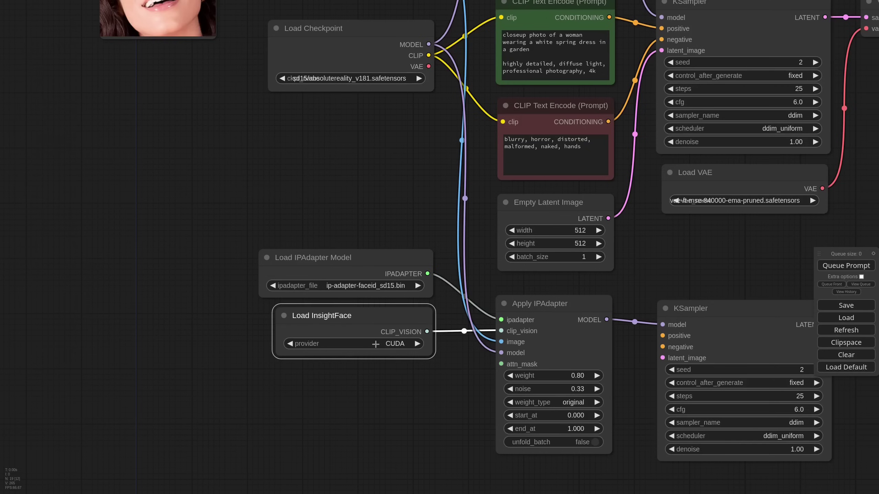
{"action": "left_click", "coordinate": [375, 344]}
{"action": "left_click", "coordinate": [393, 341]}
- Rearrange the graph with Load Checkpoint beneath Preview Image and the FaceID and InsightFace loaders beside the lower Apply IPAdapter
{"action": "scroll", "coordinate": [230, 330], "scroll_direction": "down", "scroll_amount": 6}
{"action": "left_click_drag", "start_coordinate": [301, 288], "coordinate": [296, 266]}
{"action": "left_click_drag", "start_coordinate": [315, 325], "coordinate": [309, 307]}
{"action": "left_click_drag", "start_coordinate": [296, 225], "coordinate": [432, 238]}
{"action": "left_click_drag", "start_coordinate": [446, 178], "coordinate": [340, 195]}
{"action": "left_click_drag", "start_coordinate": [446, 316], "coordinate": [440, 361]}
{"action": "left_click_drag", "start_coordinate": [446, 282], "coordinate": [428, 327]}
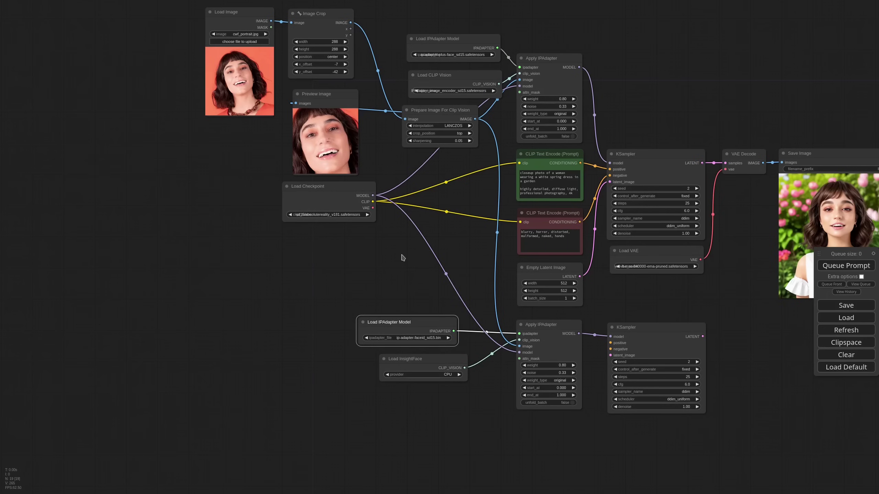
- Insert a LoraLoaderModelOnly node between Load Checkpoint and the lower Apply IPAdapter's model input
{"action": "double_click", "coordinate": [402, 257]}
{"action": "type", "text": "lora"}
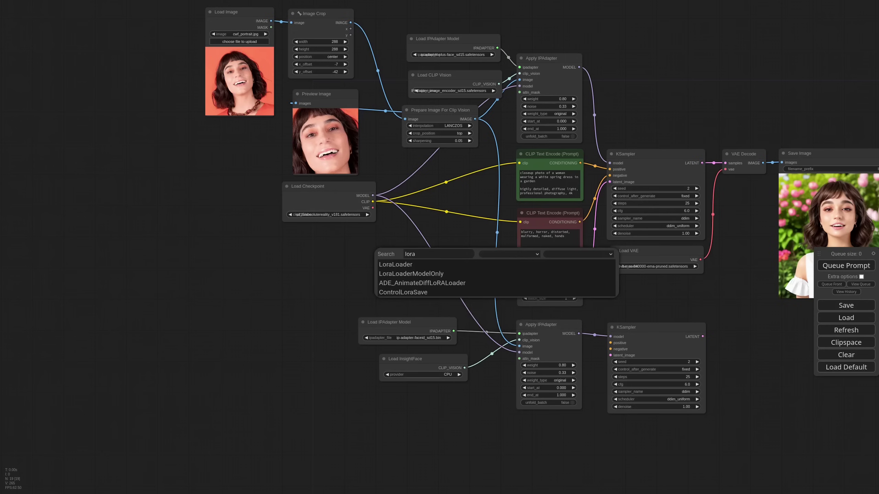
{"action": "key", "text": "Down"}
{"action": "key", "text": "Return"}
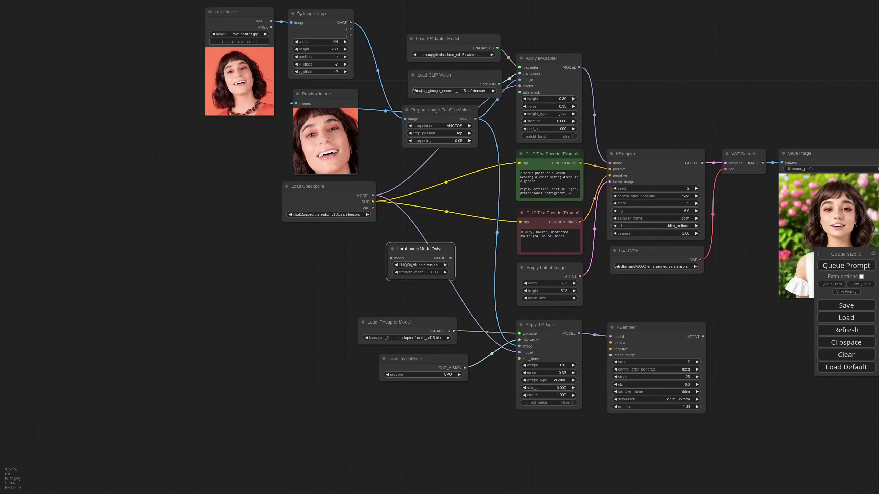
{"action": "left_click_drag", "start_coordinate": [520, 352], "coordinate": [439, 250]}
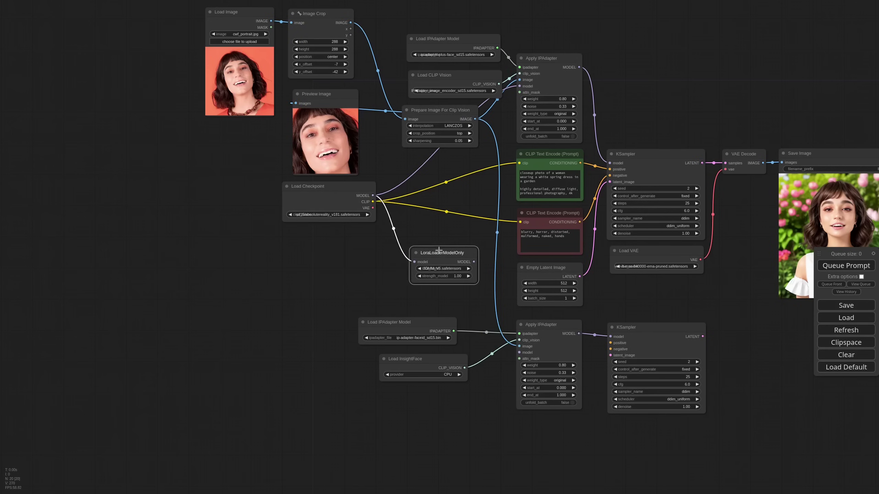
- Load ip-adapter-faceid_sd15_lora.safetensors in LoraLoaderModelOnly and set its model strength to 0.6
{"action": "scroll", "coordinate": [440, 233], "scroll_direction": "up", "scroll_amount": 5}
{"action": "left_click", "coordinate": [446, 270]}
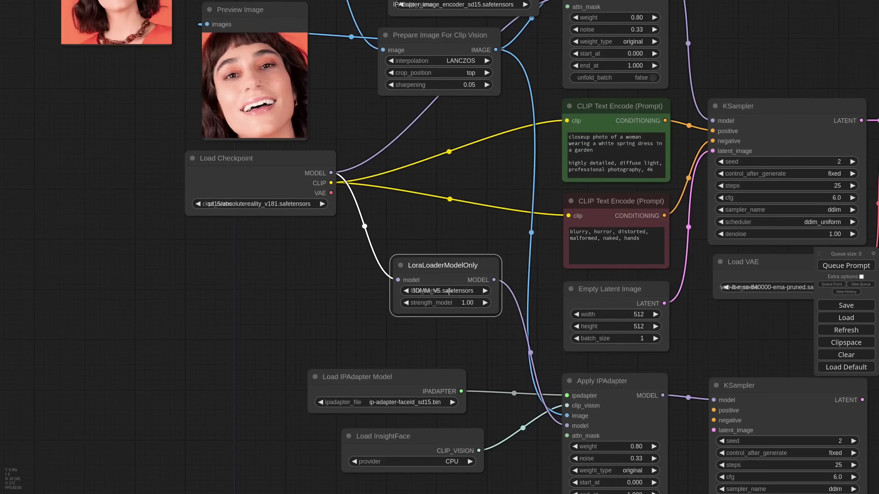
{"action": "left_click", "coordinate": [467, 320]}
{"action": "left_click", "coordinate": [469, 304]}
{"action": "type", "text": ".6"}
{"action": "key", "text": "Return"}
- Connect the positive prompt, negative prompt and Empty Latent Image to the lower KSampler
{"action": "scroll", "coordinate": [457, 349], "scroll_direction": "down", "scroll_amount": 7}
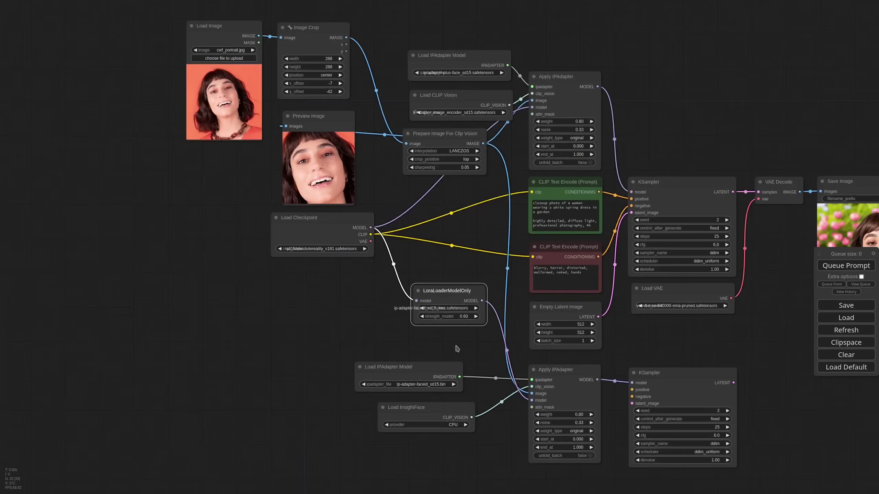
{"action": "left_click", "coordinate": [535, 344]}
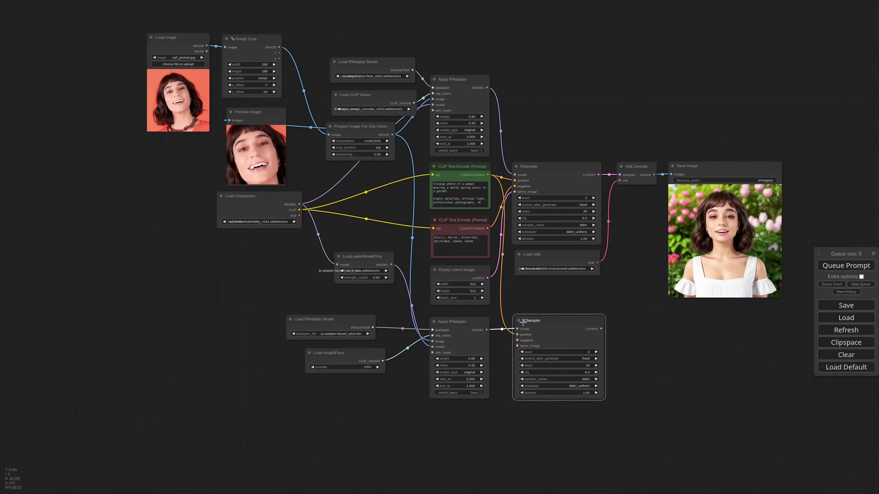
{"action": "left_click_drag", "start_coordinate": [487, 229], "coordinate": [518, 340]}
{"action": "left_click_drag", "start_coordinate": [487, 278], "coordinate": [517, 346]}
- Duplicate VAE Decode and Save Image with their connections, feed them from the lower KSampler, and align them beneath the originals
{"action": "left_click_drag", "start_coordinate": [643, 334], "coordinate": [587, 295]}
{"action": "key", "text": "ctrl+shift+v"}
{"action": "left_click_drag", "start_coordinate": [513, 258], "coordinate": [550, 300]}
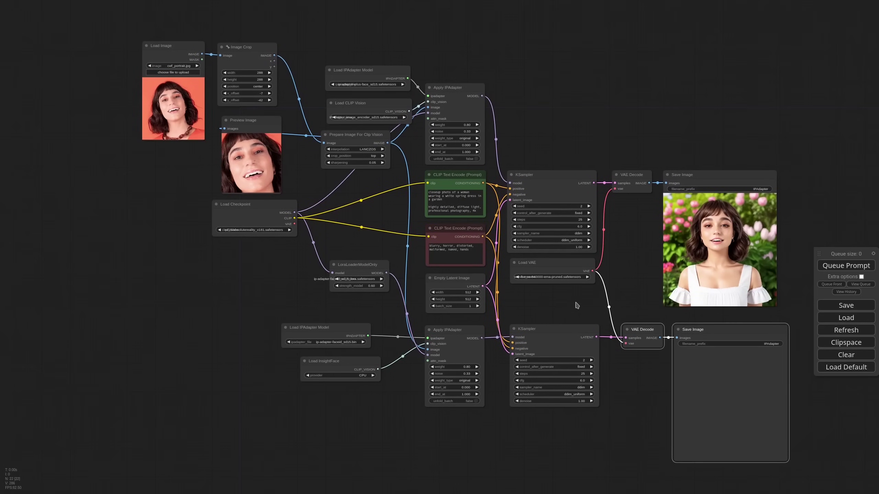
{"action": "scroll", "coordinate": [577, 306], "scroll_direction": "down", "scroll_amount": 1}
{"action": "left_click_drag", "start_coordinate": [684, 327], "coordinate": [675, 326]}
{"action": "left_click_drag", "start_coordinate": [622, 292], "coordinate": [590, 256]}
{"action": "mouse_move", "coordinate": [359, 180]}
{"action": "left_mouse_down"}
{"action": "mouse_move", "coordinate": [408, 218]}
{"action": "mouse_move", "coordinate": [360, 180]}
{"action": "left_mouse_up"}
- Try to generate the FaceID image from the cropped and prepared face reference
{"action": "left_click", "coordinate": [845, 269]}
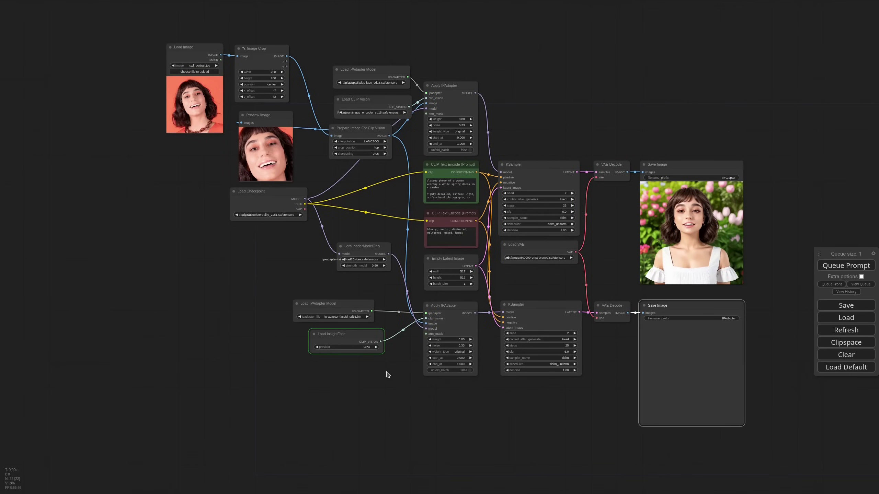
{"action": "scroll", "coordinate": [381, 372], "scroll_direction": "up", "scroll_amount": 2}
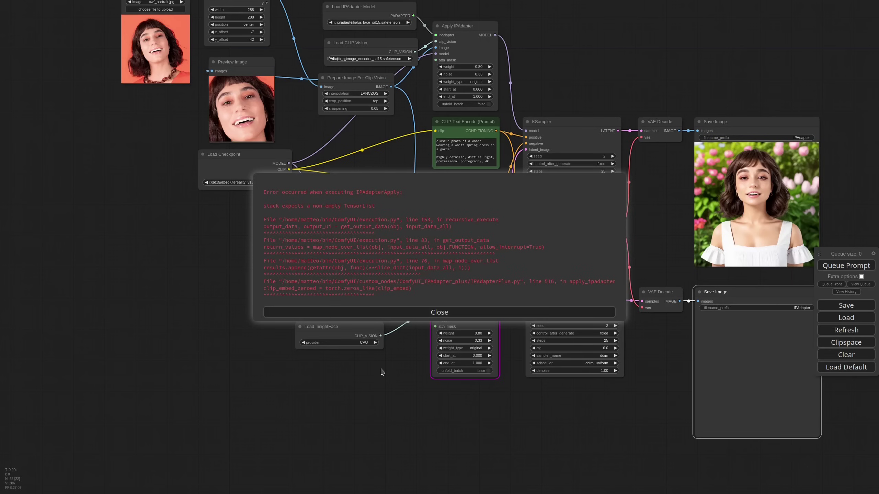
{"action": "left_click", "coordinate": [439, 312]}
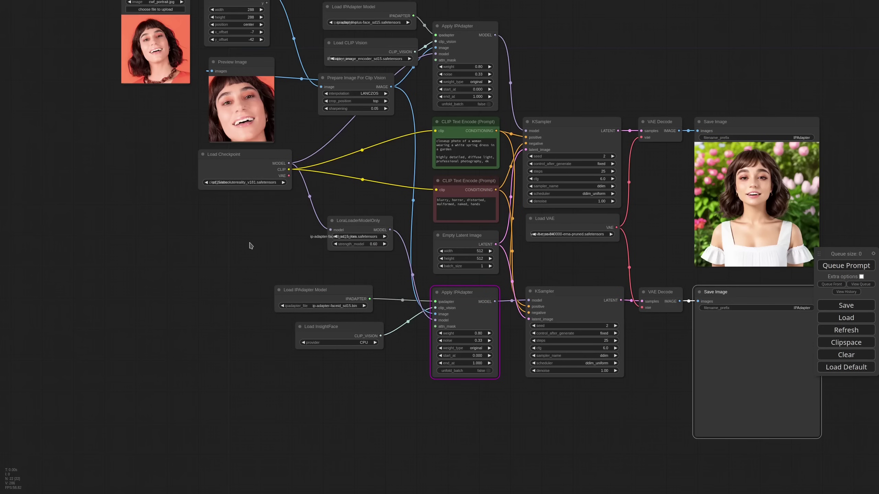
- Feed the uncropped Load Image output directly into the FaceID Apply IPAdapter's image input and queue the prompt
{"action": "left_click_drag", "start_coordinate": [251, 246], "coordinate": [302, 315]}
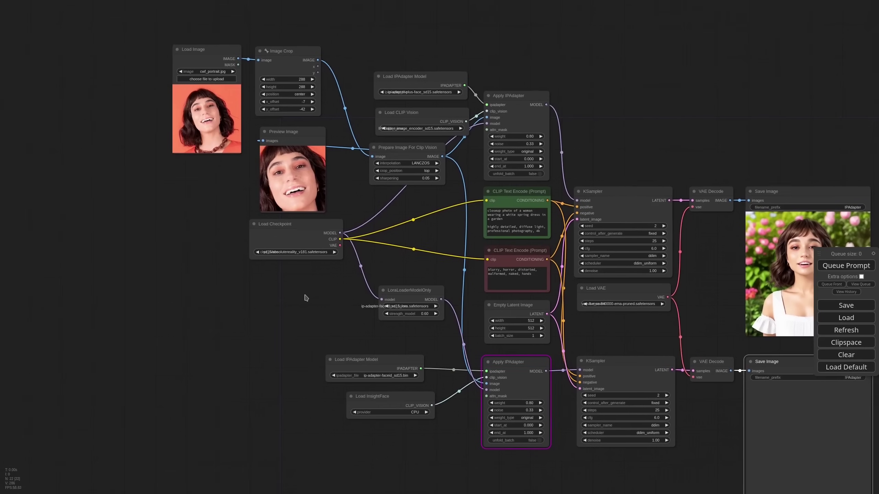
{"action": "left_click_drag", "start_coordinate": [309, 137], "coordinate": [344, 147]}
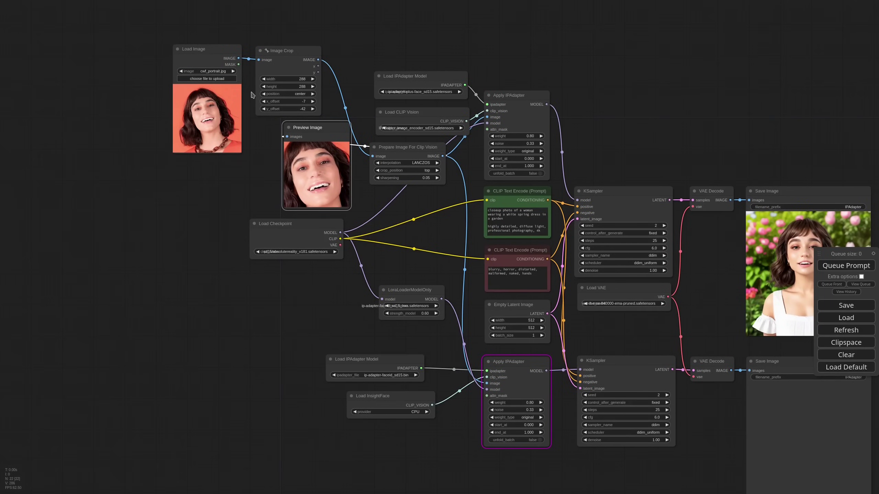
{"action": "left_click_drag", "start_coordinate": [218, 48], "coordinate": [216, 56]}
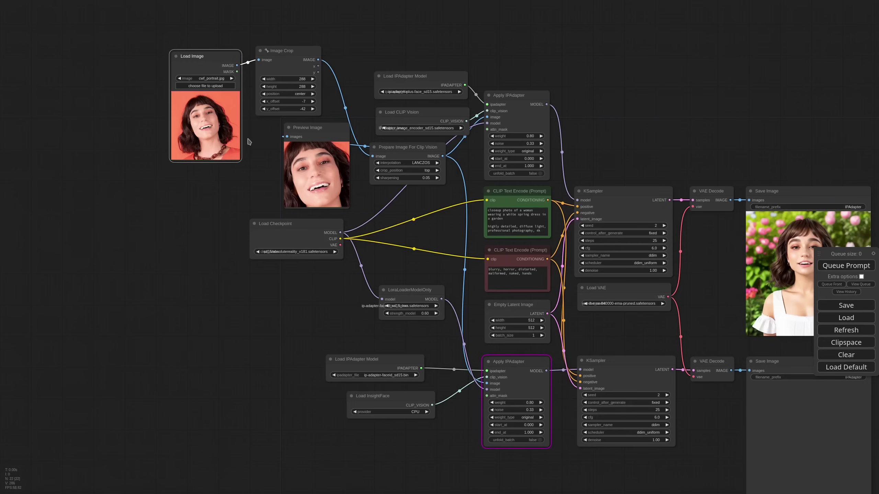
{"action": "left_click_drag", "start_coordinate": [238, 65], "coordinate": [487, 383]}
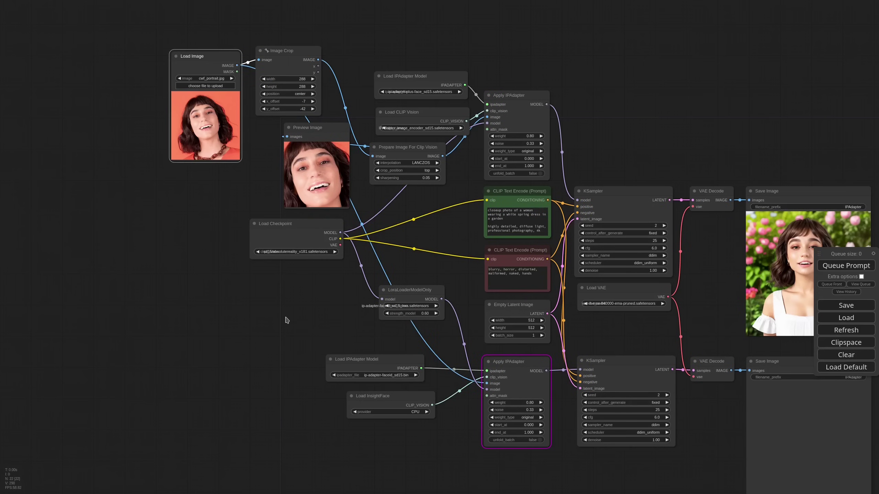
{"action": "left_click_drag", "start_coordinate": [631, 328], "coordinate": [476, 265]}
{"action": "left_click", "coordinate": [847, 267]}
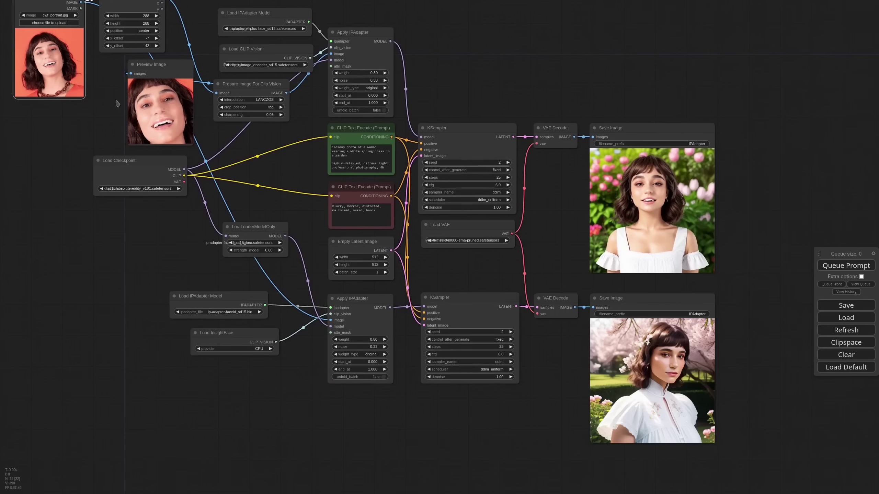
- Compare the reference face with both generated portraits by placing Preview Image beside them, and return it beneath Image Crop
{"action": "left_click_drag", "start_coordinate": [164, 66], "coordinate": [553, 269]}
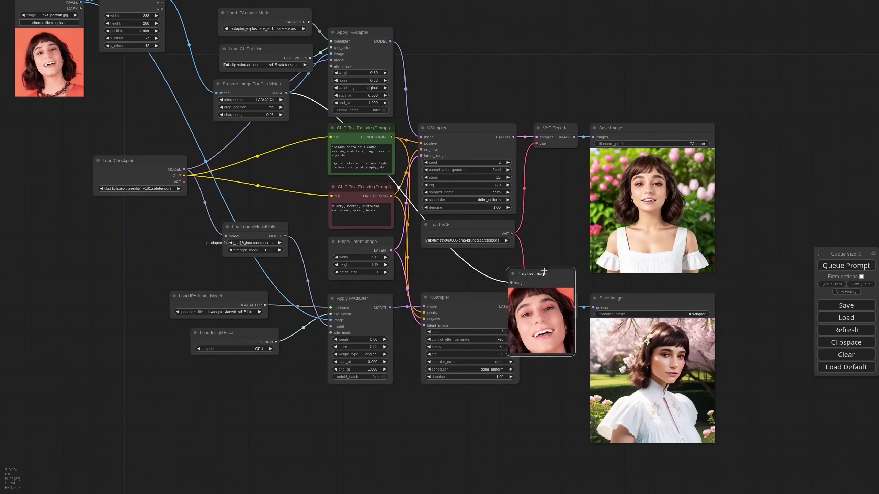
{"action": "scroll", "coordinate": [763, 306], "scroll_direction": "up", "scroll_amount": 4}
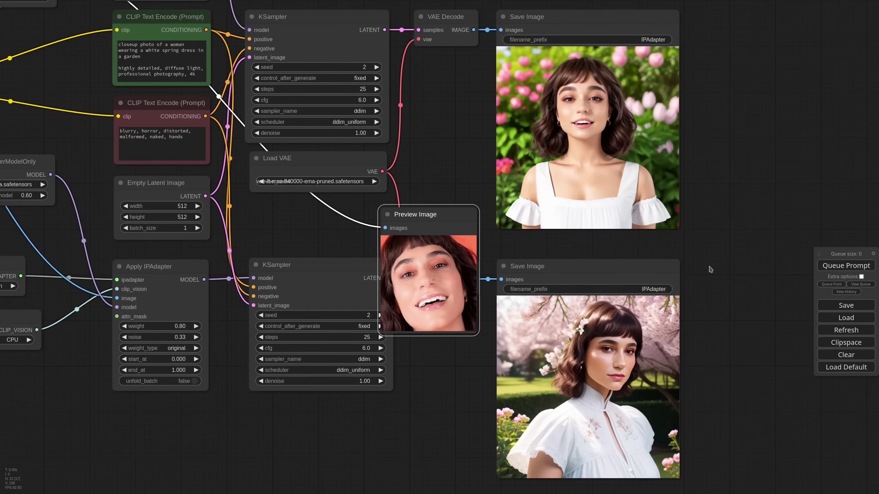
{"action": "left_click_drag", "start_coordinate": [583, 18], "coordinate": [584, 24]}
{"action": "left_click_drag", "start_coordinate": [596, 273], "coordinate": [596, 269]}
{"action": "scroll", "coordinate": [420, 371], "scroll_direction": "down", "scroll_amount": 9}
{"action": "left_click_drag", "start_coordinate": [419, 373], "coordinate": [511, 362]}
{"action": "left_click_drag", "start_coordinate": [515, 293], "coordinate": [268, 170]}
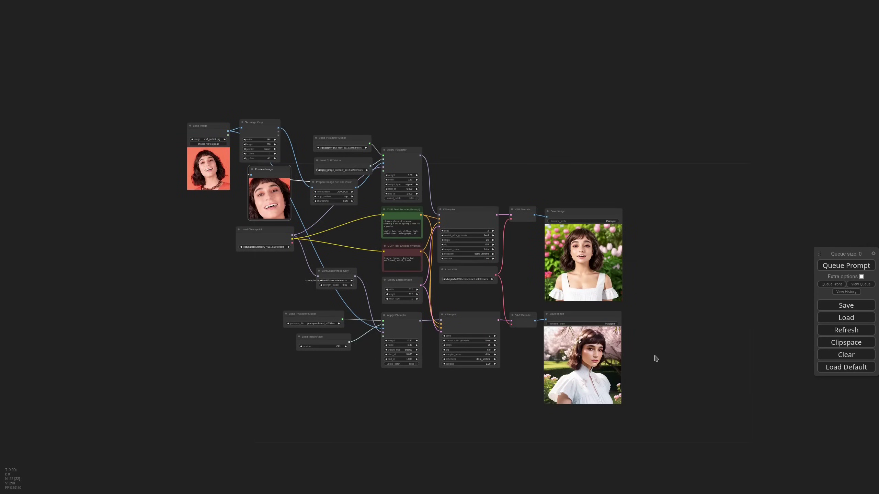
{"action": "left_click_drag", "start_coordinate": [657, 359], "coordinate": [636, 336]}
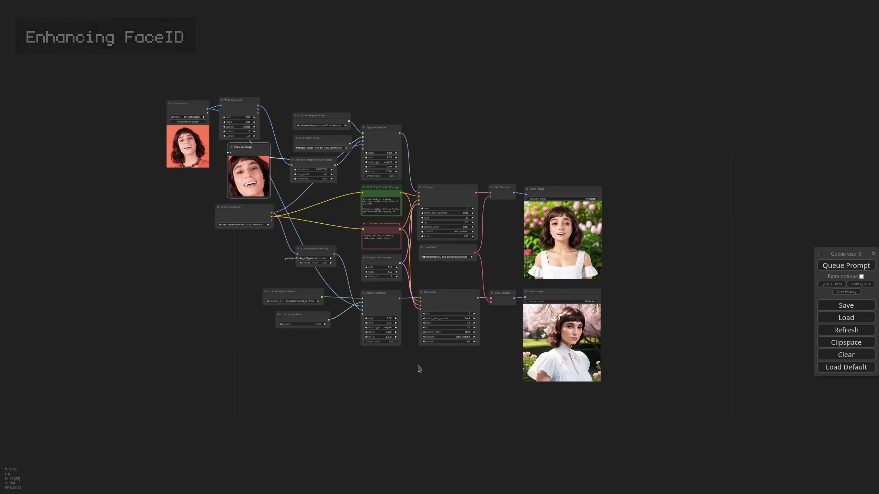
- Duplicate the first Apply IPAdapter with its input connections and place the copy below the FaceID Apply IPAdapter
{"action": "scroll", "coordinate": [414, 386], "scroll_direction": "up", "scroll_amount": 4}
{"action": "left_click_drag", "start_coordinate": [414, 386], "coordinate": [401, 295]}
{"action": "left_click_drag", "start_coordinate": [364, 98], "coordinate": [391, 264]}
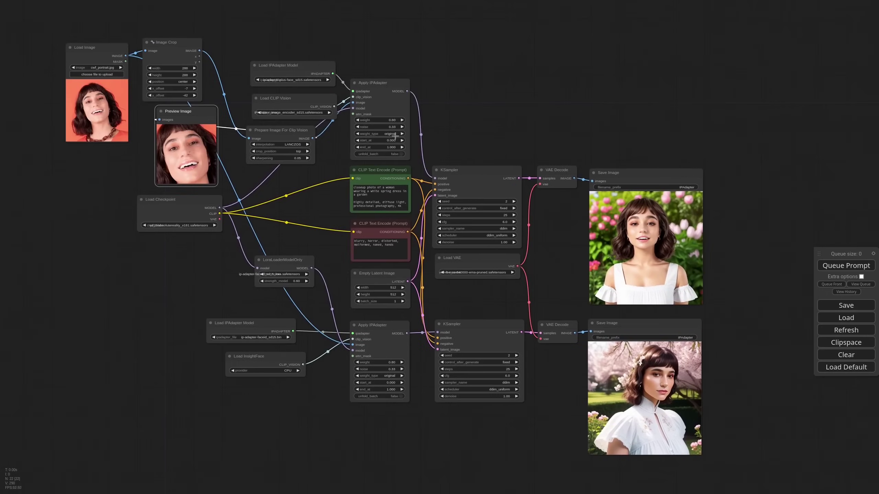
{"action": "left_click", "coordinate": [382, 86]}
{"action": "key", "text": "ctrl+c"}
{"action": "key", "text": "ctrl+shift+v"}
{"action": "left_click_drag", "start_coordinate": [473, 415], "coordinate": [459, 436]}
{"action": "left_click_drag", "start_coordinate": [486, 340], "coordinate": [506, 234]}
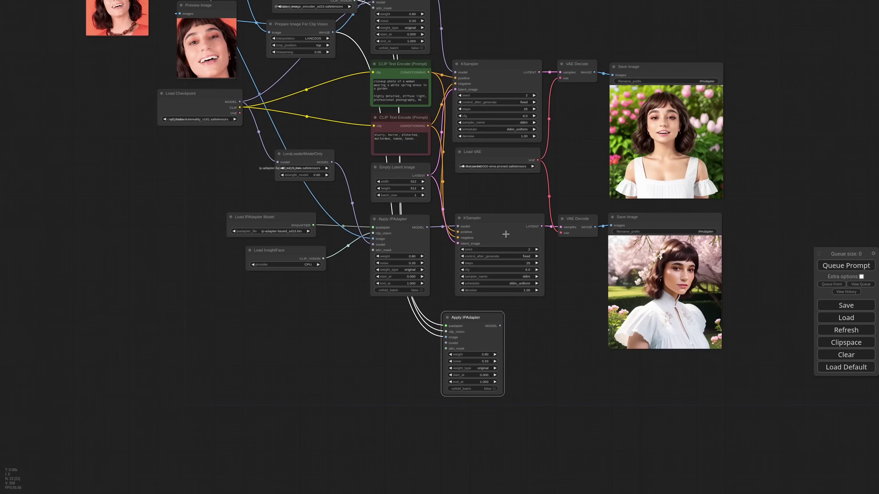
- Duplicate the FaceID KSampler with its connections below it, and chain the FaceID model through the new Apply IPAdapter into the copy
{"action": "left_click", "coordinate": [494, 217]}
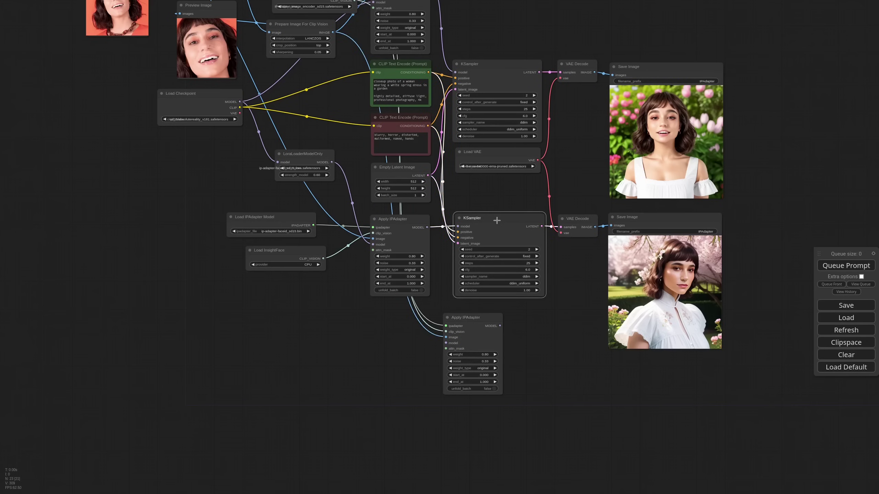
{"action": "key", "text": "ctrl+c"}
{"action": "key", "text": "ctrl+shift+v"}
{"action": "left_click_drag", "start_coordinate": [566, 386], "coordinate": [550, 351]}
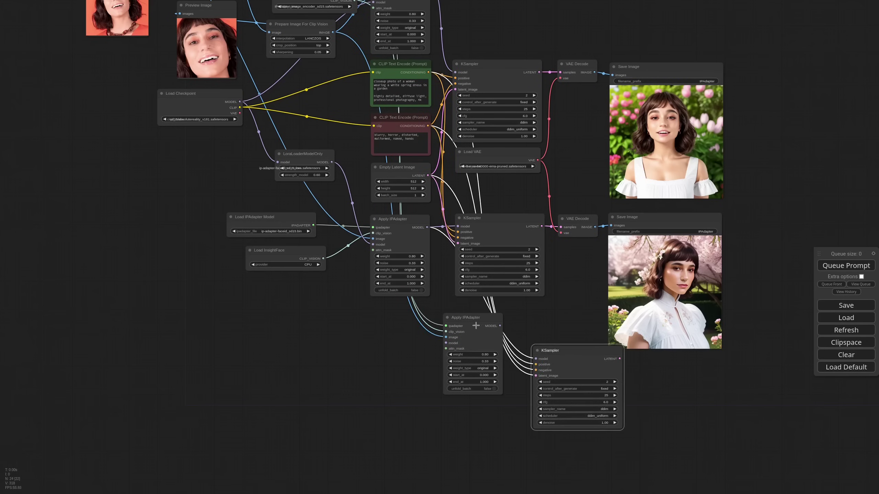
{"action": "left_click_drag", "start_coordinate": [473, 321], "coordinate": [433, 318]}
{"action": "left_click_drag", "start_coordinate": [543, 350], "coordinate": [507, 327]}
{"action": "left_click_drag", "start_coordinate": [427, 227], "coordinate": [500, 332]}
- Duplicate VAE Decode and Save Image for the third KSampler, placing the new Save Image beside the FaceID result and aligning the row
{"action": "left_click_drag", "start_coordinate": [670, 352], "coordinate": [585, 217]}
{"action": "key", "text": "ctrl+c"}
{"action": "key", "text": "ctrl+shift+v"}
{"action": "left_click_drag", "start_coordinate": [638, 374], "coordinate": [588, 369]}
{"action": "left_click_drag", "start_coordinate": [429, 314], "coordinate": [412, 312]}
{"action": "left_click_drag", "start_coordinate": [495, 333], "coordinate": [470, 319]}
{"action": "left_click_drag", "start_coordinate": [602, 360], "coordinate": [585, 360]}
{"action": "left_click_drag", "start_coordinate": [667, 358], "coordinate": [762, 217]}
{"action": "left_click_drag", "start_coordinate": [417, 312], "coordinate": [407, 317]}
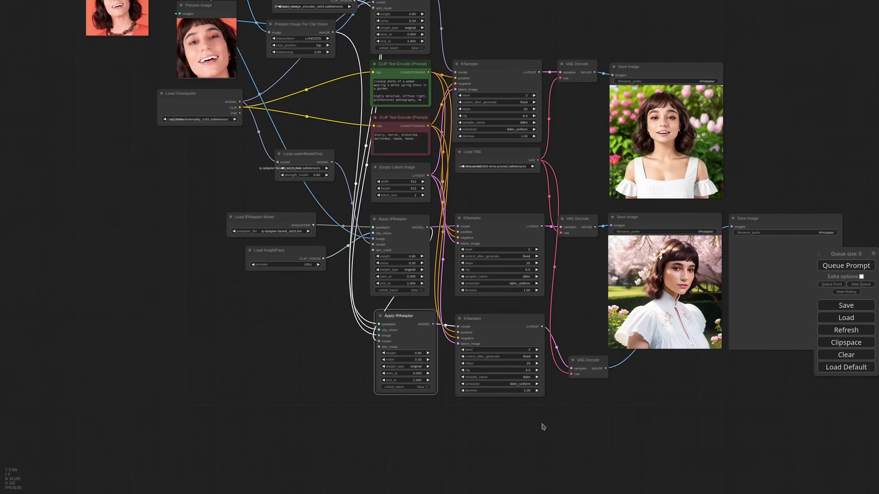
- Set the third Apply IPAdapter's weight to 0.4 and queue the prompt
{"action": "left_click_drag", "start_coordinate": [590, 401], "coordinate": [526, 405]}
{"action": "scroll", "coordinate": [282, 381], "scroll_direction": "up", "scroll_amount": 6}
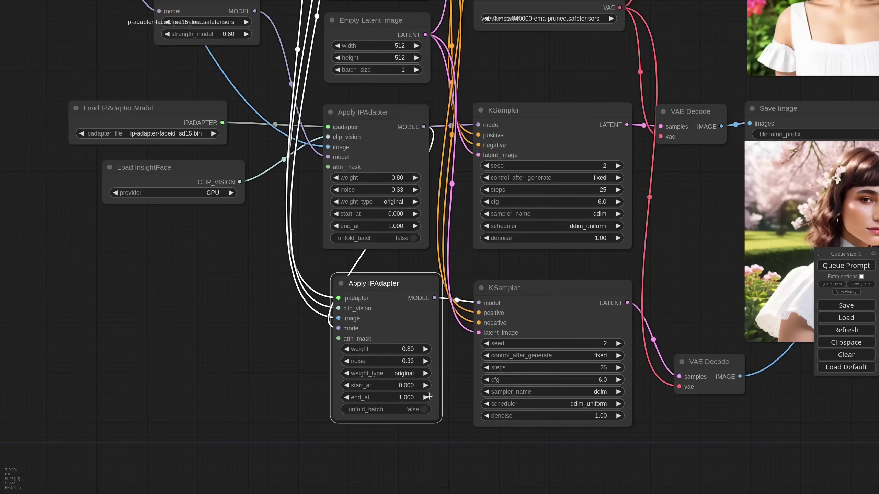
{"action": "left_click", "coordinate": [382, 348]}
{"action": "type", "text": "0.4"}
{"action": "key", "text": "Return"}
{"action": "scroll", "coordinate": [292, 306], "scroll_direction": "down", "scroll_amount": 8}
{"action": "left_click", "coordinate": [638, 235]}
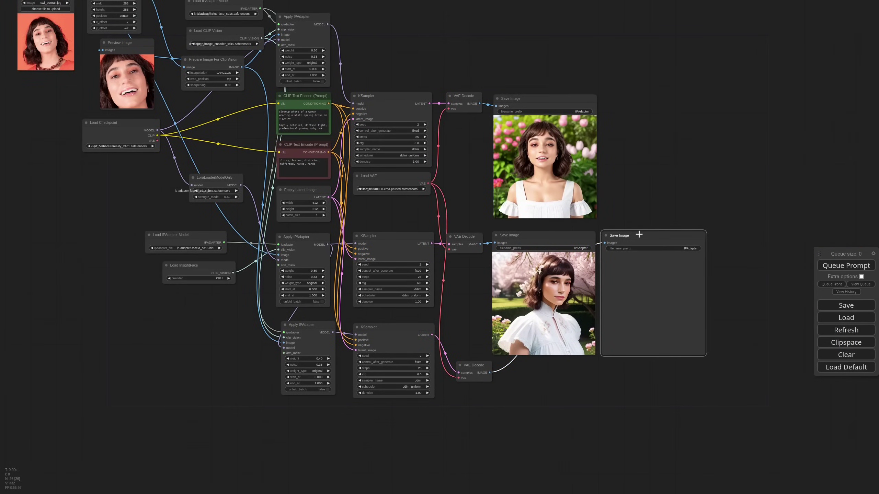
{"action": "left_click", "coordinate": [845, 265]}
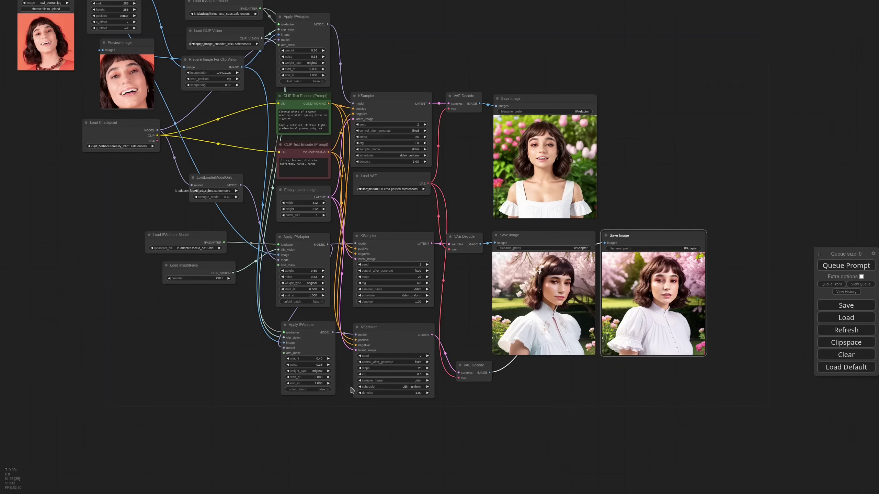
- Set the third Apply IPAdapter's weight to 0.3 and queue the prompt
{"action": "scroll", "coordinate": [278, 374], "scroll_direction": "up", "scroll_amount": 6}
{"action": "left_click", "coordinate": [350, 348]}
{"action": "type", "text": "0.3"}
{"action": "key", "text": "Return"}
{"action": "scroll", "coordinate": [412, 297], "scroll_direction": "down", "scroll_amount": 6}
{"action": "left_click", "coordinate": [847, 265]}
- Place Preview Image among the Save Image nodes and compare the reference face with the three generated portraits
{"action": "left_click_drag", "start_coordinate": [220, 29], "coordinate": [626, 206]}
{"action": "scroll", "coordinate": [687, 338], "scroll_direction": "up", "scroll_amount": 3}
{"action": "scroll", "coordinate": [686, 339], "scroll_direction": "up", "scroll_amount": 1}
{"action": "left_click_drag", "start_coordinate": [698, 88], "coordinate": [673, 190]}
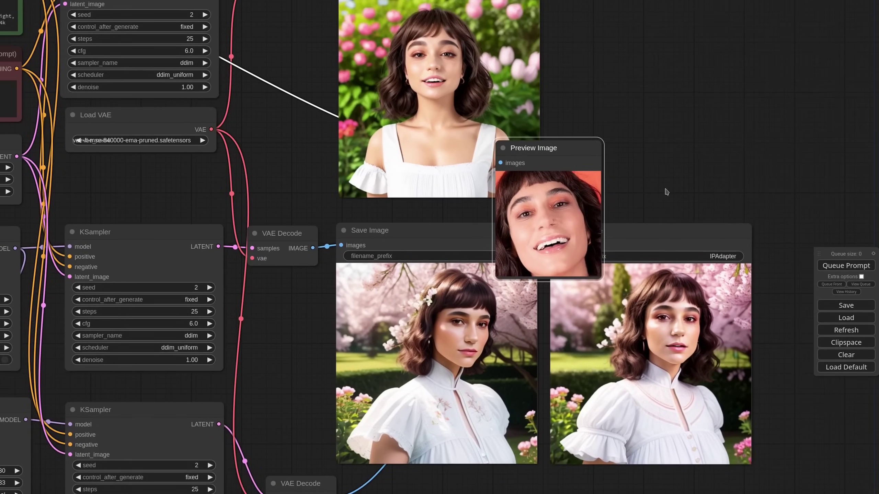
- Set the upper Load IPAdapter Model to ip-adapter-full-face_sd15.safetensors
{"action": "scroll", "coordinate": [650, 183], "scroll_direction": "down", "scroll_amount": 1}
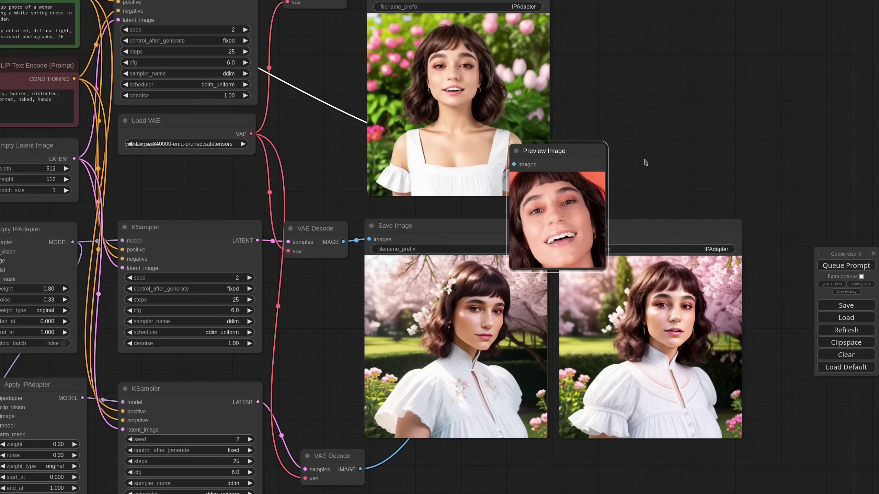
{"action": "left_click_drag", "start_coordinate": [264, 297], "coordinate": [401, 243]}
{"action": "left_click_drag", "start_coordinate": [55, 309], "coordinate": [171, 313]}
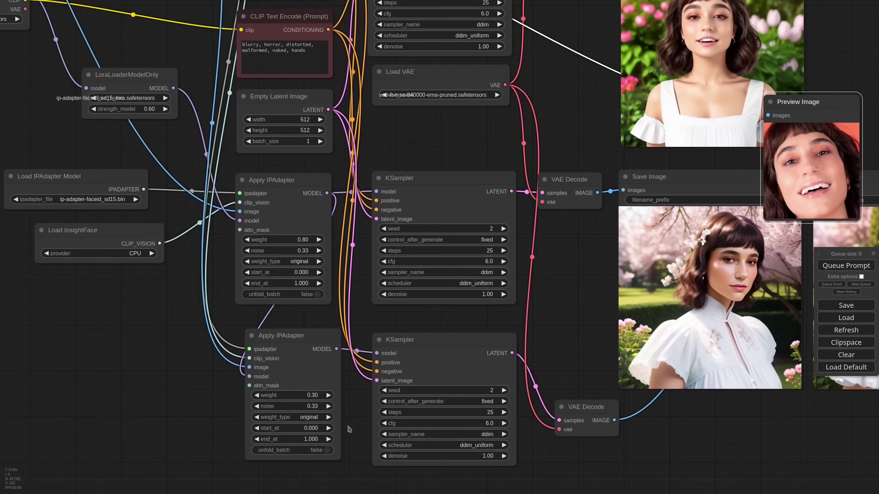
{"action": "scroll", "coordinate": [483, 115], "scroll_direction": "down", "scroll_amount": 5}
{"action": "left_click_drag", "start_coordinate": [536, 88], "coordinate": [483, 220]}
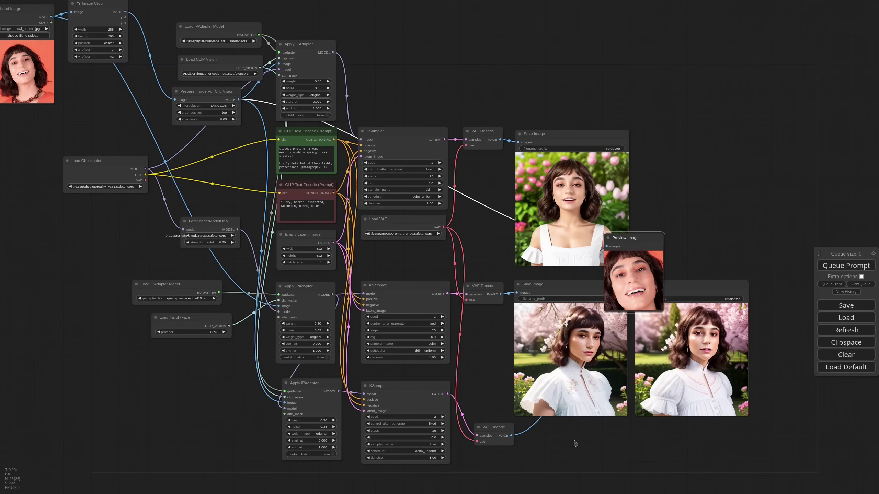
{"action": "left_click_drag", "start_coordinate": [161, 44], "coordinate": [296, 169]}
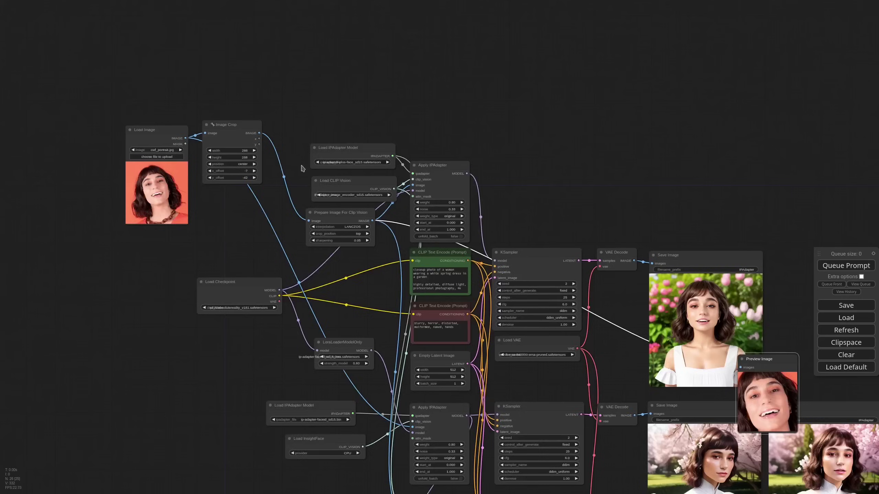
{"action": "scroll", "coordinate": [296, 169], "scroll_direction": "up", "scroll_amount": 10}
{"action": "left_click", "coordinate": [408, 181]}
{"action": "left_click", "coordinate": [465, 169]}
{"action": "scroll", "coordinate": [579, 140], "scroll_direction": "down", "scroll_amount": 8}
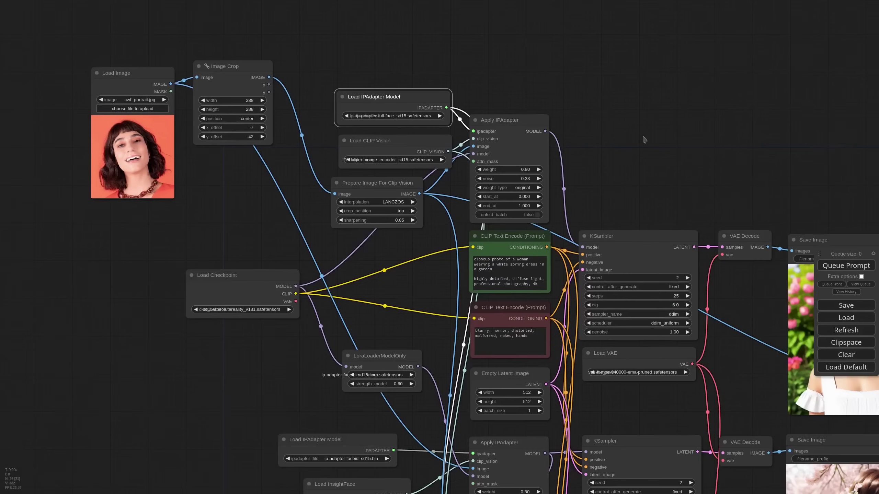
- Queue the prompt and compare the full-face model's portrait with the reference face and the two FaceID portraits
{"action": "scroll", "coordinate": [698, 218], "scroll_direction": "down", "scroll_amount": 4}
{"action": "scroll", "coordinate": [645, 437], "scroll_direction": "up", "scroll_amount": 7}
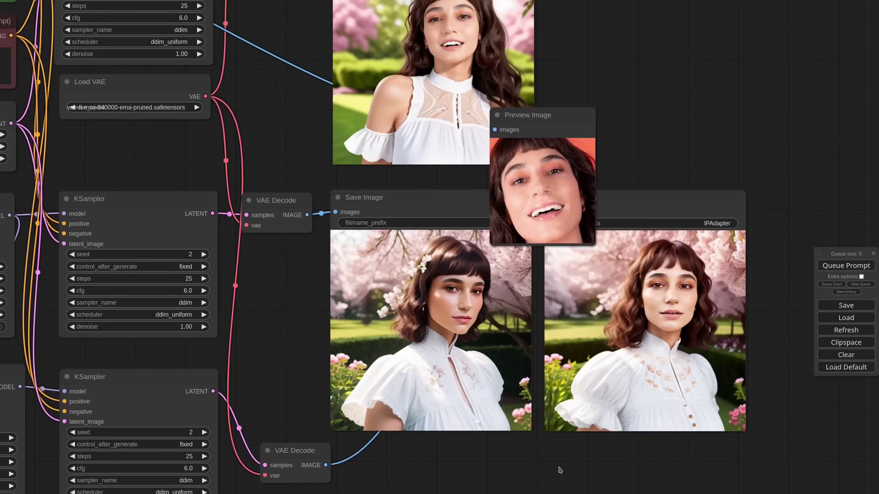
{"action": "left_click_drag", "start_coordinate": [631, 87], "coordinate": [648, 176]}
{"action": "left_click", "coordinate": [460, 22]}
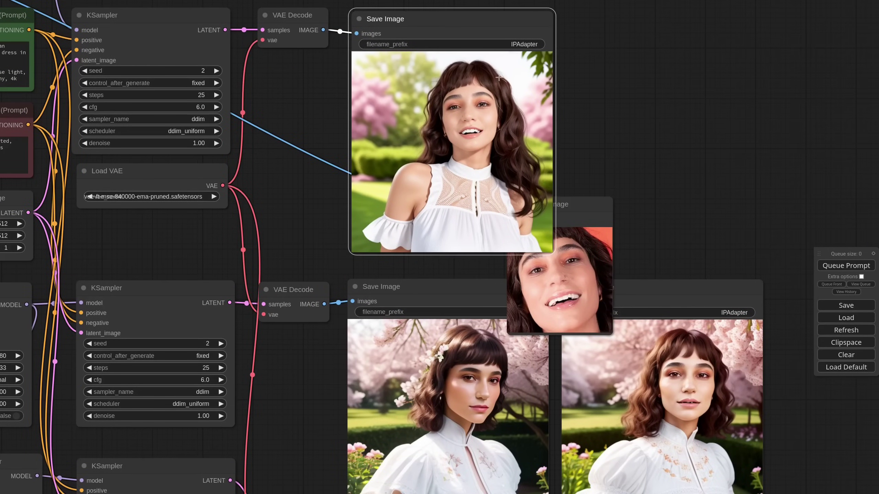
{"action": "left_click", "coordinate": [563, 206]}
{"action": "scroll", "coordinate": [691, 244], "scroll_direction": "down", "scroll_amount": 3}
{"action": "left_click_drag", "start_coordinate": [692, 243], "coordinate": [652, 171]}
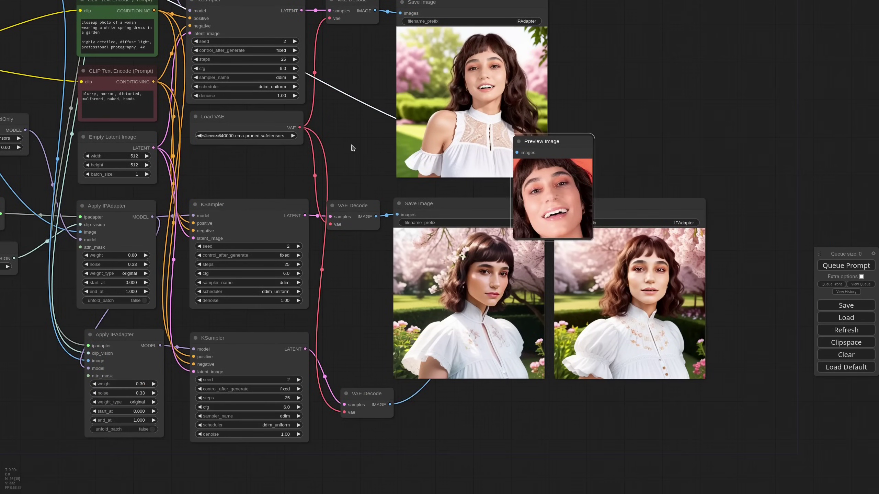
- Duplicate the full-face chain of Load IPAdapter Model, Apply IPAdapter, KSampler, VAE Decode and Save Image, keeping the input connections
{"action": "scroll", "coordinate": [403, 237], "scroll_direction": "down", "scroll_amount": 4}
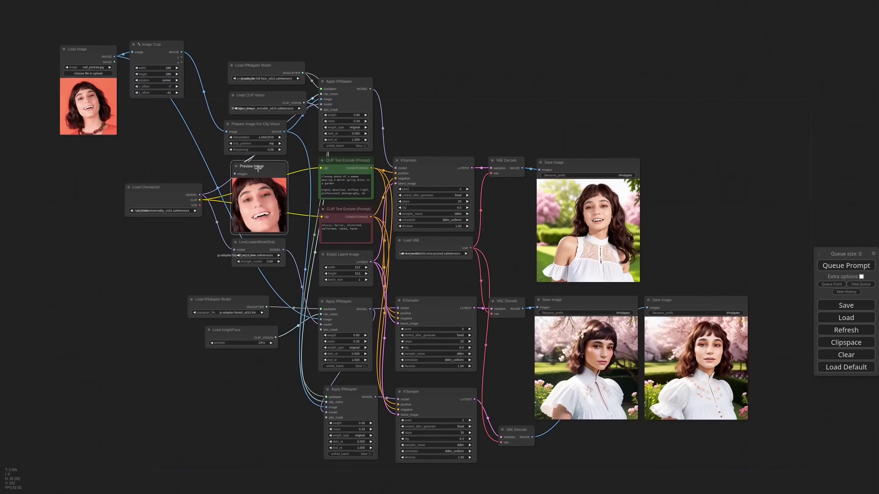
{"action": "left_click_drag", "start_coordinate": [404, 103], "coordinate": [402, 138]}
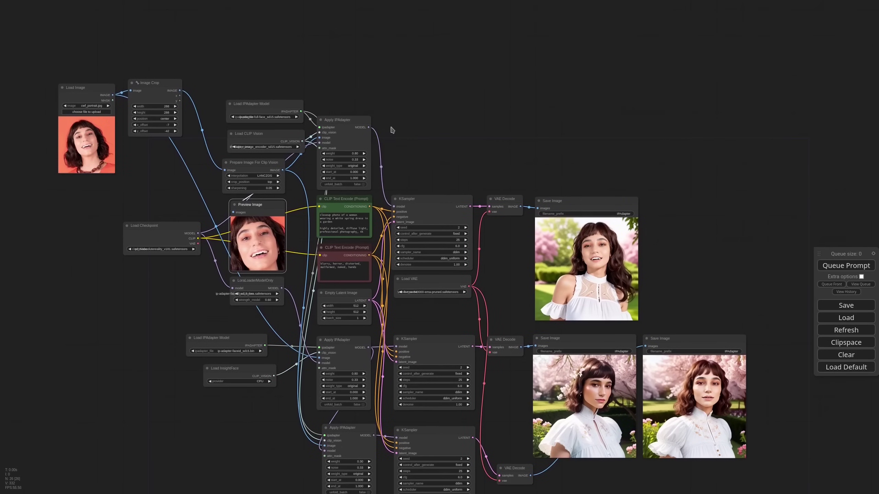
{"action": "left_click", "coordinate": [350, 122]}
{"action": "left_click", "coordinate": [430, 198], "text": "ctrl"}
{"action": "left_click", "coordinate": [502, 198], "text": "ctrl"}
{"action": "left_click", "coordinate": [554, 201], "text": "ctrl"}
{"action": "key", "text": "ctrl+c"}
{"action": "key", "text": "ctrl+shift+v"}
- Place the copied chain above the original, load ip-adapter-plus-face_sd15.safetensors in its Load IPAdapter Model, and queue the prompt
{"action": "left_click_drag", "start_coordinate": [493, 163], "coordinate": [428, 127]}
{"action": "left_click", "coordinate": [449, 160]}
{"action": "left_click", "coordinate": [431, 135]}
{"action": "left_click", "coordinate": [472, 161]}
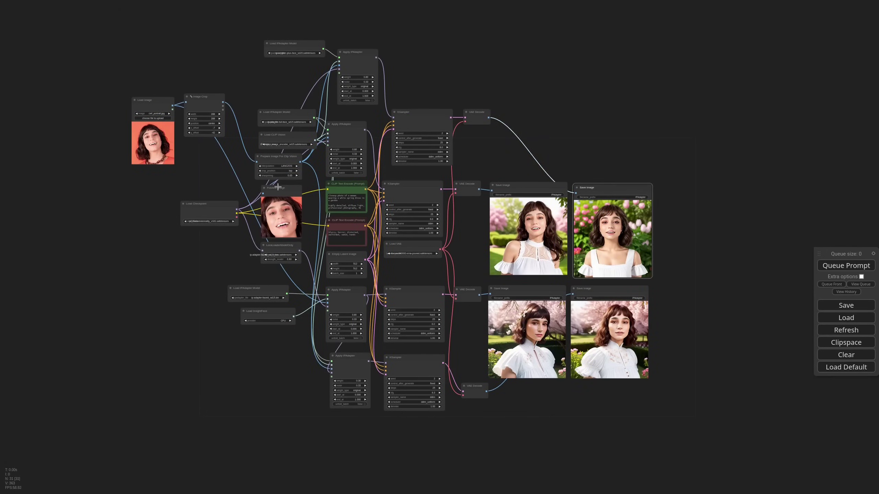
- Compare the reference face with the four generated portraits by moving Preview Image between them and back below Prepare Image For Clip Vision
{"action": "left_click_drag", "start_coordinate": [276, 188], "coordinate": [564, 262]}
{"action": "scroll", "coordinate": [661, 289], "scroll_direction": "up", "scroll_amount": 7}
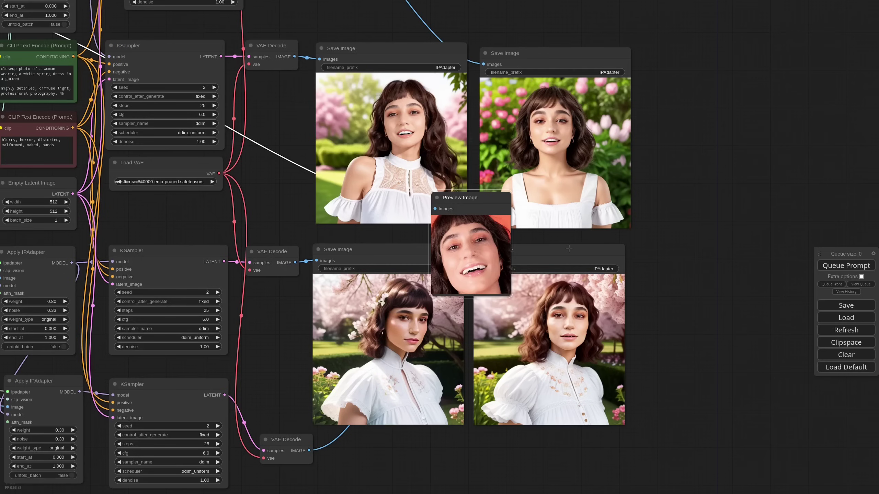
{"action": "scroll", "coordinate": [569, 248], "scroll_direction": "down", "scroll_amount": 8}
{"action": "left_click_drag", "start_coordinate": [258, 166], "coordinate": [364, 221]}
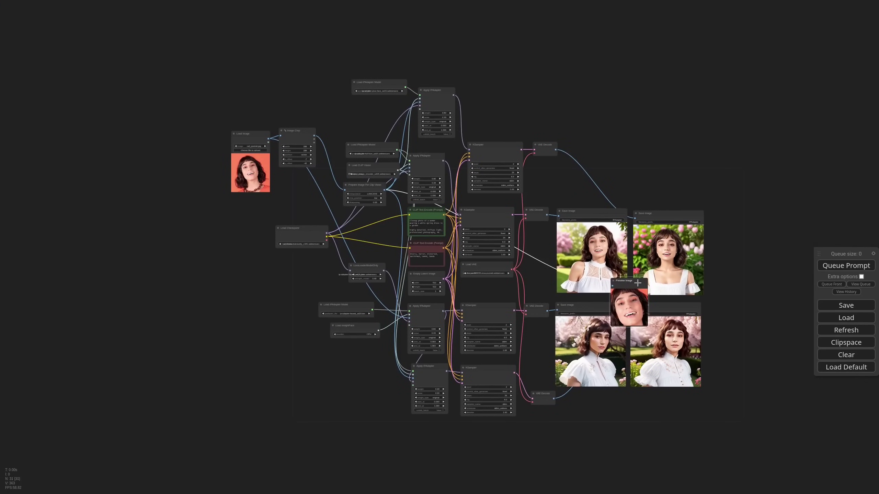
{"action": "left_click_drag", "start_coordinate": [638, 283], "coordinate": [380, 214]}
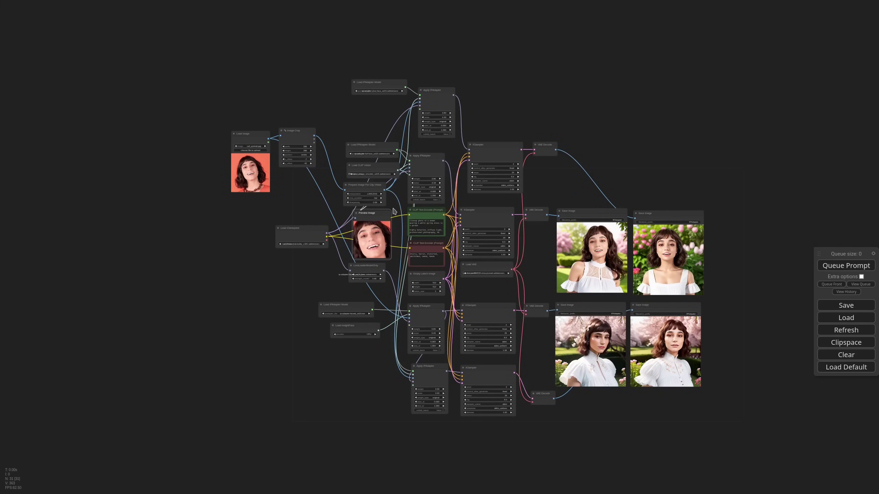
- Change the reference picture in Load Image to teron.jpg
{"action": "scroll", "coordinate": [214, 149], "scroll_direction": "up", "scroll_amount": 10}
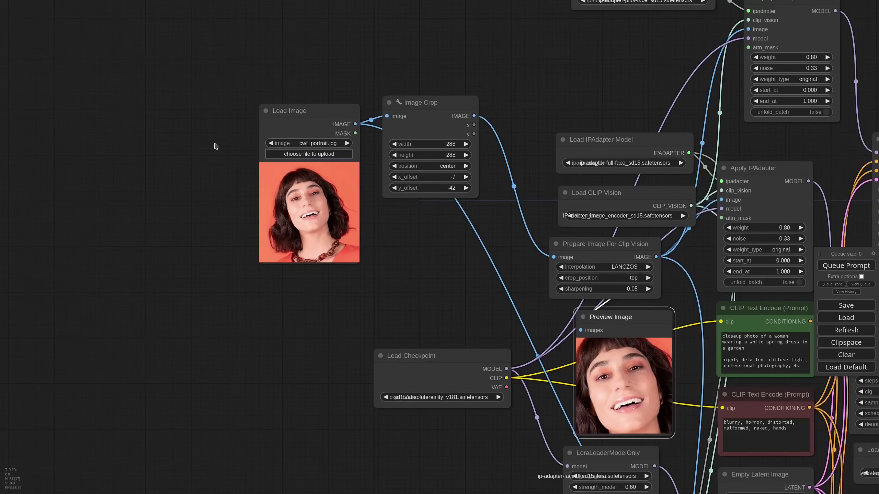
{"action": "left_click", "coordinate": [322, 144]}
{"action": "left_click", "coordinate": [422, 244]}
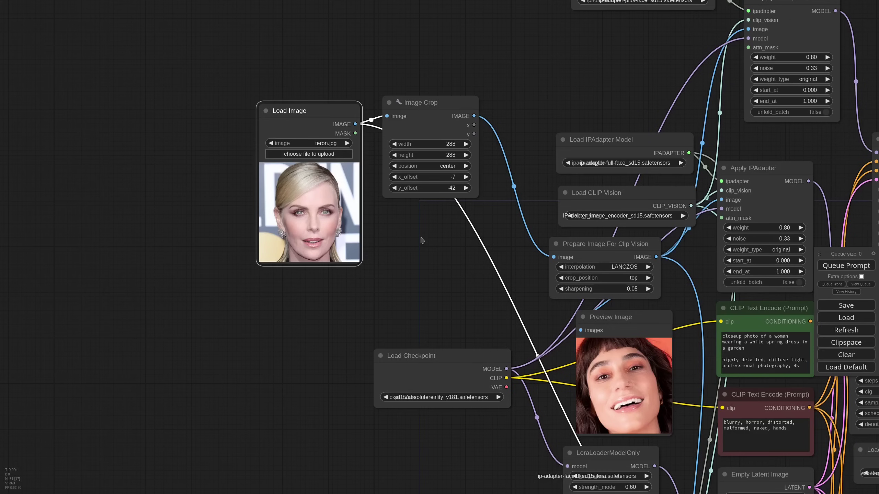
- Delete the Image Crop and Preview Image nodes
{"action": "left_click", "coordinate": [429, 102]}
{"action": "key", "text": "Delete"}
{"action": "left_click", "coordinate": [618, 341]}
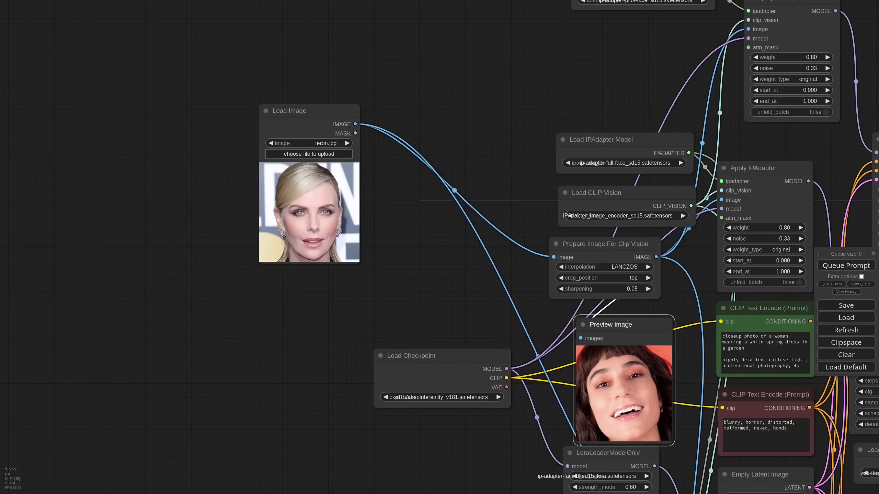
{"action": "key", "text": "Delete"}
- Move Load Image closer to the other nodes and try to run the prompt
{"action": "scroll", "coordinate": [483, 248], "scroll_direction": "down", "scroll_amount": 5}
{"action": "scroll", "coordinate": [315, 210], "scroll_direction": "down", "scroll_amount": 3}
{"action": "left_click_drag", "start_coordinate": [576, 327], "coordinate": [334, 225]}
{"action": "left_click_drag", "start_coordinate": [208, 121], "coordinate": [246, 138]}
{"action": "scroll", "coordinate": [285, 143], "scroll_direction": "up", "scroll_amount": 4}
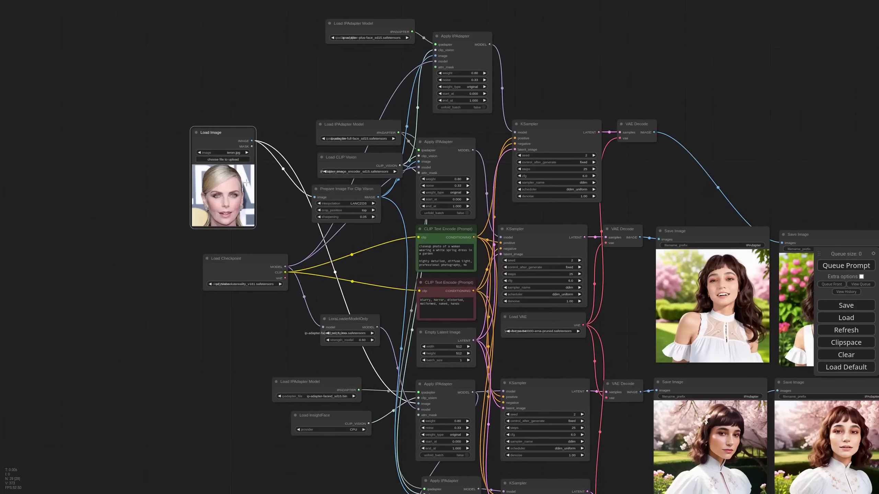
{"action": "scroll", "coordinate": [311, 231], "scroll_direction": "down", "scroll_amount": 3}
{"action": "left_click_drag", "start_coordinate": [312, 231], "coordinate": [233, 194]}
{"action": "left_click", "coordinate": [847, 267]}
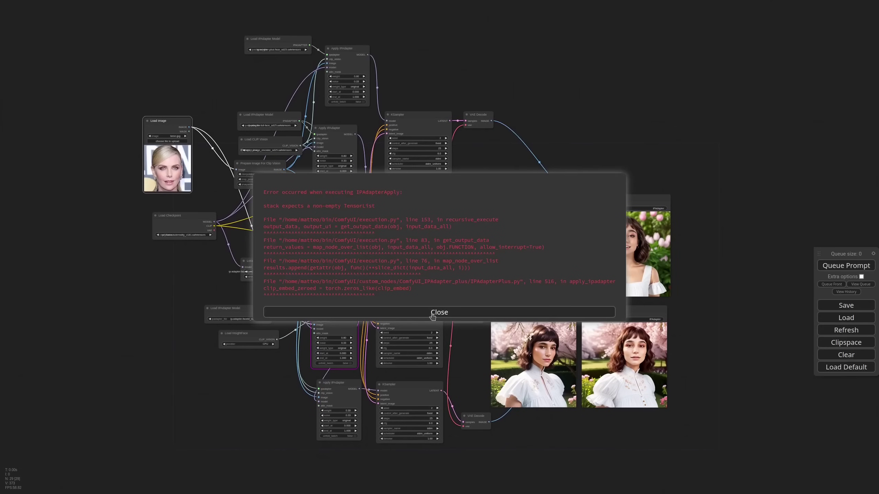
{"action": "left_click", "coordinate": [433, 314]}
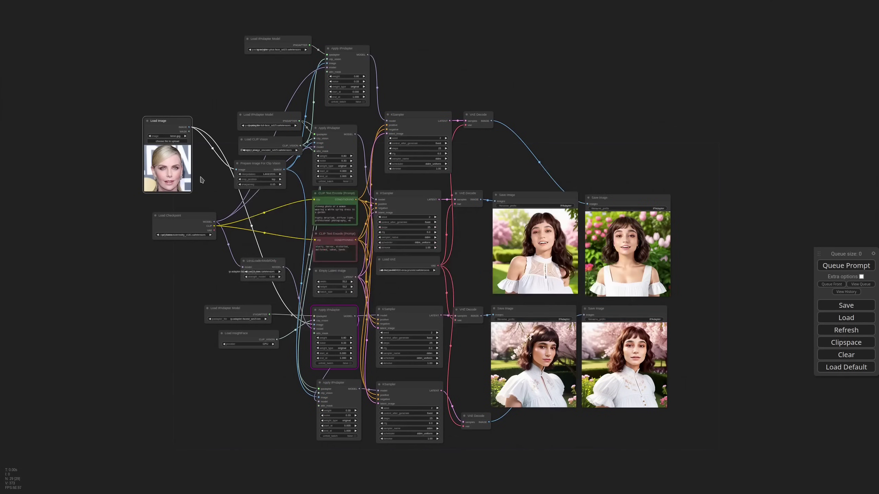
- Add a Prepare Image For InsightFace node below Prepare Image For Clip Vision and feed it from Load Image
{"action": "scroll", "coordinate": [206, 164], "scroll_direction": "up", "scroll_amount": 5}
{"action": "left_click_drag", "start_coordinate": [151, 78], "coordinate": [128, 60]}
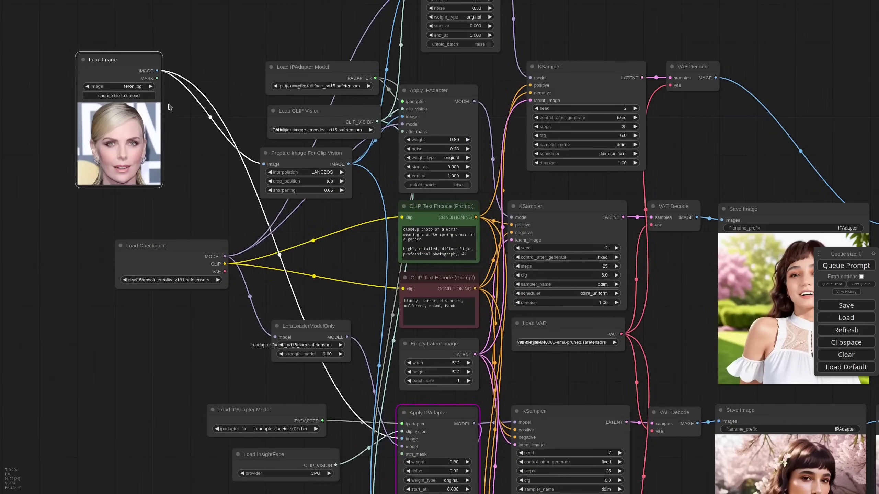
{"action": "double_click", "coordinate": [296, 235]}
{"action": "type", "text": "prepima"}
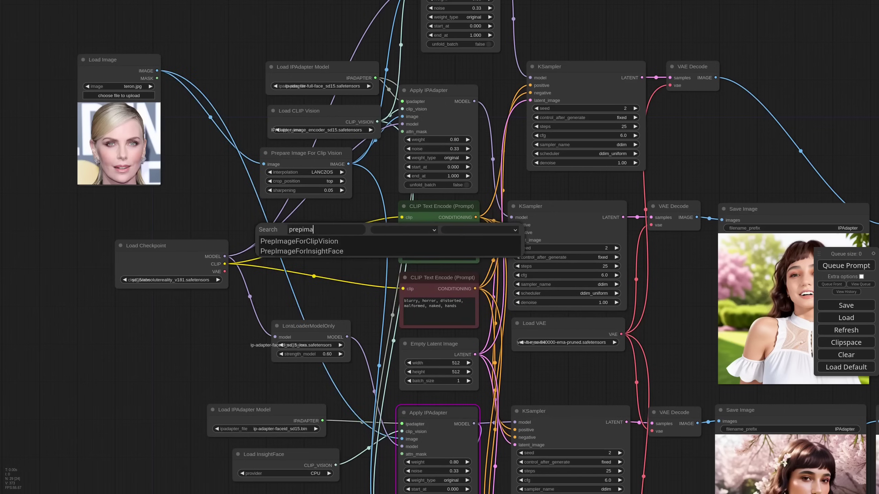
{"action": "left_click", "coordinate": [314, 251]}
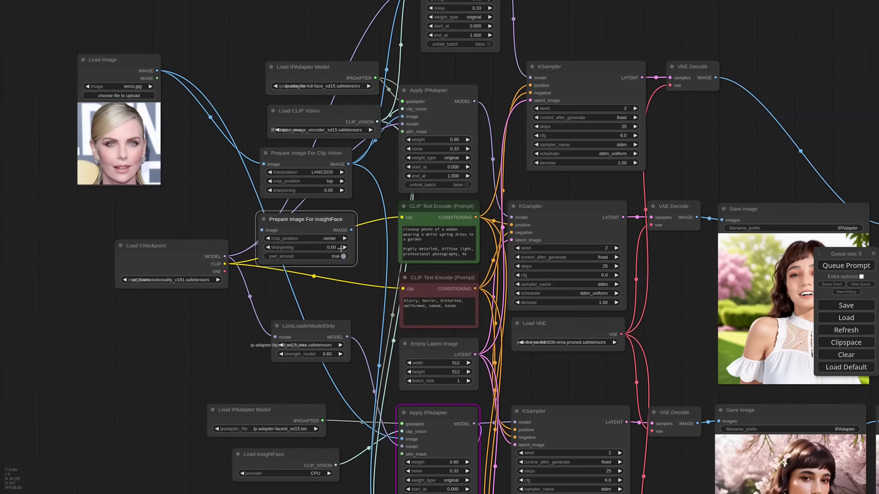
{"action": "left_click_drag", "start_coordinate": [311, 217], "coordinate": [314, 215]}
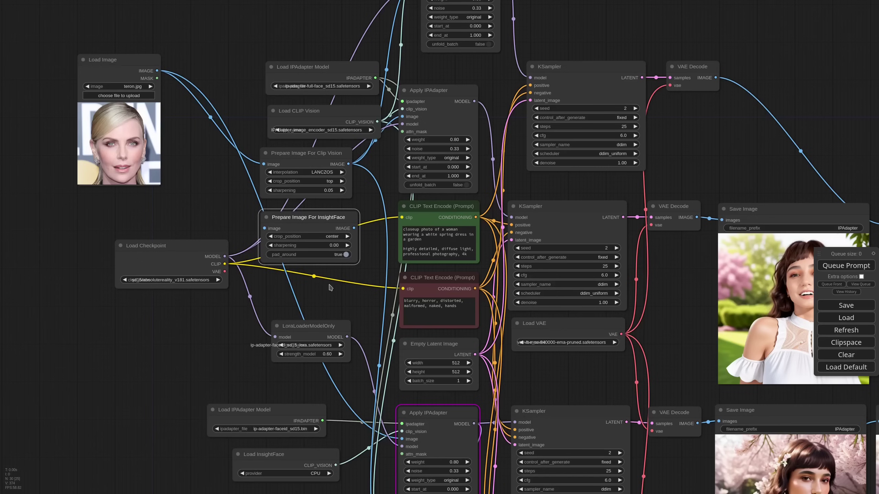
{"action": "left_click_drag", "start_coordinate": [157, 71], "coordinate": [265, 228]}
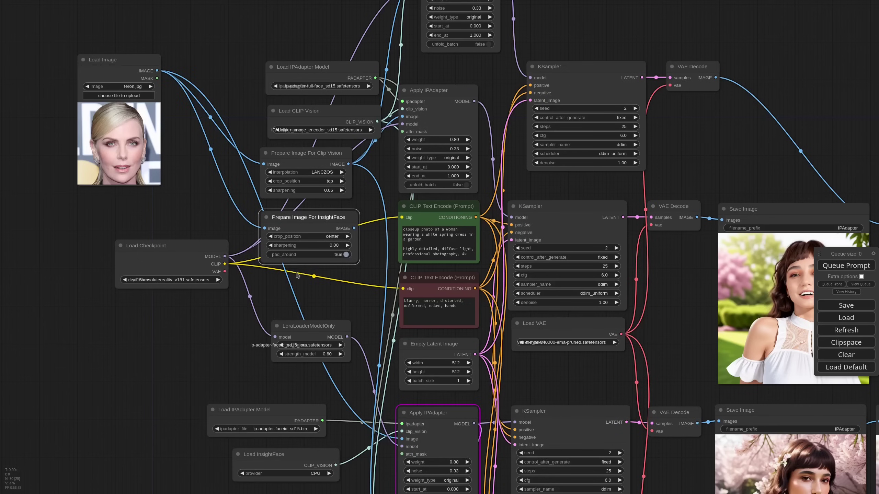
- Attach a Preview Image node to the Prepare Image For InsightFace output
{"action": "scroll", "coordinate": [297, 275], "scroll_direction": "up", "scroll_amount": 3}
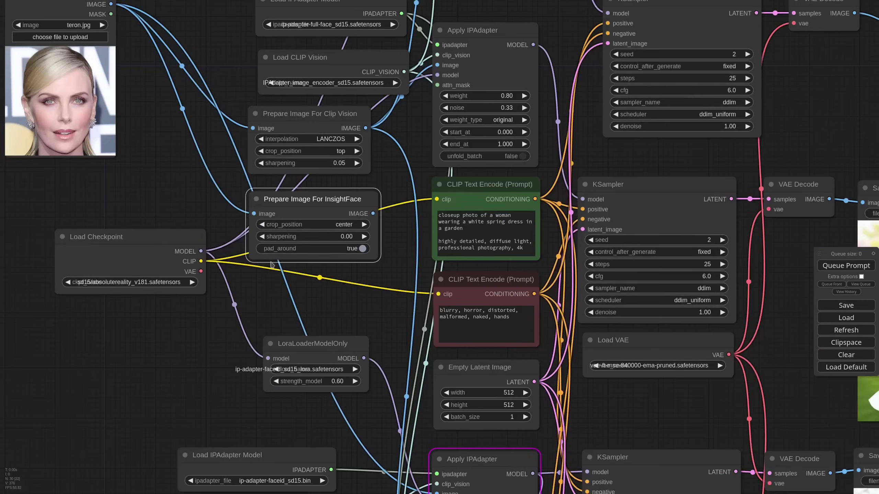
{"action": "scroll", "coordinate": [336, 276], "scroll_direction": "down", "scroll_amount": 4}
{"action": "left_click_drag", "start_coordinate": [357, 230], "coordinate": [290, 285]}
{"action": "left_click", "coordinate": [305, 342]}
- Connect the Prepare Image For InsightFace output to the FaceID Apply IPAdapter's image input and queue the prompt
{"action": "scroll", "coordinate": [374, 276], "scroll_direction": "down", "scroll_amount": 4}
{"action": "left_click_drag", "start_coordinate": [374, 275], "coordinate": [348, 209]}
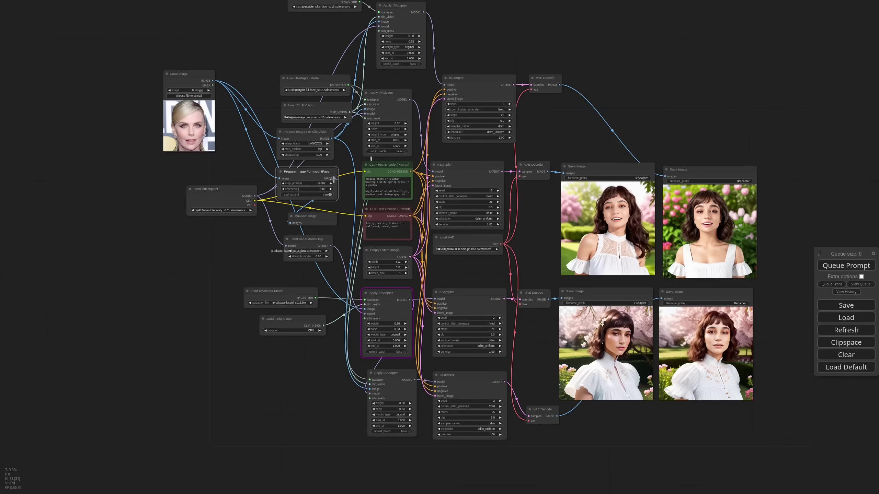
{"action": "left_click_drag", "start_coordinate": [335, 178], "coordinate": [374, 309]}
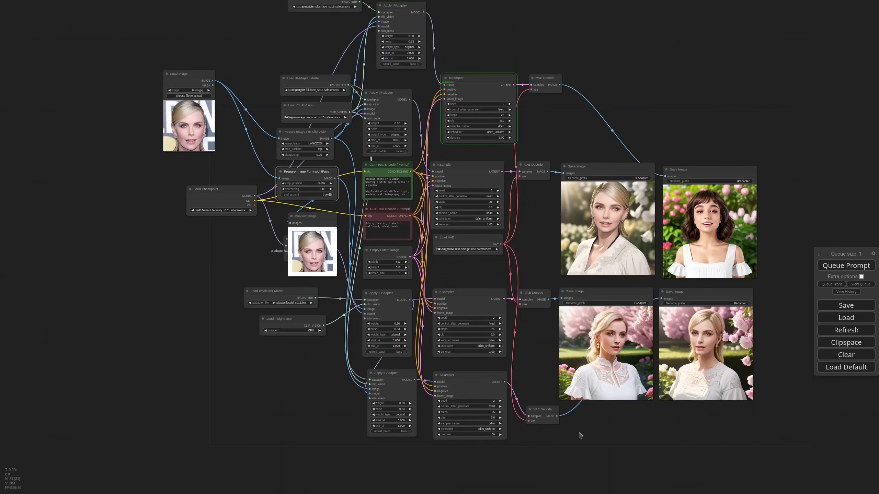
- Switch Load Checkpoint to sd15/realisticVisionV51_v51VAE.safetensors and queue the prompt
{"action": "scroll", "coordinate": [281, 258], "scroll_direction": "up", "scroll_amount": 10}
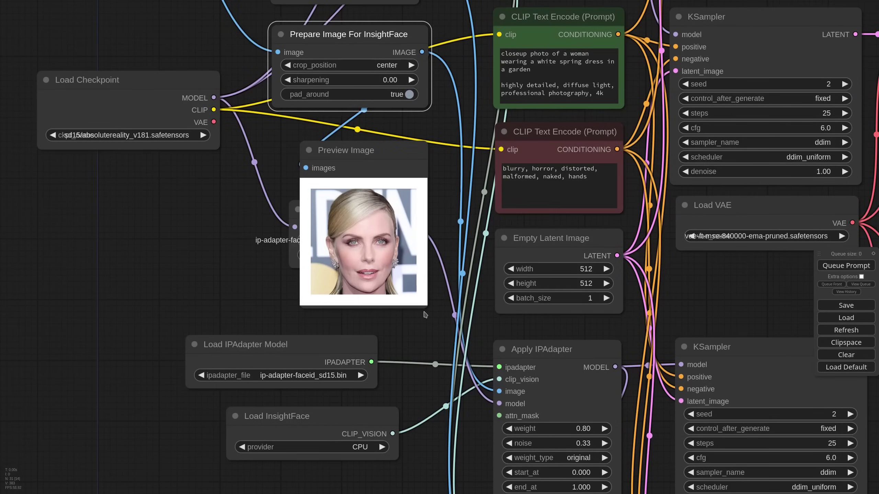
{"action": "scroll", "coordinate": [425, 314], "scroll_direction": "down", "scroll_amount": 7}
{"action": "scroll", "coordinate": [245, 193], "scroll_direction": "up", "scroll_amount": 3}
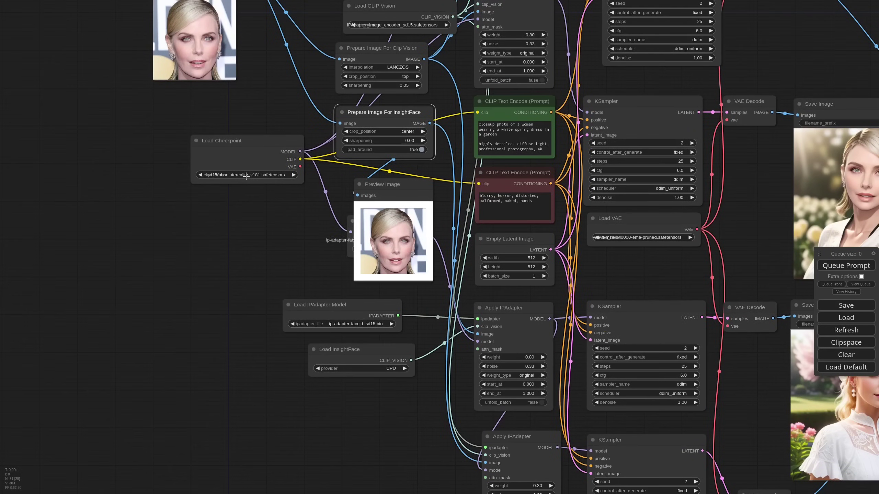
{"action": "left_click", "coordinate": [246, 176]}
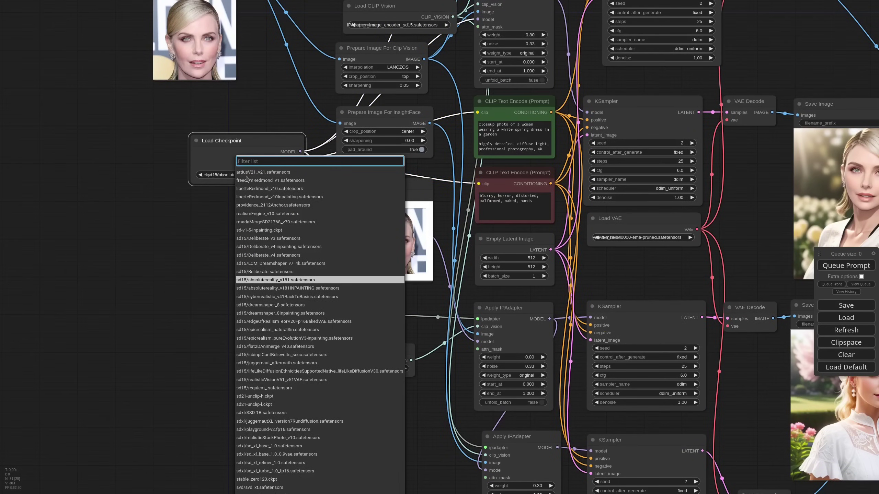
{"action": "type", "text": "real"}
{"action": "left_click", "coordinate": [291, 245]}
{"action": "scroll", "coordinate": [333, 204], "scroll_direction": "down", "scroll_amount": 3}
{"action": "left_click", "coordinate": [845, 266]}
- Place Preview Image among the four Save Image nodes and compare the prepared face with the generated portraits
{"action": "left_click_drag", "start_coordinate": [820, 54], "coordinate": [653, 48]}
{"action": "scroll", "coordinate": [673, 429], "scroll_direction": "up", "scroll_amount": 2}
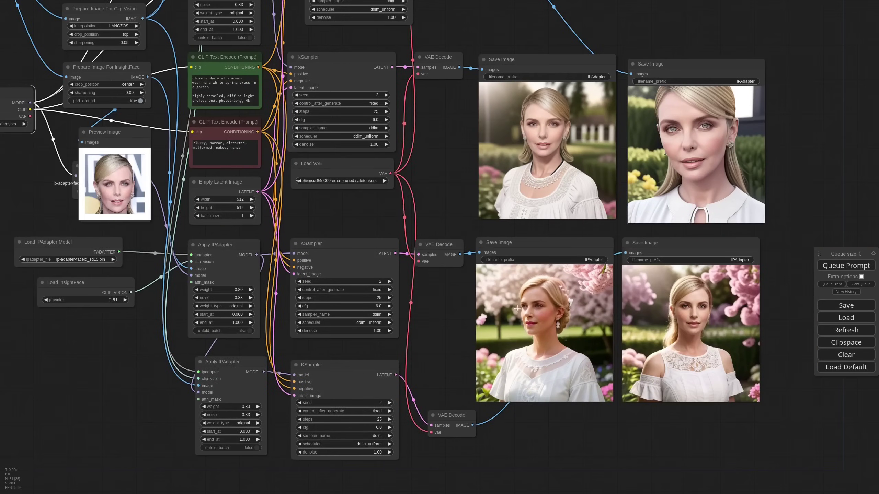
{"action": "left_click_drag", "start_coordinate": [104, 132], "coordinate": [611, 188]}
{"action": "scroll", "coordinate": [688, 259], "scroll_direction": "up", "scroll_amount": 3}
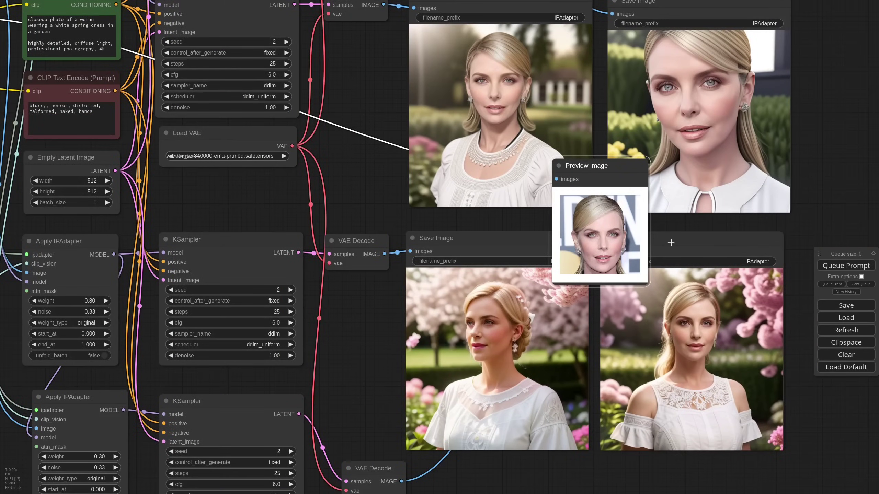
- Connect the plus-face Load IPAdapter Model to the lowest Apply IPAdapter's ipadapter input and queue the prompt
{"action": "scroll", "coordinate": [671, 243], "scroll_direction": "down", "scroll_amount": 5}
{"action": "left_click_drag", "start_coordinate": [628, 202], "coordinate": [604, 200]}
{"action": "left_click", "coordinate": [305, 341]}
{"action": "left_click_drag", "start_coordinate": [247, 83], "coordinate": [252, 197]}
{"action": "left_click_drag", "start_coordinate": [270, 4], "coordinate": [298, 464]}
{"action": "left_click_drag", "start_coordinate": [240, 454], "coordinate": [88, 352]}
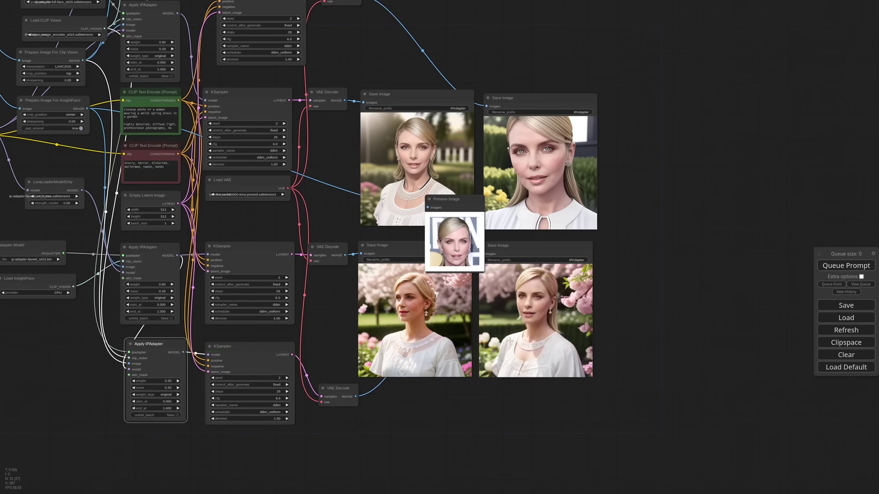
- Set the seed of all four KSamplers to 3 and queue the prompt
{"action": "scroll", "coordinate": [509, 320], "scroll_direction": "up", "scroll_amount": 8}
{"action": "scroll", "coordinate": [410, 285], "scroll_direction": "down", "scroll_amount": 3}
{"action": "left_click_drag", "start_coordinate": [194, 127], "coordinate": [446, 214]}
{"action": "scroll", "coordinate": [386, 162], "scroll_direction": "down", "scroll_amount": 1}
{"action": "scroll", "coordinate": [417, 152], "scroll_direction": "down", "scroll_amount": 4}
{"action": "left_click", "coordinate": [405, 416]}
{"action": "left_click", "coordinate": [404, 316]}
{"action": "left_click", "coordinate": [402, 161]}
{"action": "left_click", "coordinate": [416, 57]}
{"action": "key", "text": "ctrl+Return"}
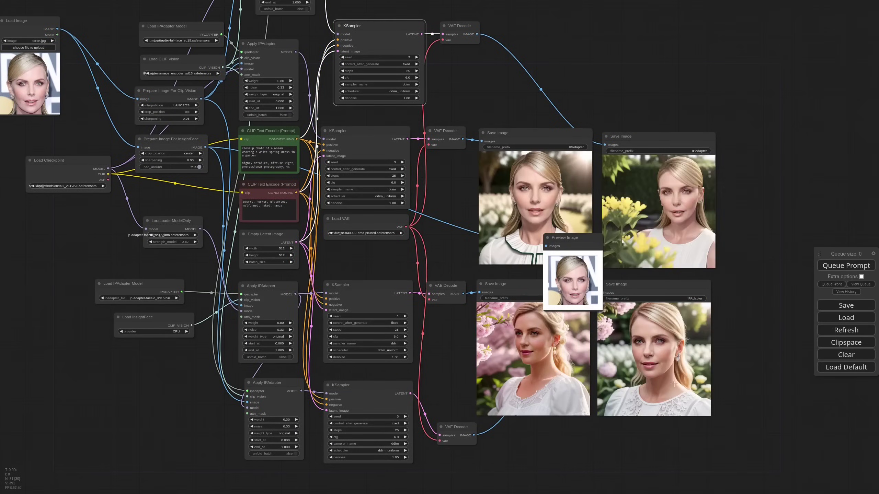
- Set the weight of the FaceID Apply IPAdapter to 1 and queue the prompt
{"action": "scroll", "coordinate": [680, 421], "scroll_direction": "up", "scroll_amount": 5}
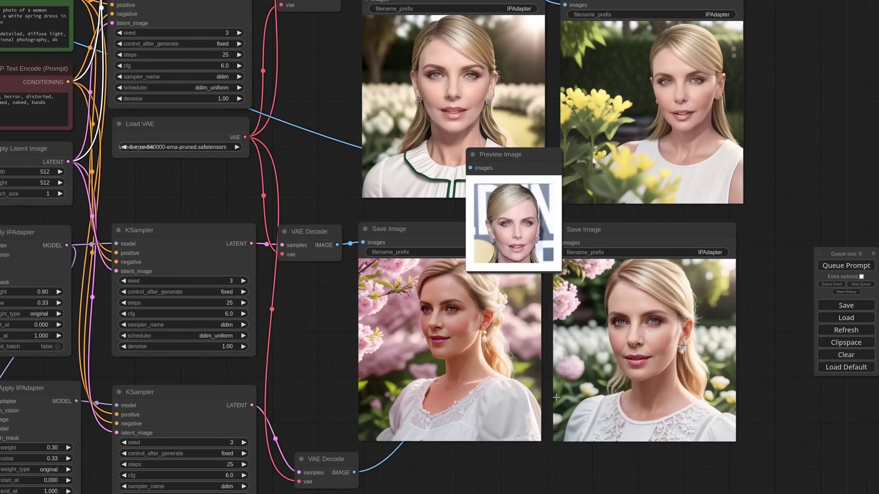
{"action": "scroll", "coordinate": [556, 397], "scroll_direction": "down", "scroll_amount": 4}
{"action": "scroll", "coordinate": [145, 374], "scroll_direction": "up", "scroll_amount": 3}
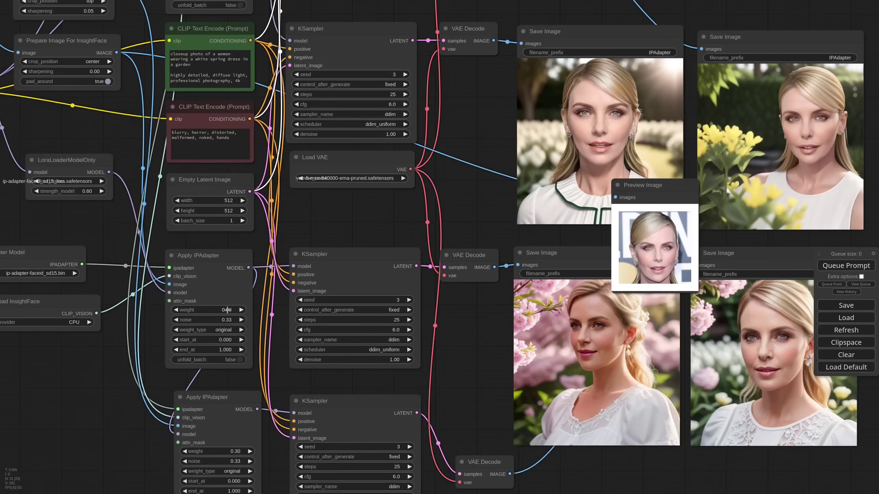
{"action": "left_click", "coordinate": [227, 310]}
{"action": "type", "text": "1"}
{"action": "key", "text": "Return"}
{"action": "key", "text": "ctrl+Return"}
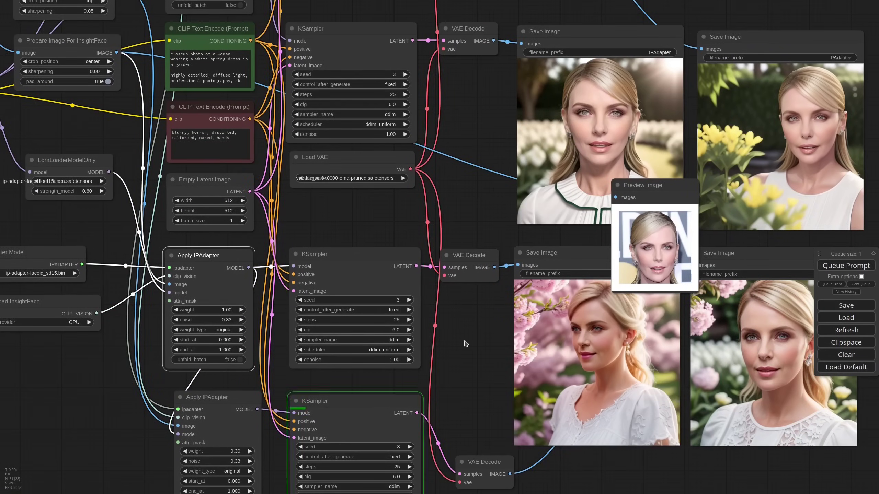
- Set the weight of the lowest chained Apply IPAdapter to 0.45
{"action": "left_click_drag", "start_coordinate": [465, 344], "coordinate": [455, 306]}
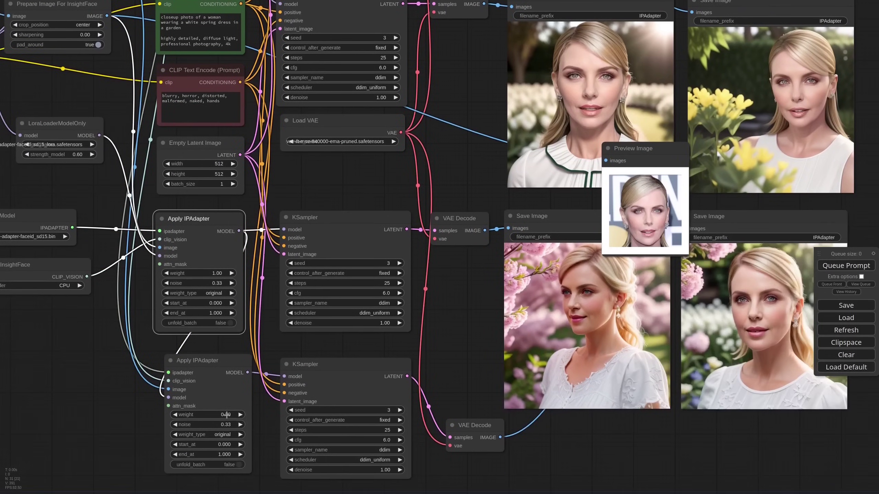
{"action": "left_click", "coordinate": [227, 415]}
{"action": "type", "text": "0.45"}
{"action": "key", "text": "Return"}
{"action": "left_click_drag", "start_coordinate": [718, 427], "coordinate": [574, 412]}
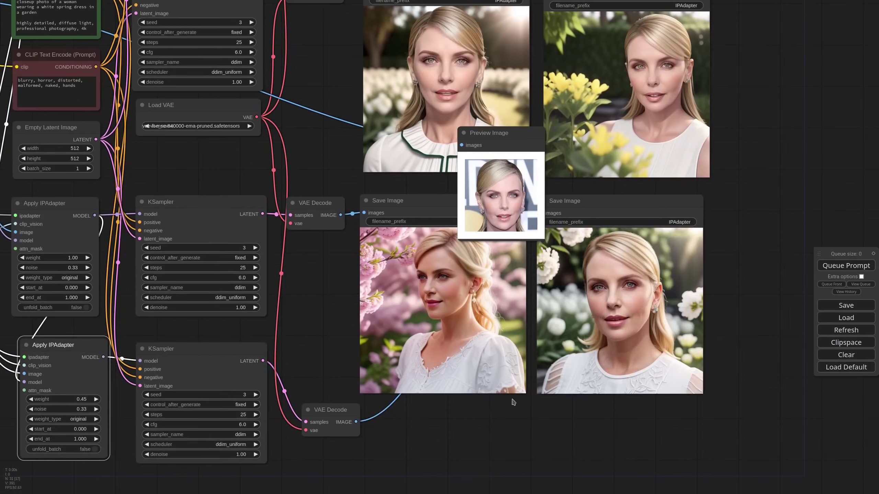
- Choose face4.jpg as the reference portrait in the Load Image node
{"action": "scroll", "coordinate": [513, 402], "scroll_direction": "down", "scroll_amount": 5}
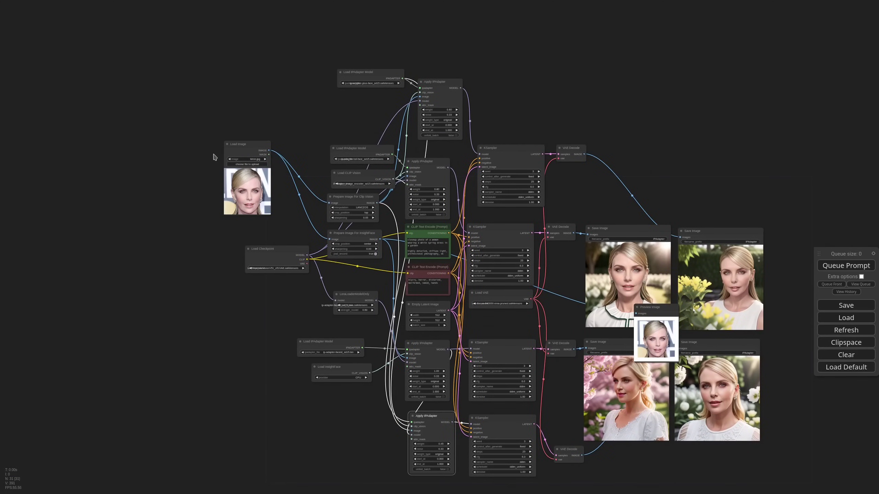
{"action": "scroll", "coordinate": [217, 157], "scroll_direction": "up", "scroll_amount": 7}
{"action": "left_click", "coordinate": [264, 162]}
{"action": "type", "text": "face"}
{"action": "left_click", "coordinate": [326, 246]}
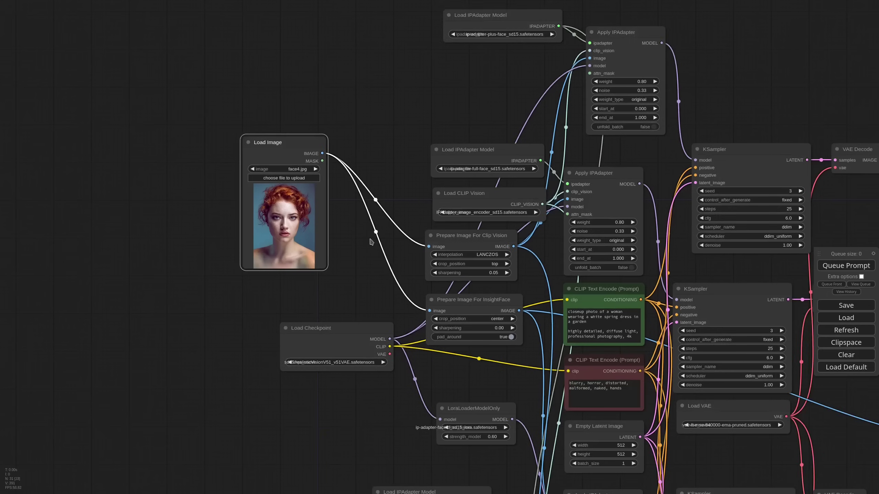
- Set Prepare Image For InsightFace's crop_position to top, turn pad_around off and queue the prompt
{"action": "scroll", "coordinate": [370, 242], "scroll_direction": "up", "scroll_amount": 2}
{"action": "left_click_drag", "start_coordinate": [542, 386], "coordinate": [506, 356]}
{"action": "left_click", "coordinate": [501, 334]}
{"action": "left_click", "coordinate": [491, 314]}
{"action": "left_click", "coordinate": [494, 299]}
{"action": "left_click_drag", "start_coordinate": [248, 81], "coordinate": [289, 99]}
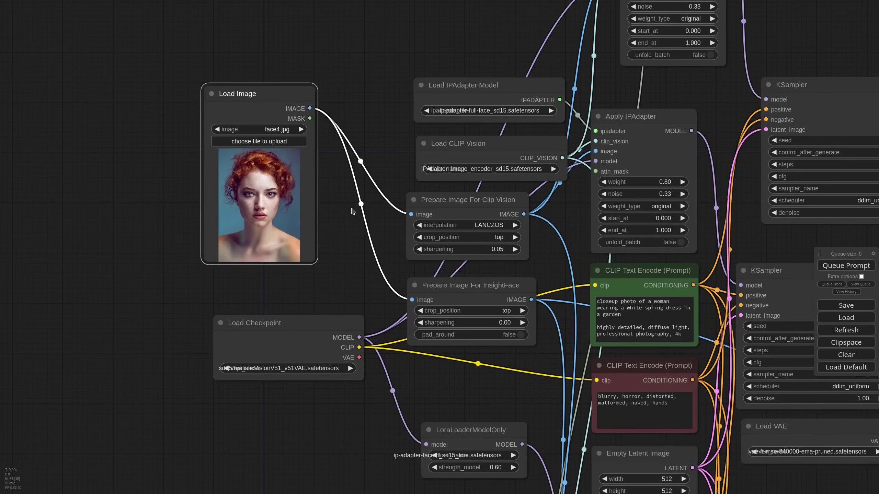
{"action": "scroll", "coordinate": [348, 242], "scroll_direction": "down", "scroll_amount": 8}
{"action": "left_click_drag", "start_coordinate": [348, 243], "coordinate": [241, 157]}
{"action": "left_click", "coordinate": [838, 263]}
- Compare the four new portraits with the prepared face and shift the plus-face and chained FaceID Save Image nodes slightly for even spacing
{"action": "scroll", "coordinate": [733, 398], "scroll_direction": "up", "scroll_amount": 3}
{"action": "scroll", "coordinate": [706, 321], "scroll_direction": "up", "scroll_amount": 5}
{"action": "left_click_drag", "start_coordinate": [800, 402], "coordinate": [770, 362]}
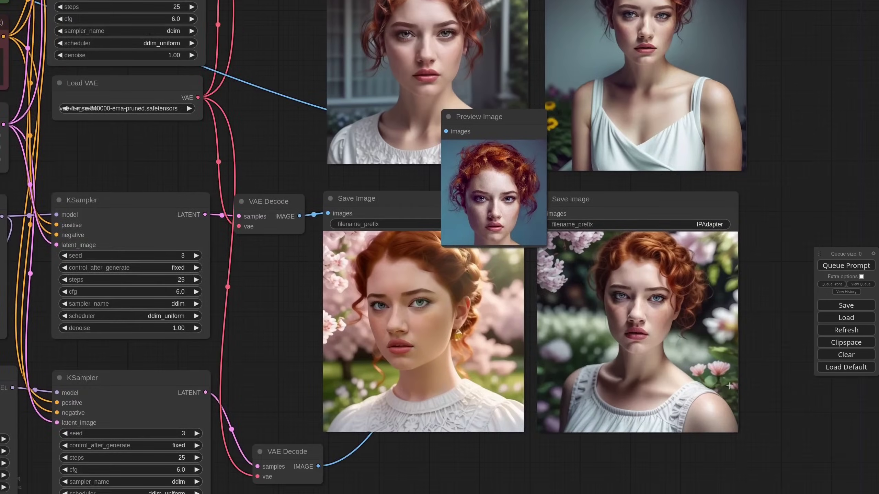
{"action": "scroll", "coordinate": [595, 385], "scroll_direction": "up", "scroll_amount": 3}
{"action": "scroll", "coordinate": [595, 386], "scroll_direction": "down", "scroll_amount": 5}
{"action": "scroll", "coordinate": [702, 189], "scroll_direction": "up", "scroll_amount": 3}
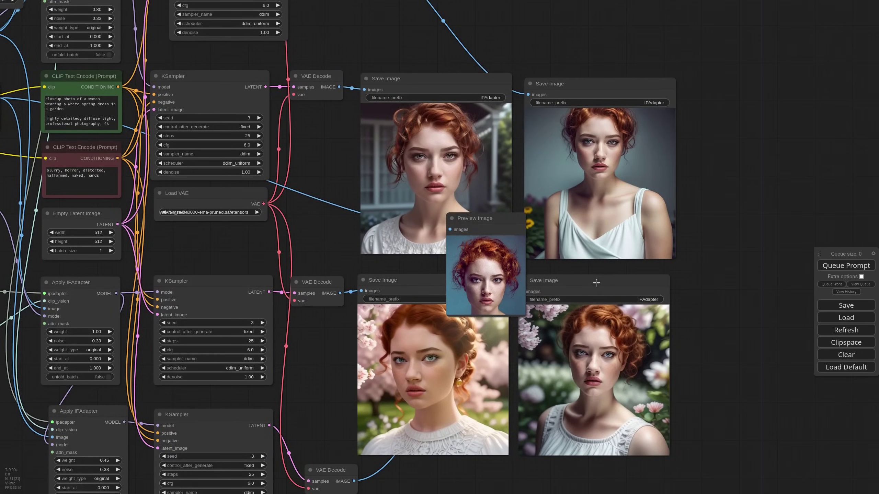
{"action": "left_click_drag", "start_coordinate": [596, 283], "coordinate": [601, 284]}
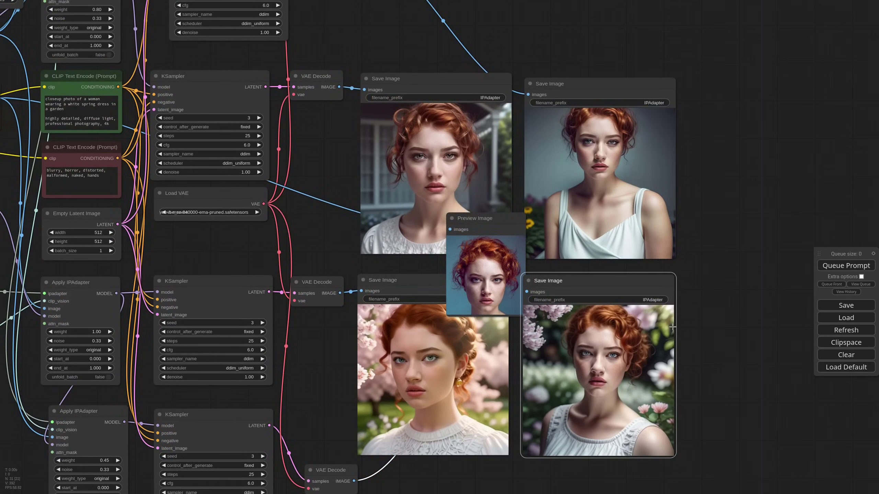
{"action": "scroll", "coordinate": [747, 300], "scroll_direction": "down", "scroll_amount": 3}
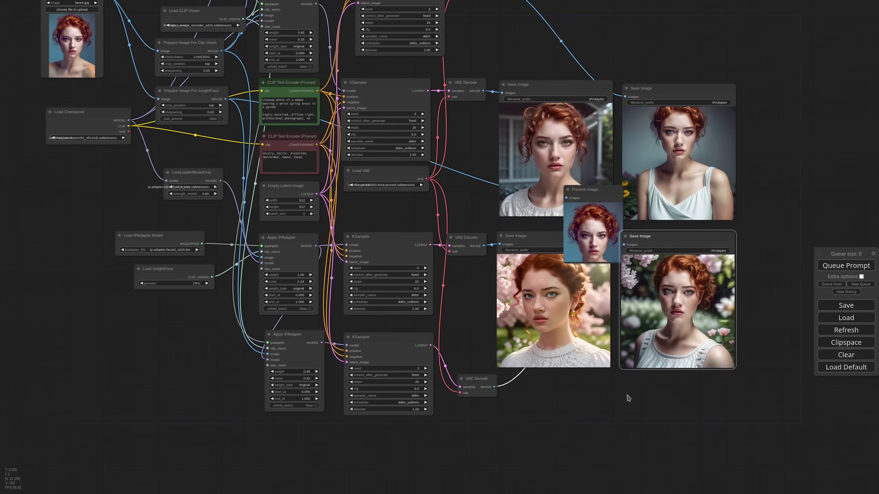
{"action": "left_click_drag", "start_coordinate": [631, 45], "coordinate": [622, 104]}
{"action": "scroll", "coordinate": [678, 136], "scroll_direction": "up", "scroll_amount": 3}
{"action": "left_click", "coordinate": [656, 140]}
{"action": "left_click_drag", "start_coordinate": [656, 140], "coordinate": [658, 143]}
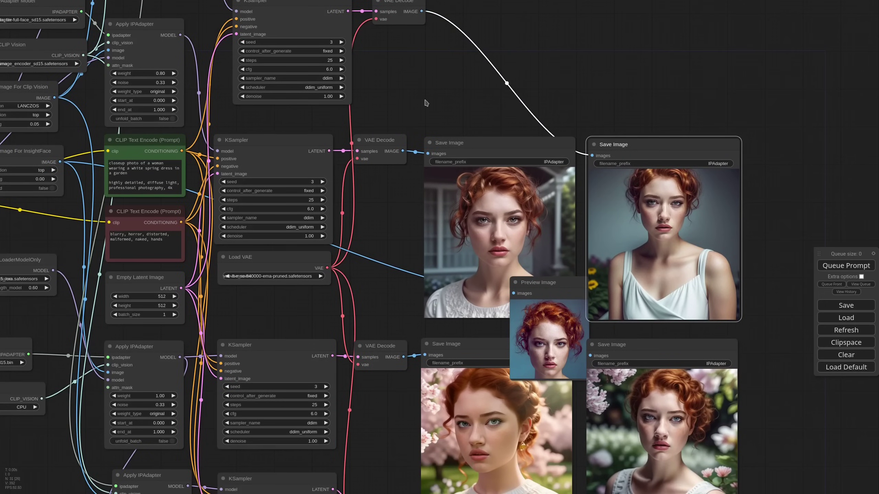
- Review the positive prompt against the portraits and move the Preview Image node clear of the plus-face Save Image
{"action": "left_click_drag", "start_coordinate": [407, 100], "coordinate": [509, 99]}
{"action": "scroll", "coordinate": [206, 164], "scroll_direction": "up", "scroll_amount": 6}
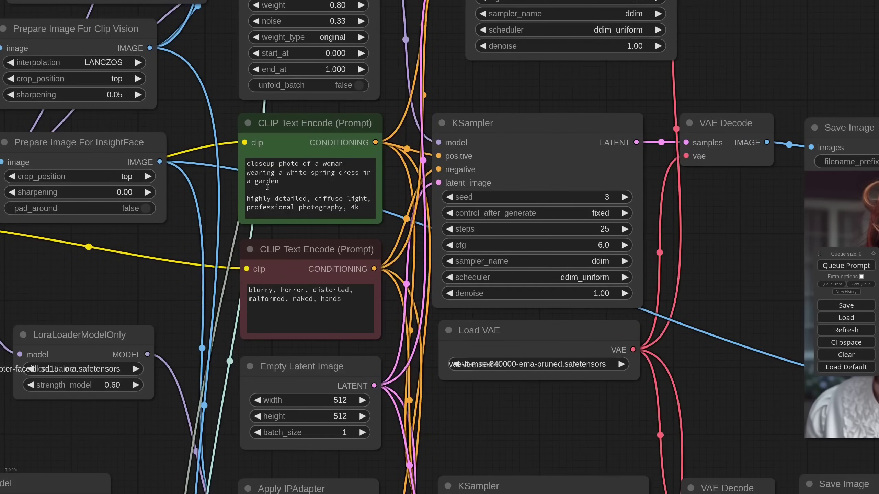
{"action": "scroll", "coordinate": [413, 154], "scroll_direction": "down", "scroll_amount": 10}
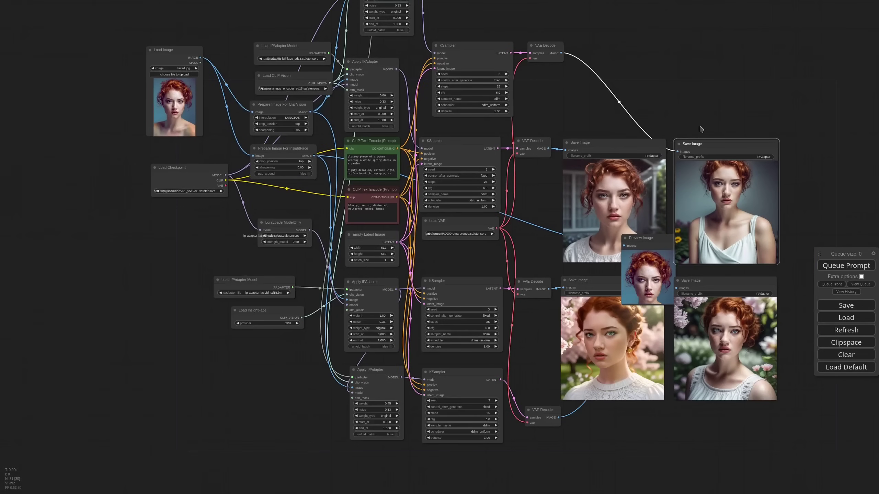
{"action": "left_click_drag", "start_coordinate": [729, 106], "coordinate": [637, 115]}
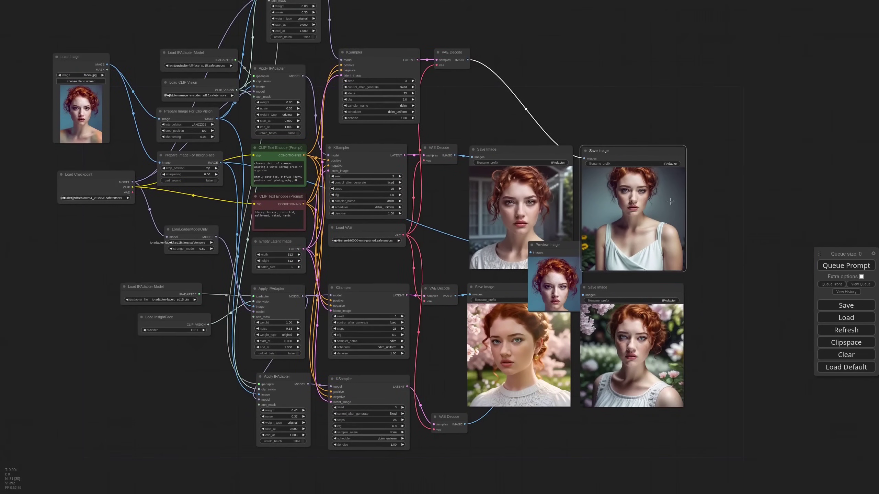
{"action": "scroll", "coordinate": [653, 205], "scroll_direction": "up", "scroll_amount": 2}
{"action": "scroll", "coordinate": [653, 205], "scroll_direction": "up", "scroll_amount": 1}
{"action": "left_click_drag", "start_coordinate": [505, 323], "coordinate": [487, 291]}
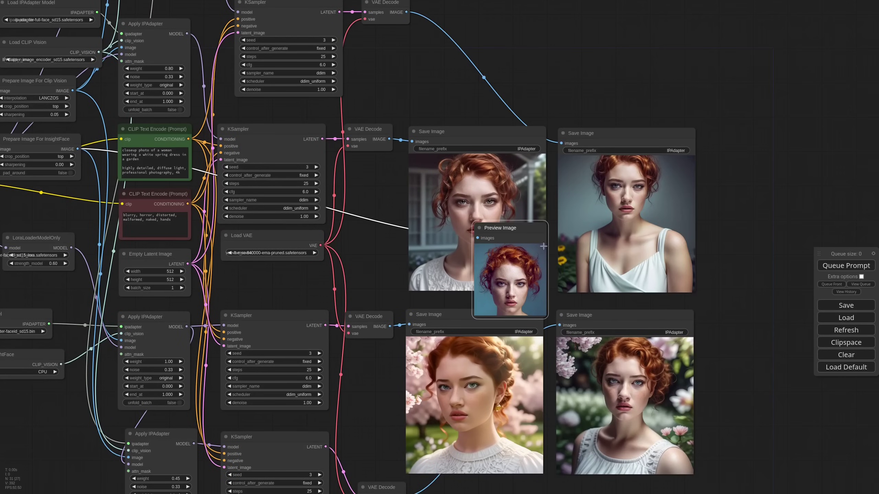
- Set the weight of the topmost, plus-face Apply IPAdapter to 0.65 and queue the prompt
{"action": "left_click_drag", "start_coordinate": [392, 61], "coordinate": [558, 193]}
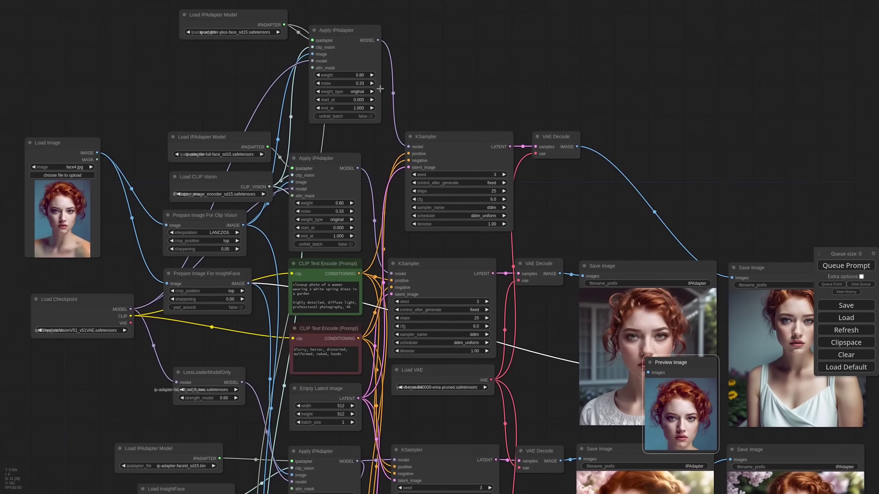
{"action": "left_click", "coordinate": [363, 75]}
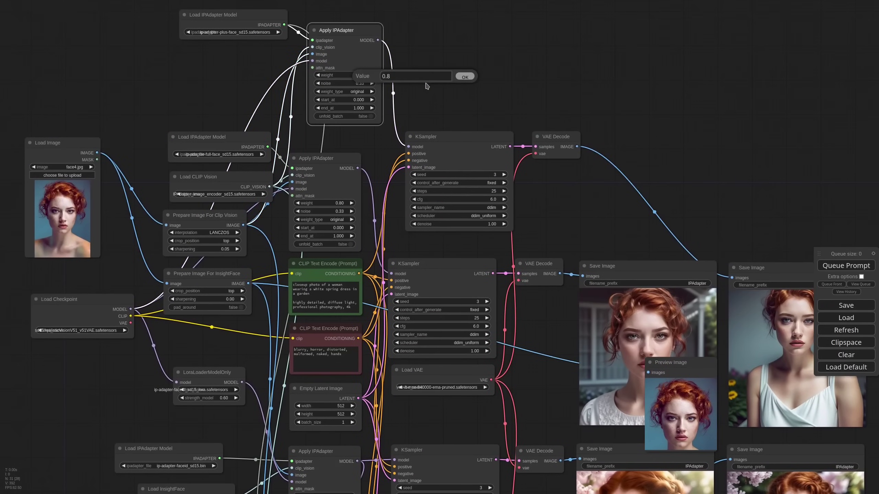
{"action": "key", "text": "BackSpace"}
{"action": "key", "text": "BackSpace"}
{"action": "key", "text": "BackSpace"}
{"action": "type", "text": "0.65"}
{"action": "key", "text": "Return"}
{"action": "scroll", "coordinate": [647, 126], "scroll_direction": "down", "scroll_amount": 3}
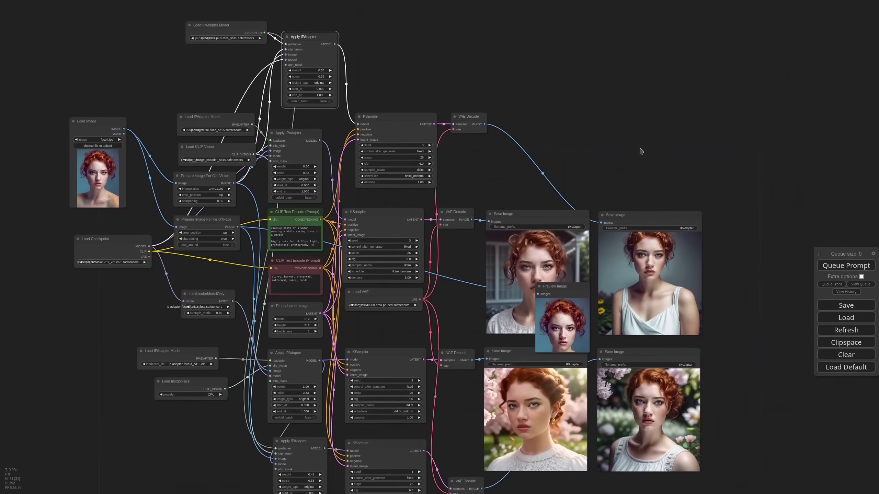
{"action": "left_click", "coordinate": [845, 265]}
- Examine the regenerated plus-face portrait and compare it with the other three results
{"action": "scroll", "coordinate": [686, 306], "scroll_direction": "up", "scroll_amount": 6}
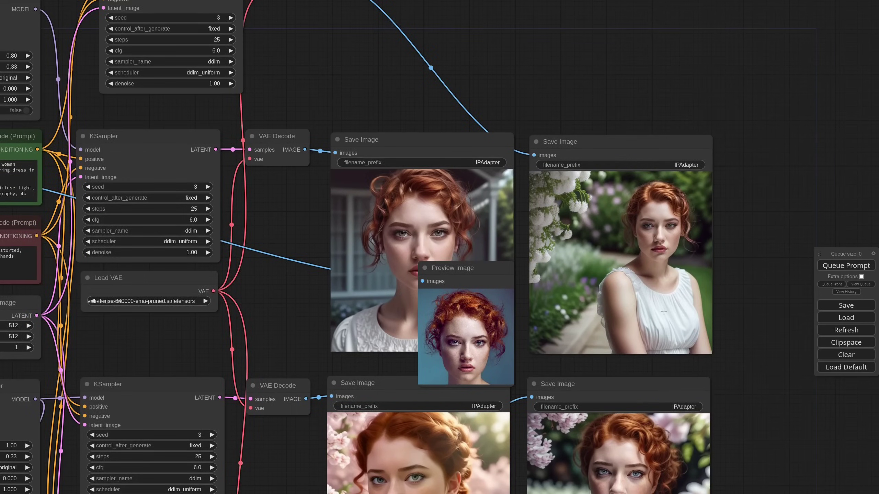
{"action": "scroll", "coordinate": [663, 312], "scroll_direction": "up", "scroll_amount": 2}
{"action": "scroll", "coordinate": [510, 341], "scroll_direction": "down", "scroll_amount": 5}
{"action": "left_click_drag", "start_coordinate": [691, 388], "coordinate": [739, 244]}
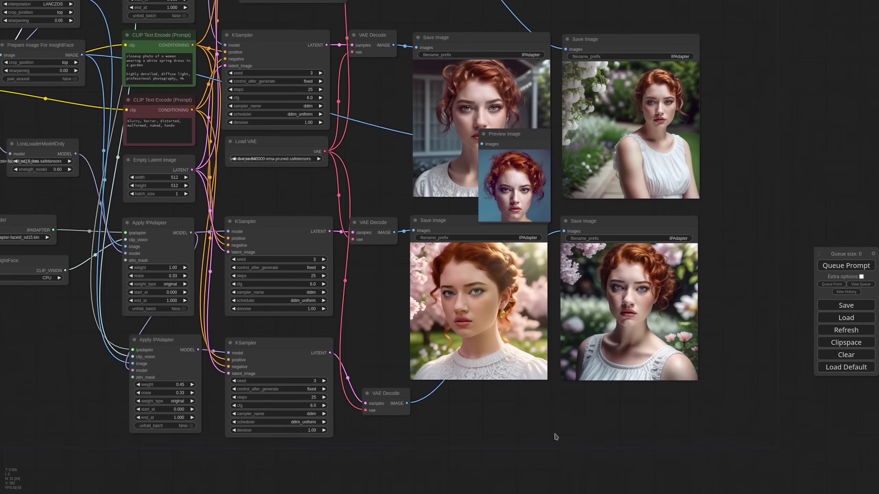
{"action": "left_click_drag", "start_coordinate": [549, 437], "coordinate": [614, 443]}
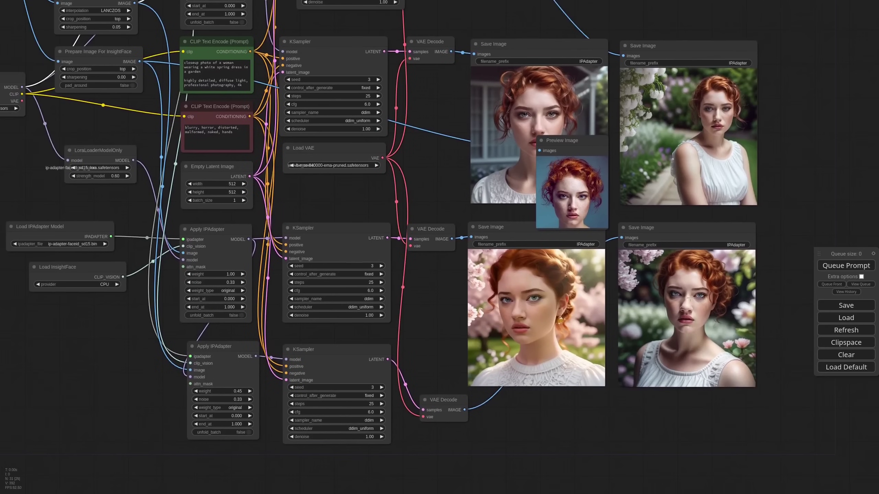
{"action": "left_click", "coordinate": [672, 231]}
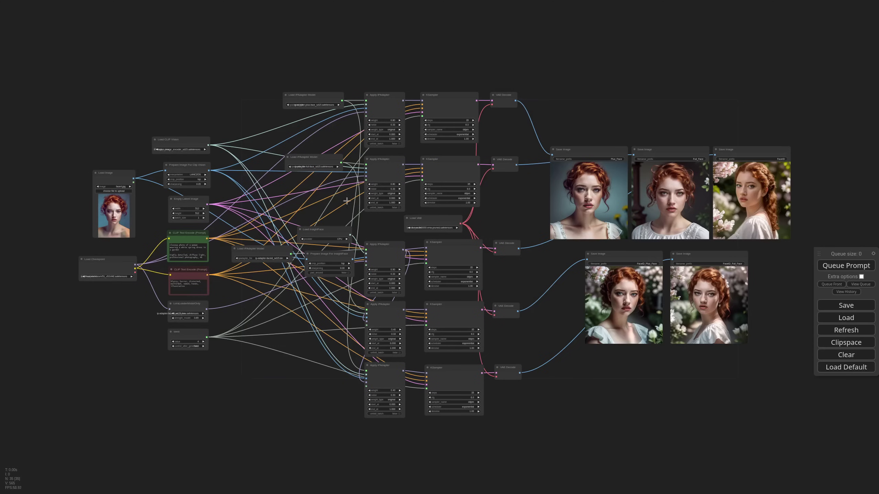
- Place the Load Image node beside the FaceID_Plus_Face Save Image to compare face4.jpg with the five portraits
{"action": "left_click_drag", "start_coordinate": [118, 177], "coordinate": [556, 255]}
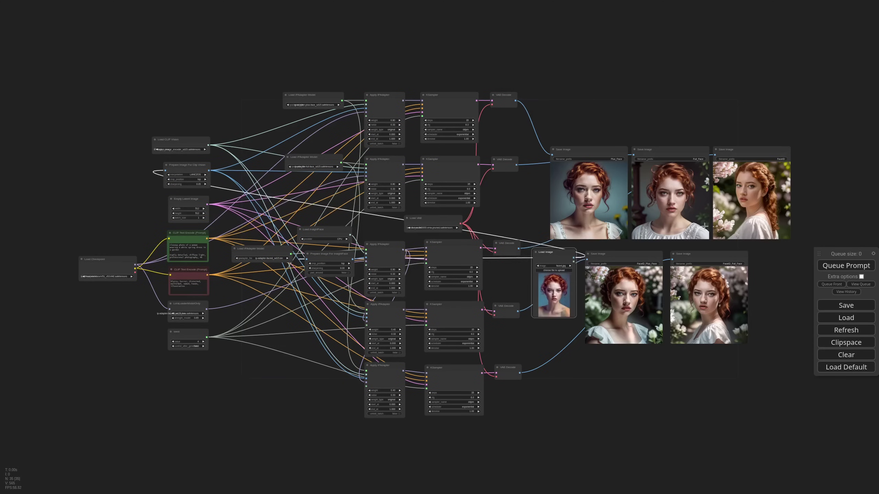
{"action": "scroll", "coordinate": [772, 250], "scroll_direction": "up", "scroll_amount": 6}
{"action": "left_click_drag", "start_coordinate": [776, 272], "coordinate": [720, 279]}
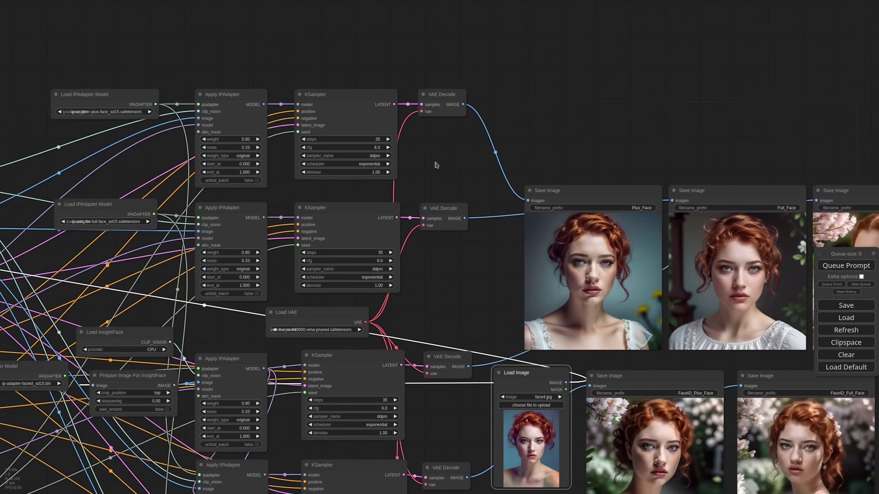
- Examine the plus-face KSampler's settings and its available sampler_name options
{"action": "scroll", "coordinate": [435, 165], "scroll_direction": "up", "scroll_amount": 2}
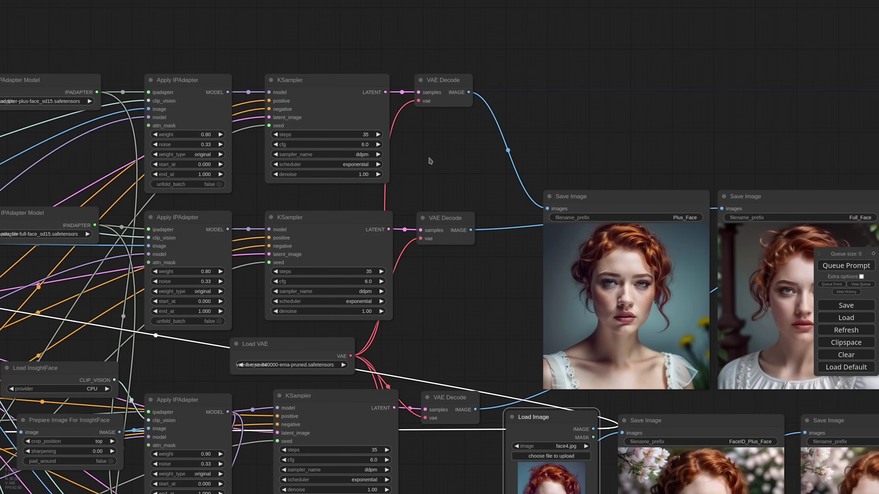
{"action": "scroll", "coordinate": [372, 129], "scroll_direction": "up", "scroll_amount": 4}
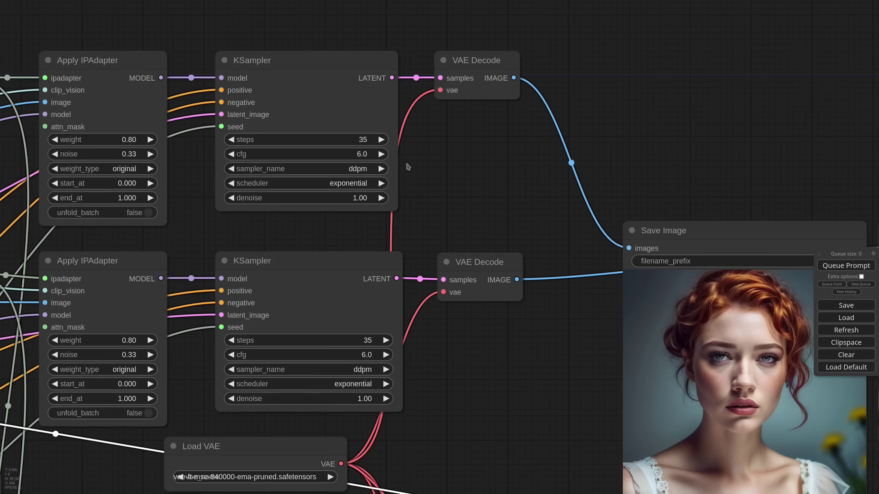
{"action": "left_click", "coordinate": [358, 169]}
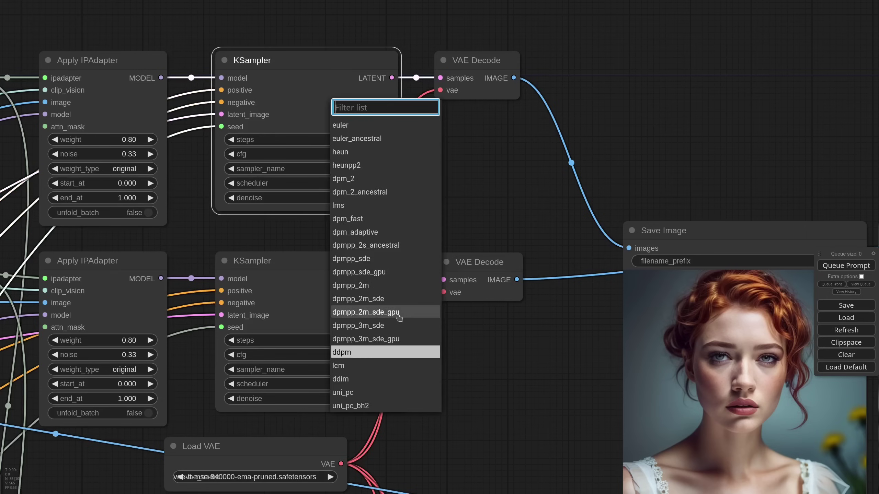
{"action": "left_click", "coordinate": [509, 335]}
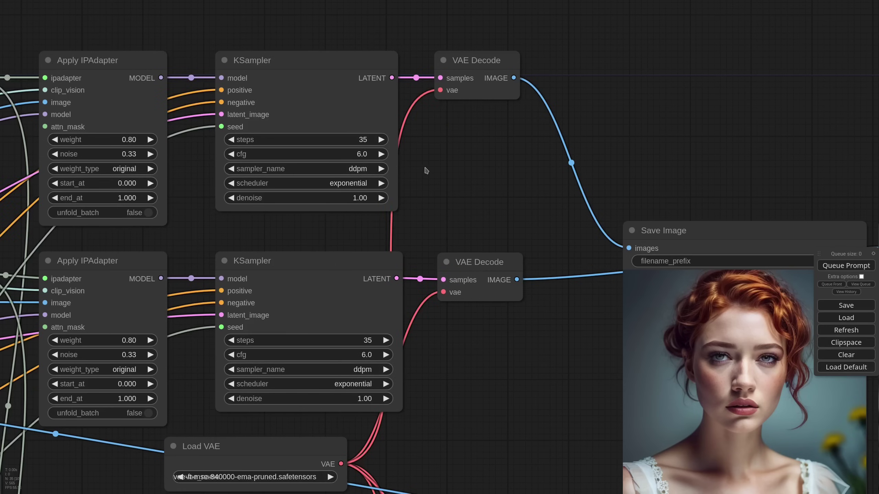
{"action": "scroll", "coordinate": [426, 170], "scroll_direction": "down", "scroll_amount": 6}
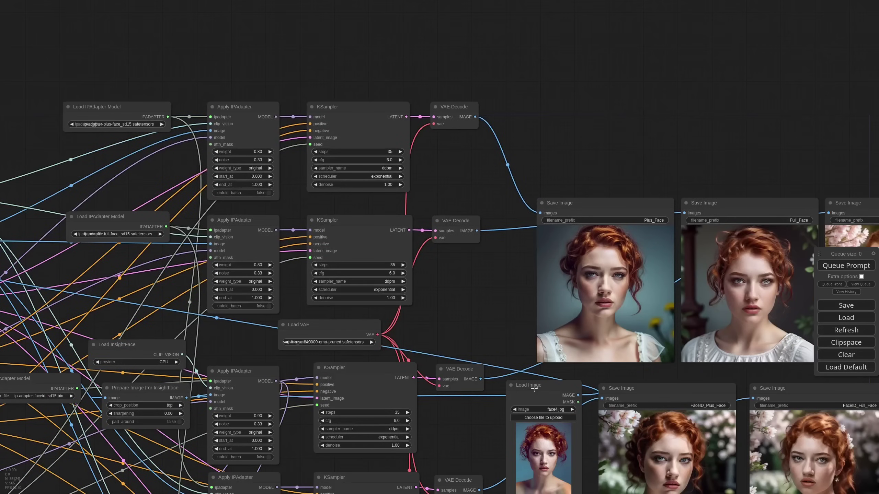
- Return the Load Image node to the start of the workflow and place Load Checkpoint beside the FaceID_Plus_Face Save Image
{"action": "left_click_drag", "start_coordinate": [534, 388], "coordinate": [476, 248]}
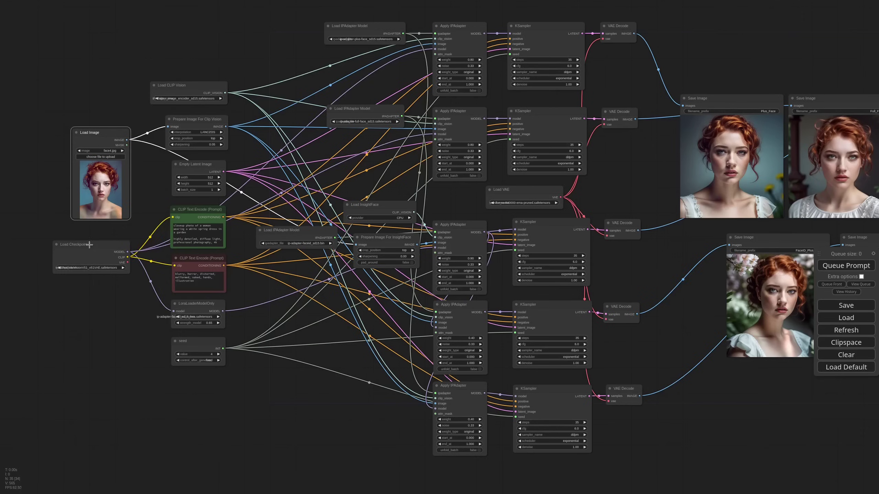
{"action": "scroll", "coordinate": [709, 259], "scroll_direction": "up", "scroll_amount": 5}
{"action": "left_click_drag", "start_coordinate": [88, 244], "coordinate": [390, 298]}
{"action": "left_click", "coordinate": [298, 337]}
{"action": "left_click", "coordinate": [358, 393]}
{"action": "left_click", "coordinate": [296, 337]}
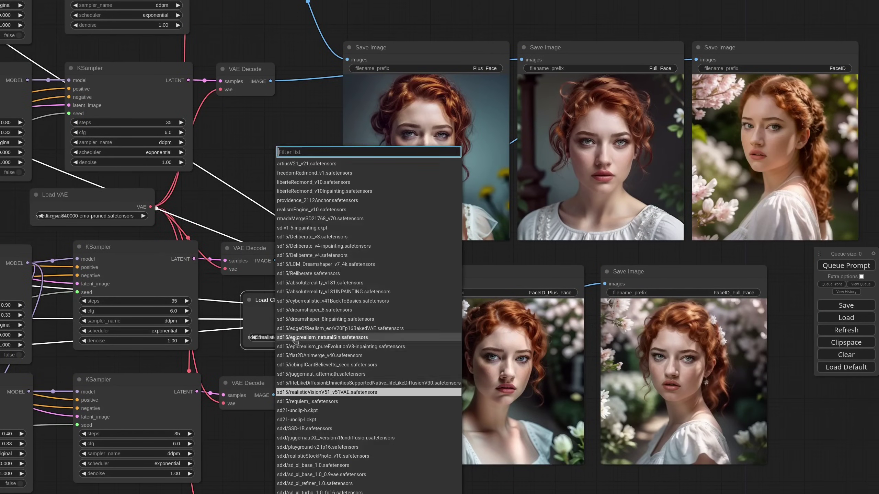
{"action": "left_click", "coordinate": [226, 361]}
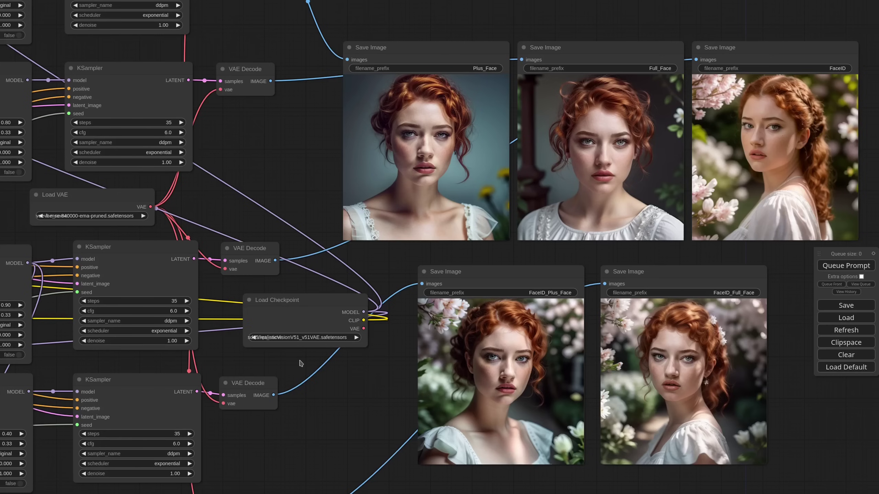
- Switch Load Checkpoint to sd15/dreamshaper_8.safetensors and queue the prompt
{"action": "left_click", "coordinate": [303, 338]}
{"action": "left_click", "coordinate": [328, 313]}
{"action": "left_click", "coordinate": [845, 266]}
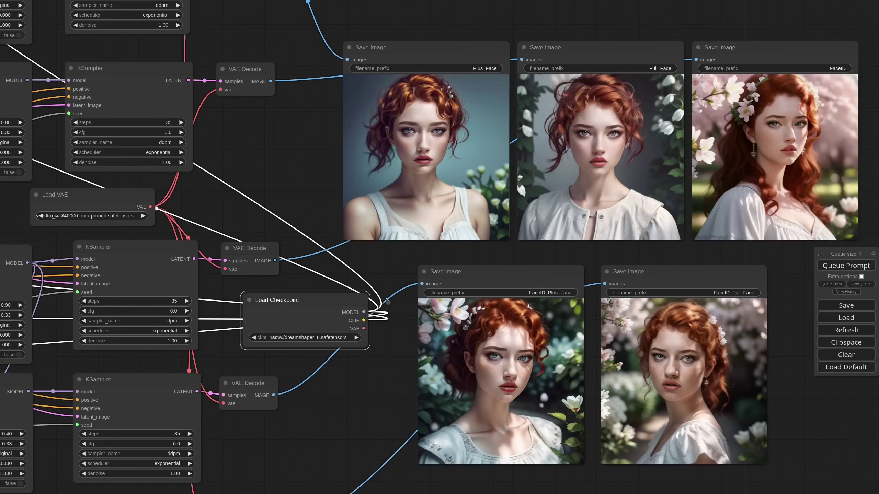
- Switch Load Checkpoint to sd15/lifeLikeDiffusionEthnicitiesSupportedNative_lifeLikeDiffusionV30.safetensors and queue the prompt
{"action": "left_click", "coordinate": [305, 337]}
{"action": "left_click", "coordinate": [295, 338]}
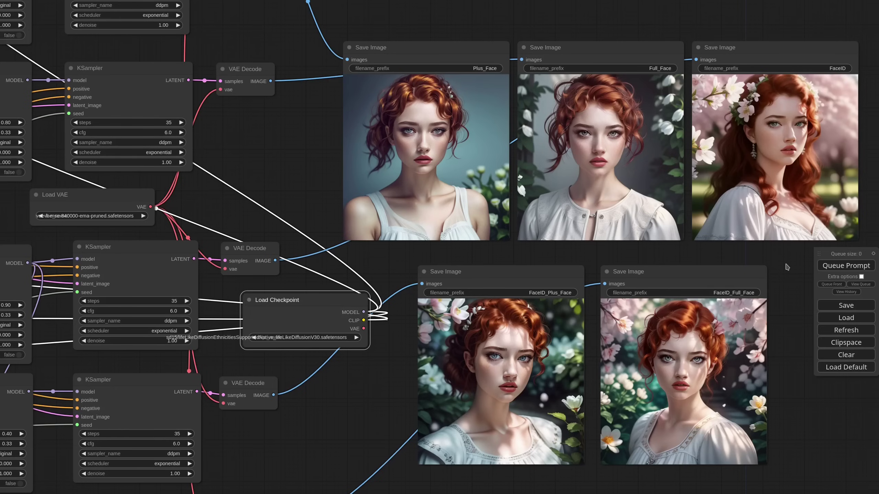
{"action": "left_click", "coordinate": [841, 269]}
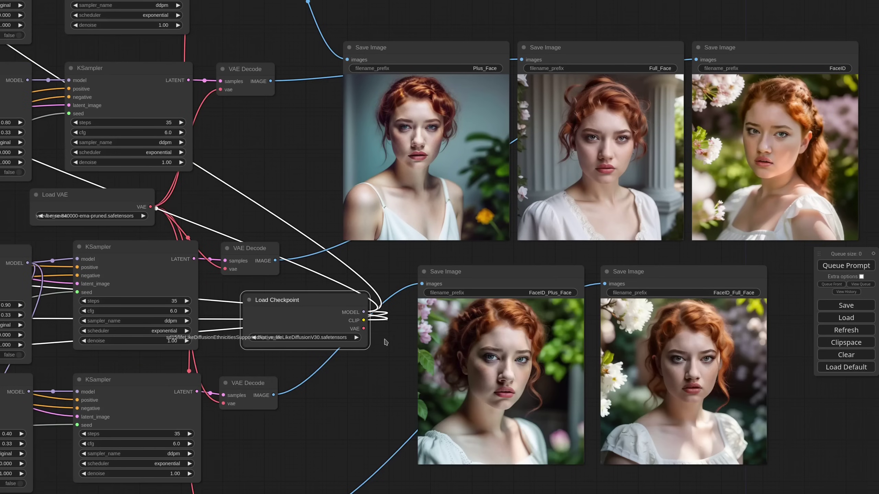
- Switch Load Checkpoint to sd15/icbinpICantBelieveIts_seco.safetensors and queue the prompt
{"action": "left_click", "coordinate": [314, 337]}
{"action": "type", "text": "icb"}
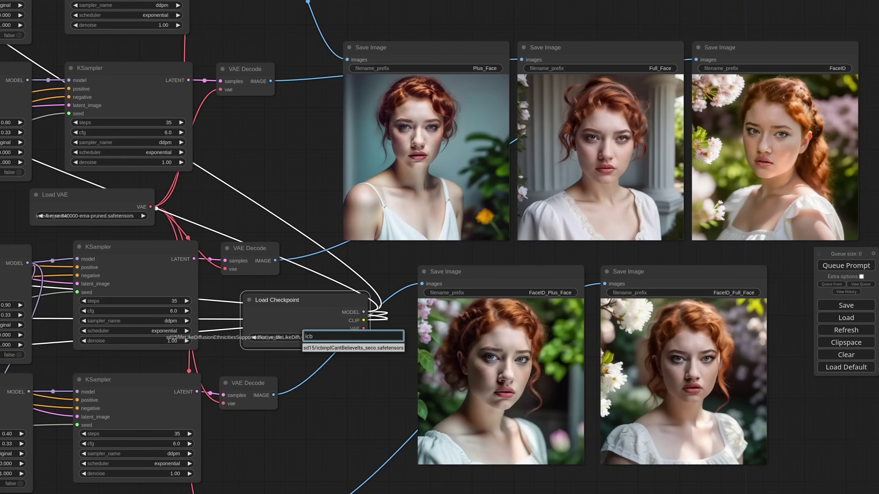
{"action": "key", "text": "Return"}
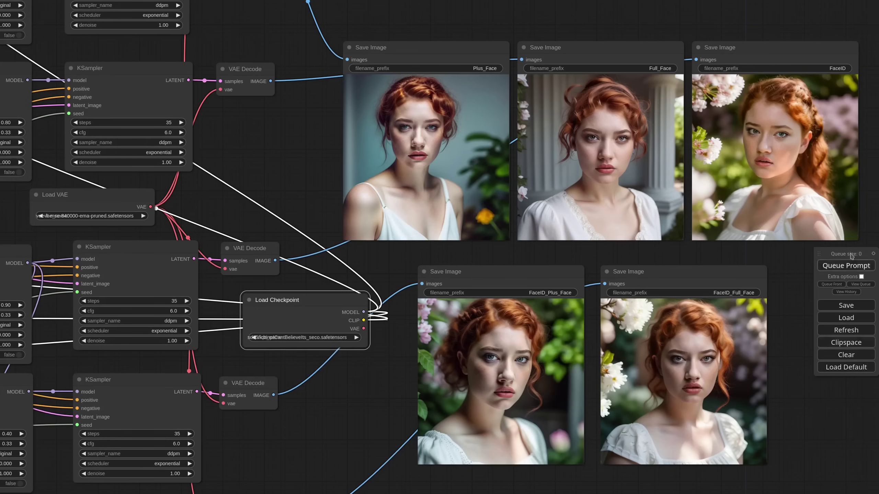
{"action": "left_click", "coordinate": [845, 265]}
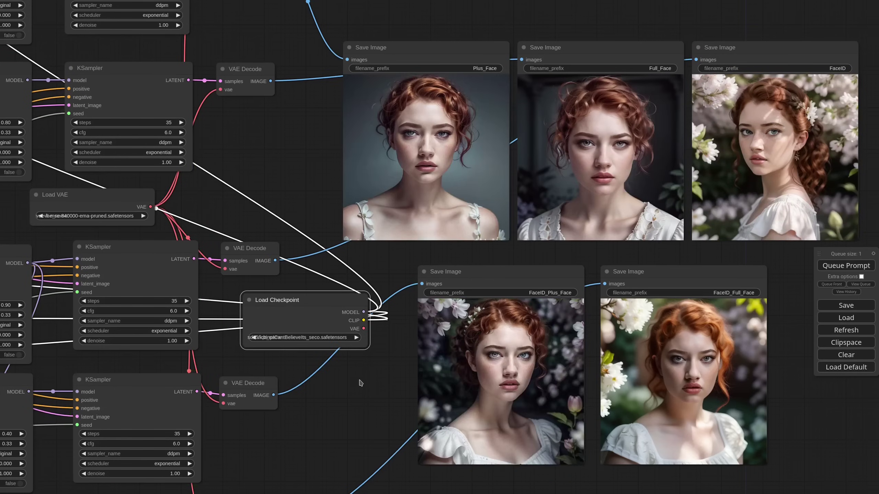
- Return the Load Checkpoint node to the start of the workflow
{"action": "scroll", "coordinate": [361, 382], "scroll_direction": "down", "scroll_amount": 7}
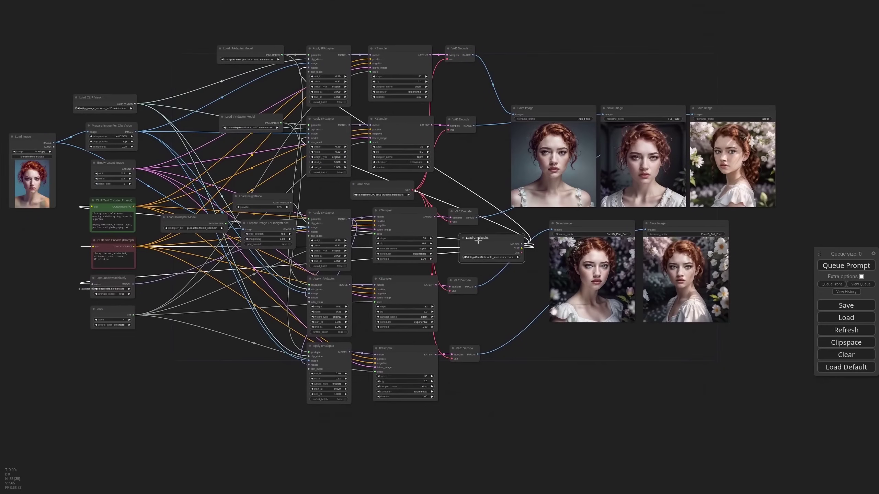
{"action": "left_click_drag", "start_coordinate": [478, 241], "coordinate": [13, 246]}
{"action": "left_click_drag", "start_coordinate": [615, 97], "coordinate": [528, 89]}
- Compare the Plus_Face, Full_Face, FaceID and chained FaceID portraits from the icbinp checkpoint, and check the text prompts
{"action": "scroll", "coordinate": [538, 129], "scroll_direction": "up", "scroll_amount": 6}
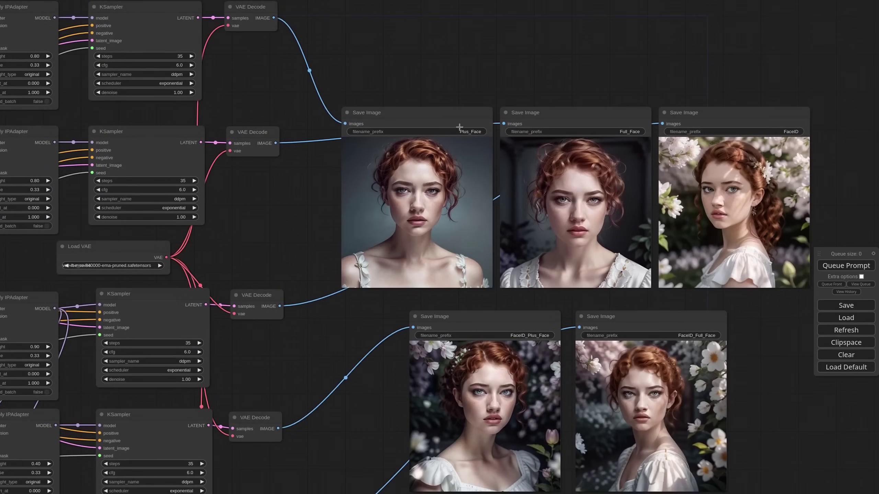
{"action": "left_click", "coordinate": [439, 117]}
{"action": "left_click", "coordinate": [540, 118]}
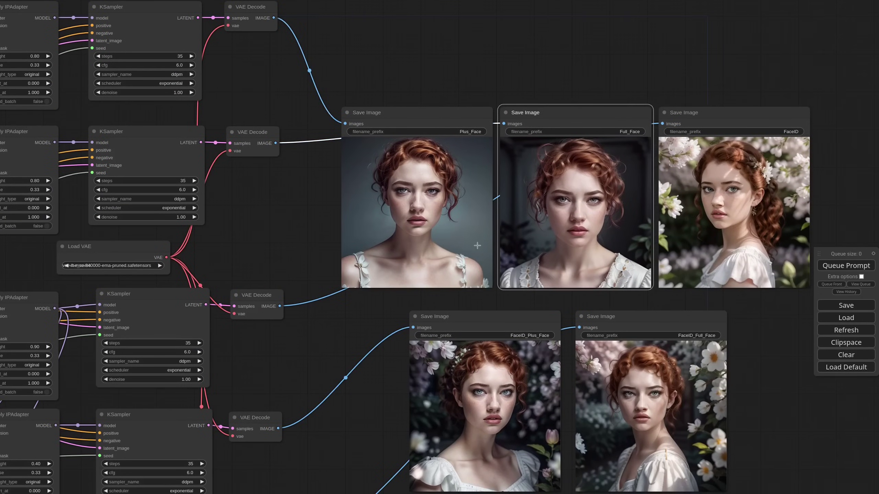
{"action": "scroll", "coordinate": [539, 187], "scroll_direction": "down", "scroll_amount": 5}
{"action": "scroll", "coordinate": [82, 266], "scroll_direction": "up", "scroll_amount": 8}
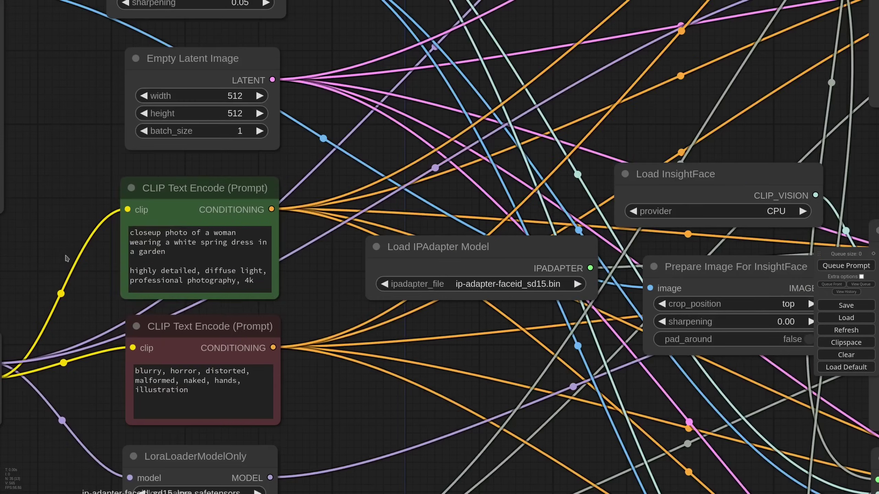
{"action": "left_click", "coordinate": [155, 251]}
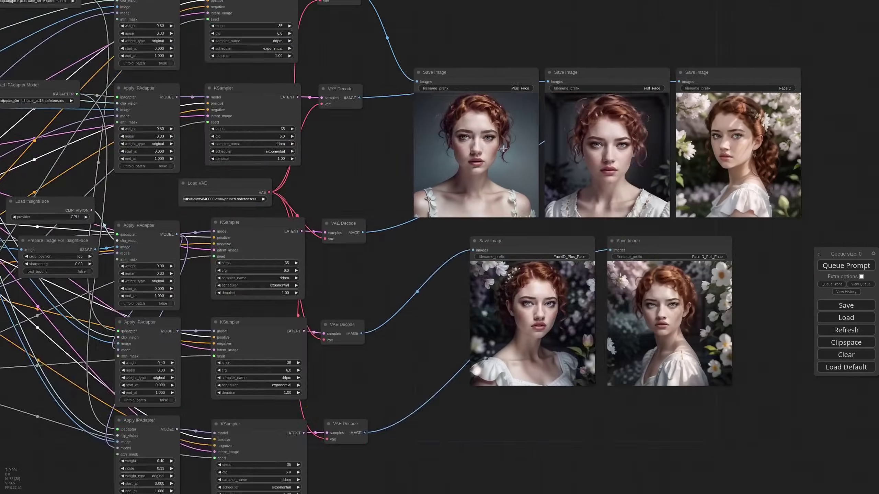
{"action": "scroll", "coordinate": [623, 138], "scroll_direction": "up", "scroll_amount": 3}
{"action": "left_click", "coordinate": [628, 76]}
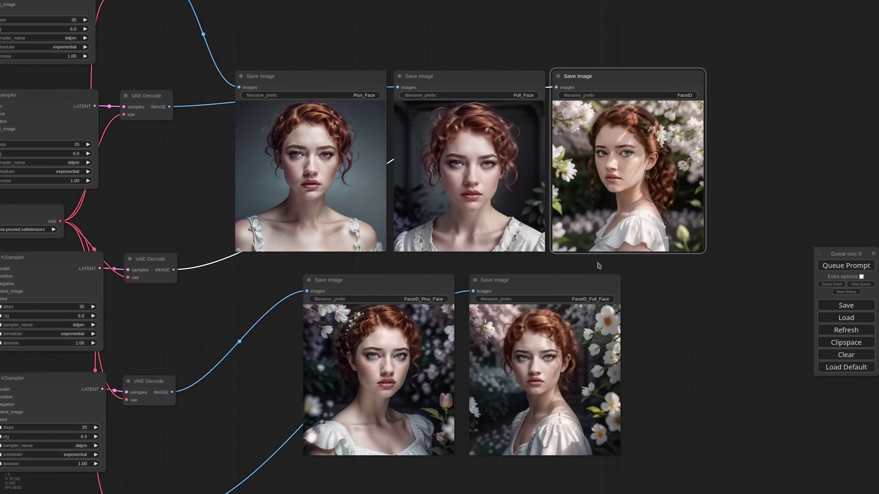
{"action": "left_click_drag", "start_coordinate": [273, 402], "coordinate": [348, 323]}
{"action": "scroll", "coordinate": [555, 390], "scroll_direction": "up", "scroll_amount": 2}
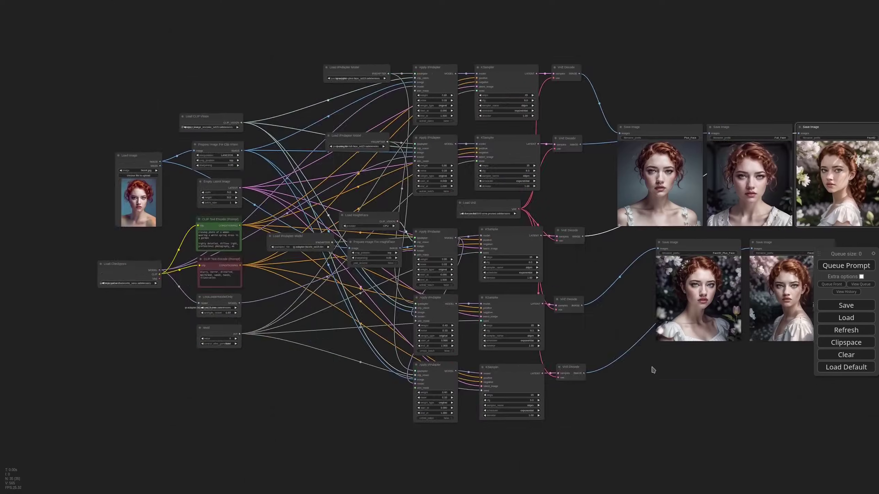
{"action": "left_click_drag", "start_coordinate": [651, 369], "coordinate": [509, 369]}
{"action": "scroll", "coordinate": [606, 341], "scroll_direction": "up", "scroll_amount": 7}
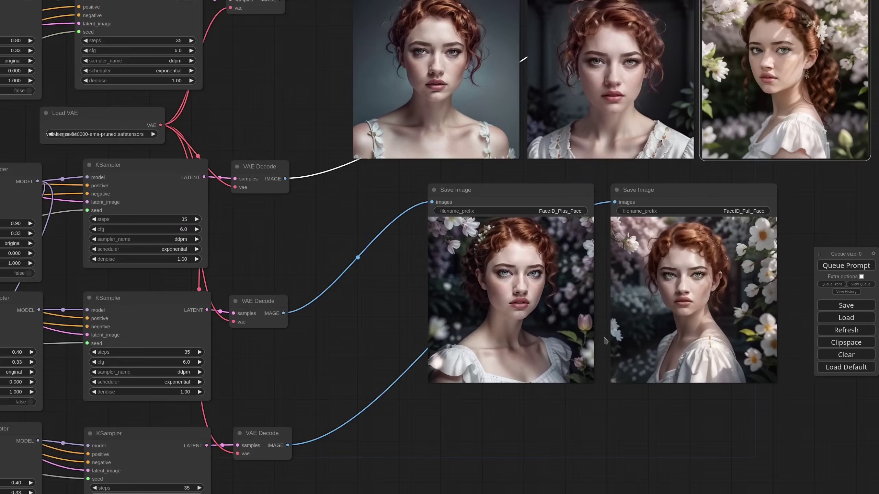
- Insert a RescaleCFG node between LoraLoaderModelOnly and the FaceID Apply IPAdapter, and regenerate the FaceID portraits
{"action": "scroll", "coordinate": [398, 330], "scroll_direction": "down", "scroll_amount": 3}
{"action": "left_click_drag", "start_coordinate": [397, 329], "coordinate": [562, 265]}
{"action": "left_click_drag", "start_coordinate": [57, 249], "coordinate": [333, 294]}
{"action": "double_click", "coordinate": [343, 301]}
{"action": "type", "text": "cfg"}
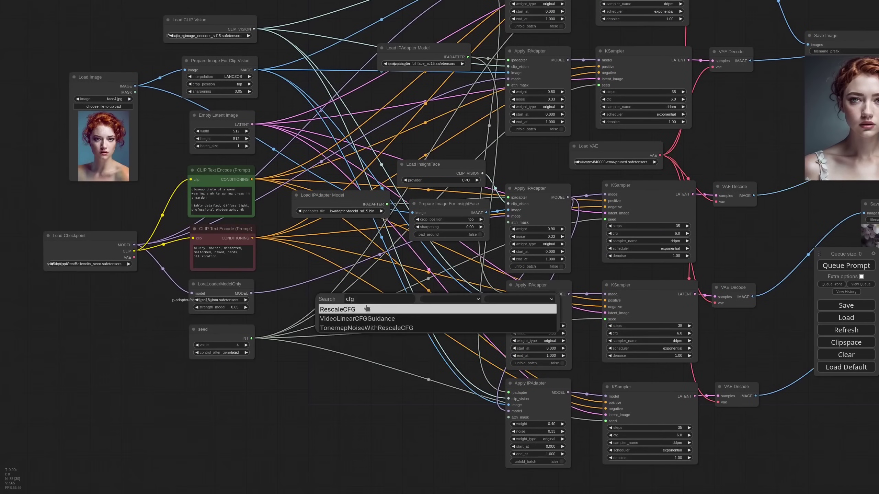
{"action": "left_click", "coordinate": [352, 310]}
{"action": "left_click_drag", "start_coordinate": [506, 216], "coordinate": [318, 299]}
{"action": "left_click_drag", "start_coordinate": [378, 299], "coordinate": [508, 216]}
{"action": "scroll", "coordinate": [422, 327], "scroll_direction": "down", "scroll_amount": 5}
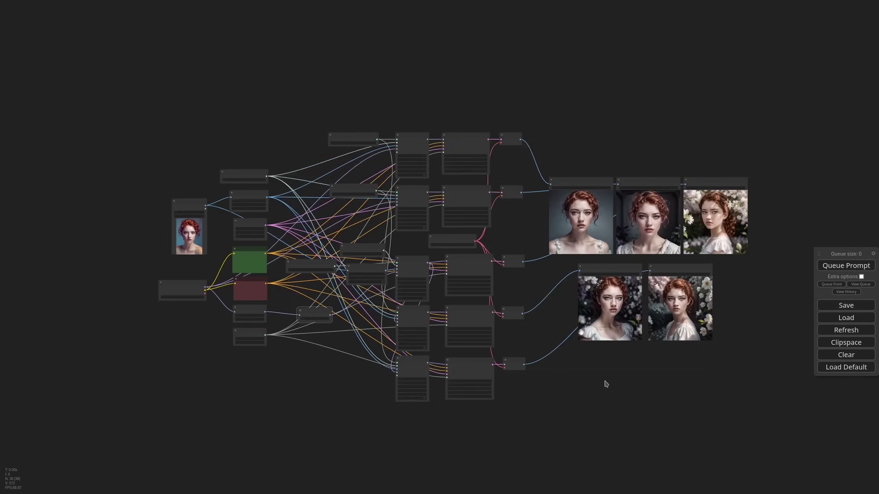
{"action": "scroll", "coordinate": [531, 349], "scroll_direction": "up", "scroll_amount": 6}
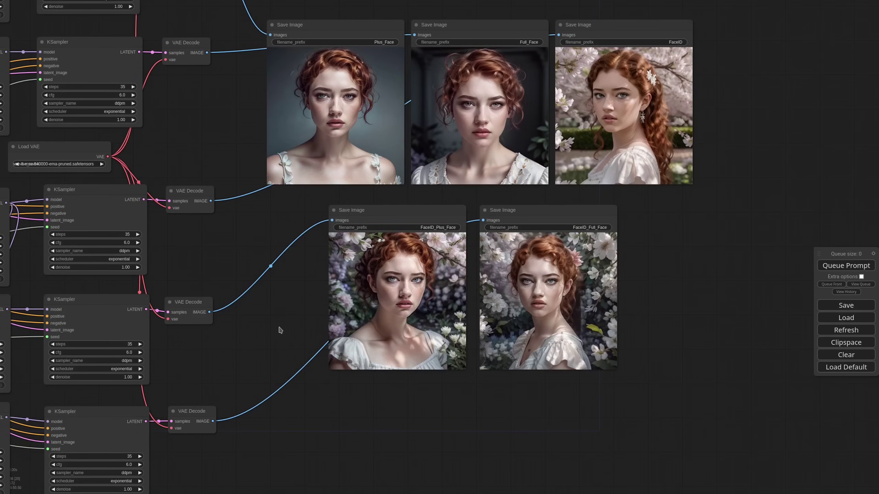
{"action": "left_click_drag", "start_coordinate": [280, 330], "coordinate": [397, 334]}
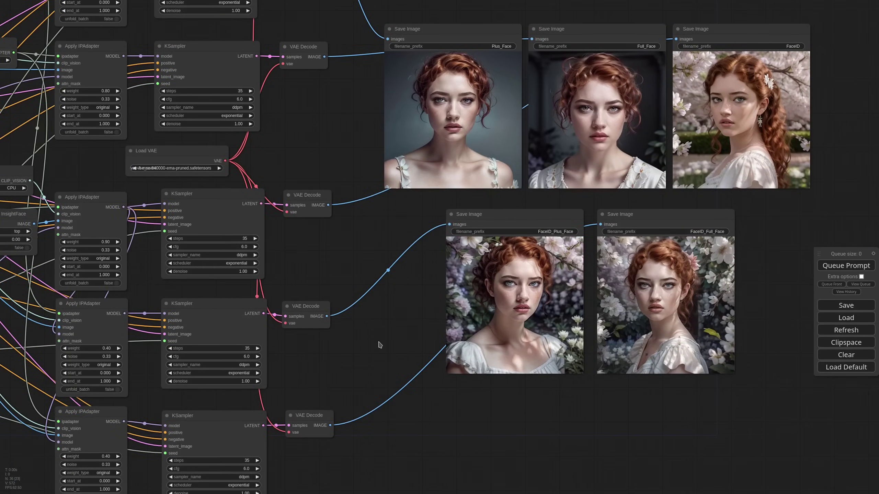
- Place Load Image beside the FaceID_Plus_Face Save Image and load the cyan-haired anime girl image ending in face-1572967.jpg
{"action": "scroll", "coordinate": [380, 344], "scroll_direction": "down", "scroll_amount": 5}
{"action": "left_click_drag", "start_coordinate": [324, 200], "coordinate": [476, 212]}
{"action": "left_click_drag", "start_coordinate": [62, 189], "coordinate": [537, 282]}
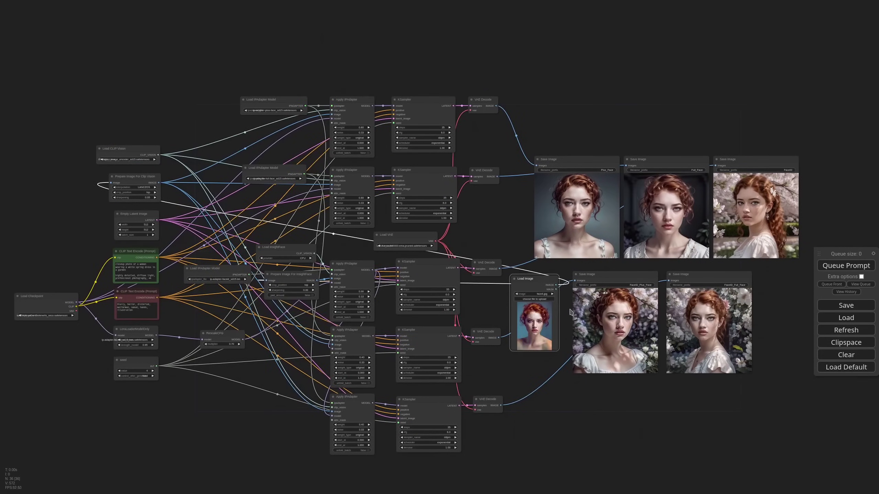
{"action": "scroll", "coordinate": [570, 313], "scroll_direction": "up", "scroll_amount": 8}
{"action": "left_click", "coordinate": [495, 276]}
{"action": "left_click", "coordinate": [498, 281]}
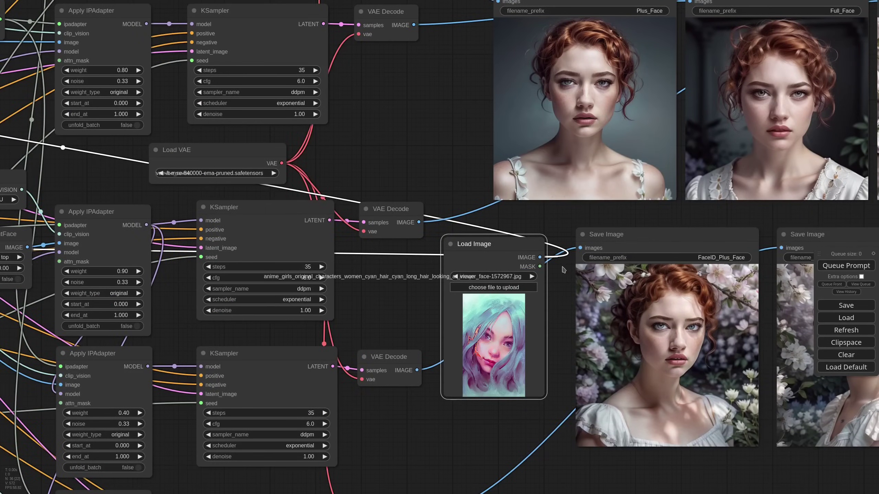
- Switch Load Checkpoint to sd15/dreamshaper_8.safetensors and run the workflow on the anime reference
{"action": "scroll", "coordinate": [563, 269], "scroll_direction": "down", "scroll_amount": 4}
{"action": "left_click_drag", "start_coordinate": [543, 269], "coordinate": [855, 280]}
{"action": "scroll", "coordinate": [88, 336], "scroll_direction": "up", "scroll_amount": 9}
{"action": "left_click", "coordinate": [87, 303]}
{"action": "type", "text": "dre"}
{"action": "left_click", "coordinate": [108, 328]}
{"action": "scroll", "coordinate": [99, 157], "scroll_direction": "down", "scroll_amount": 9}
{"action": "left_click_drag", "start_coordinate": [868, 395], "coordinate": [657, 410]}
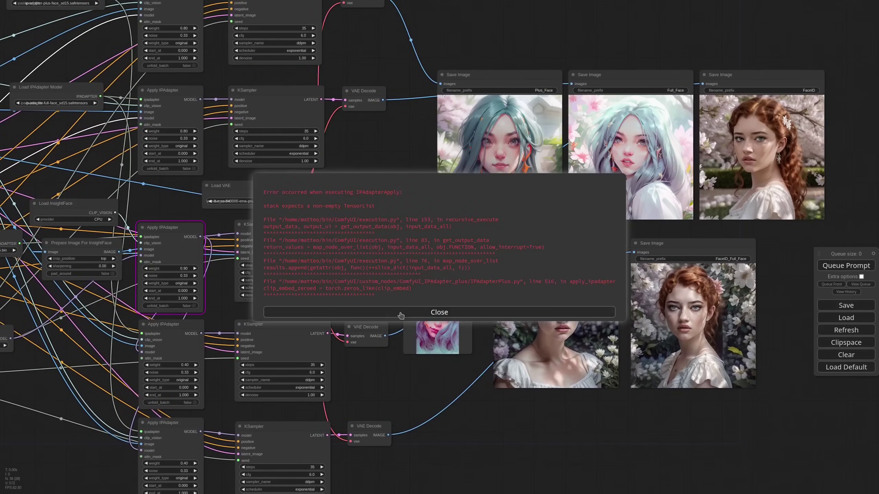
- Bypass the Prepare Image For InsightFace node, queue the prompt again and compare the portraits with the anime reference
{"action": "left_click", "coordinate": [400, 313]}
{"action": "scroll", "coordinate": [381, 312], "scroll_direction": "down", "scroll_amount": 3}
{"action": "scroll", "coordinate": [353, 310], "scroll_direction": "up", "scroll_amount": 4}
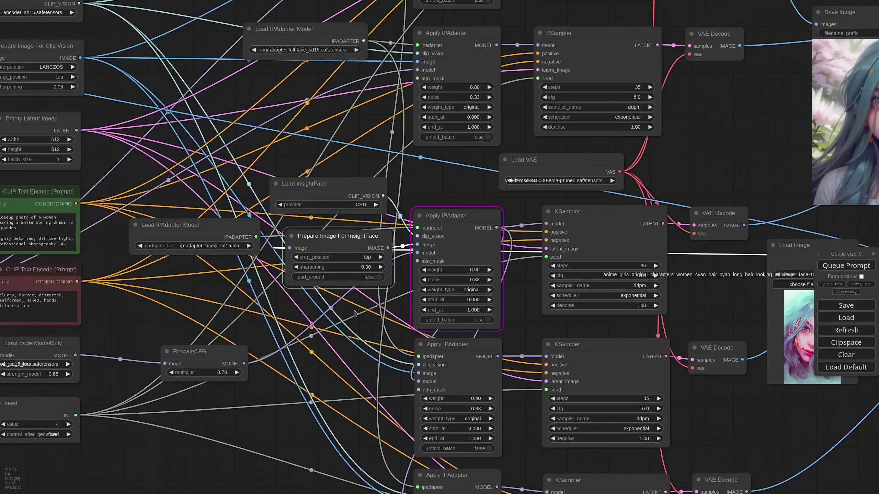
{"action": "key", "text": "ctrl+b"}
{"action": "left_click_drag", "start_coordinate": [718, 294], "coordinate": [380, 251]}
{"action": "left_click", "coordinate": [855, 269]}
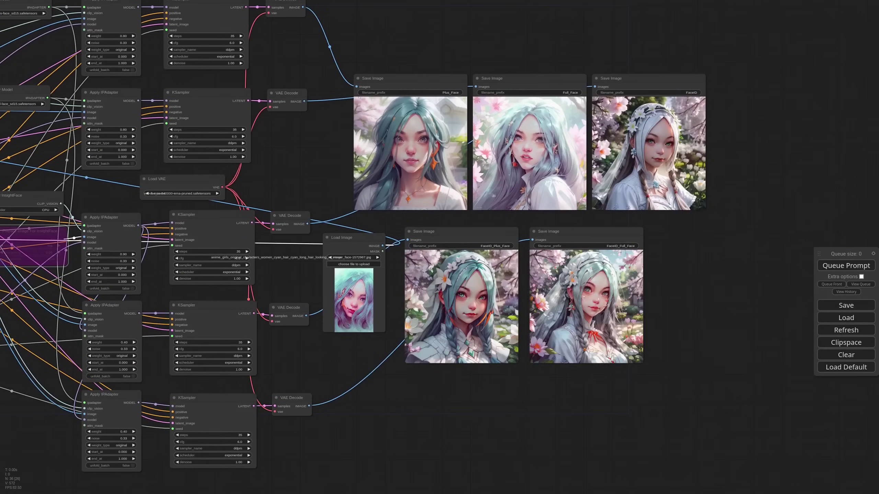
{"action": "scroll", "coordinate": [477, 353], "scroll_direction": "up", "scroll_amount": 8}
{"action": "left_click_drag", "start_coordinate": [494, 473], "coordinate": [536, 440]}
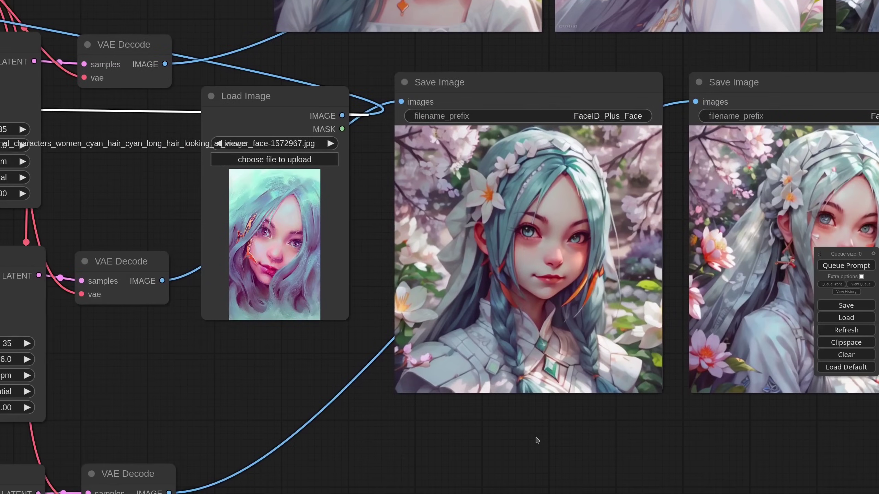
{"action": "left_click_drag", "start_coordinate": [455, 445], "coordinate": [476, 443]}
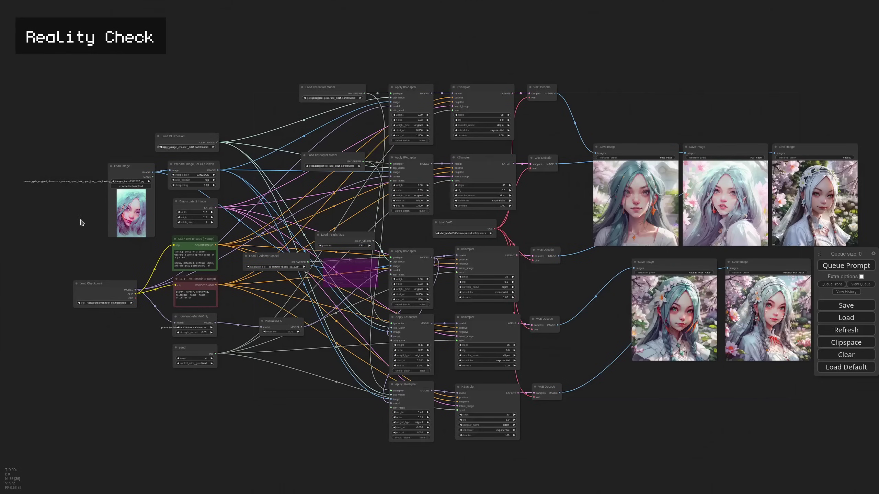
- Load the Unsplash photo of the smiling man in a white T-shirt as the reference image
{"action": "scroll", "coordinate": [82, 222], "scroll_direction": "up", "scroll_amount": 12}
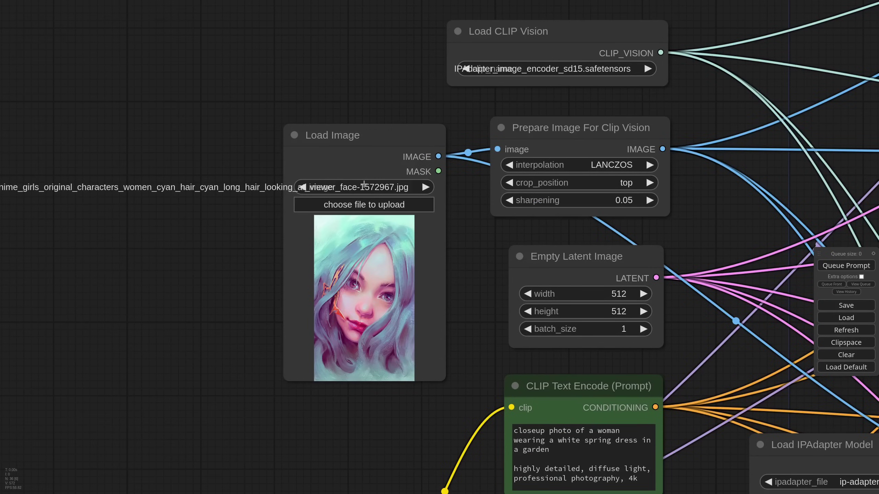
{"action": "left_click", "coordinate": [364, 184]}
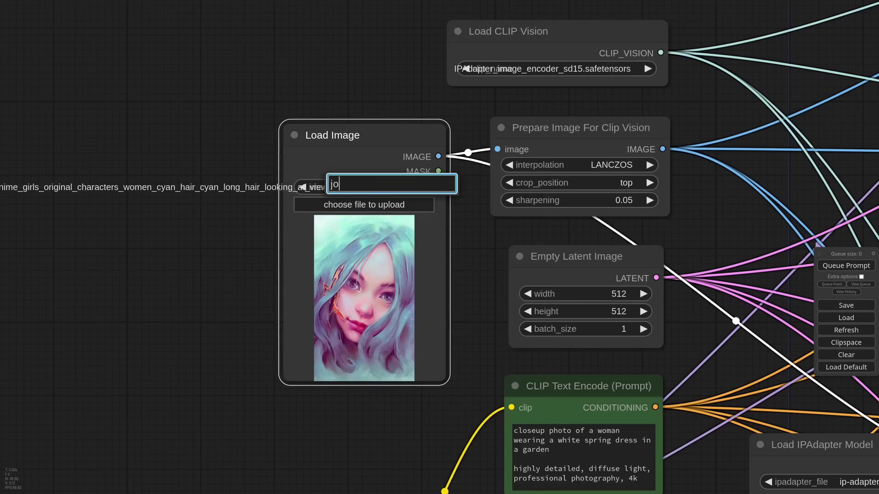
{"action": "key", "text": "Escape"}
{"action": "left_click", "coordinate": [354, 187]}
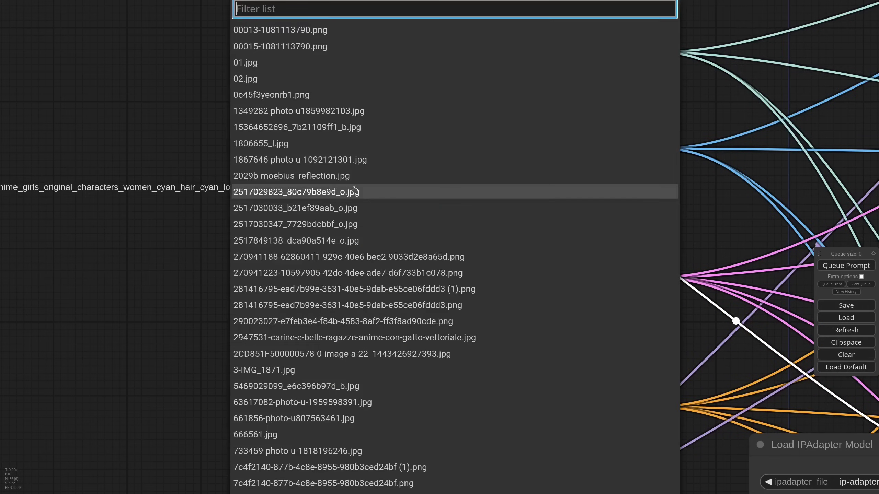
{"action": "key", "text": "Escape"}
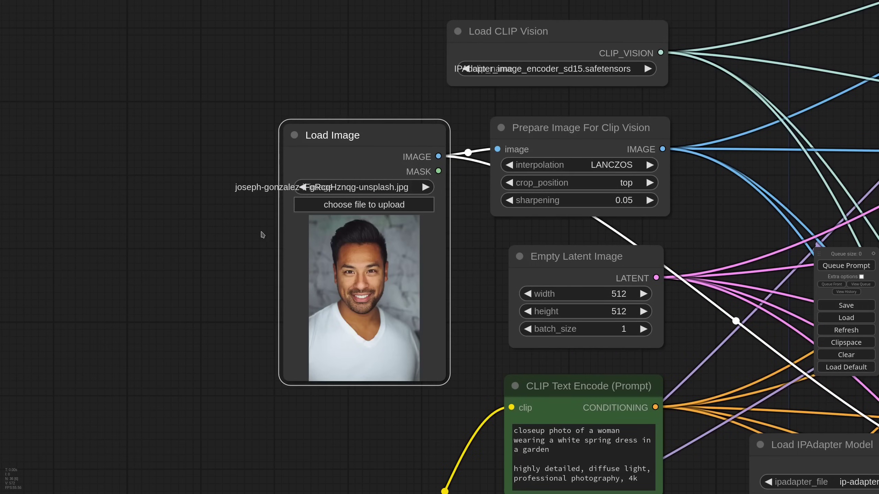
- Set Load Checkpoint to sd15/lifeLikeDiffusionEthnicitiesSupportedNative_lifeLikeDiffusionV30.safetensors for the man's portrait
{"action": "scroll", "coordinate": [263, 235], "scroll_direction": "down", "scroll_amount": 5}
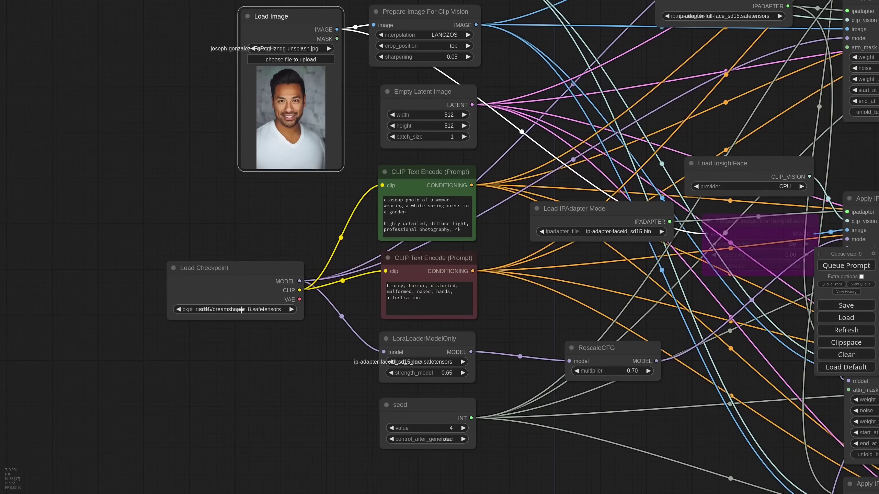
{"action": "left_click", "coordinate": [241, 310]}
{"action": "type", "text": "life"}
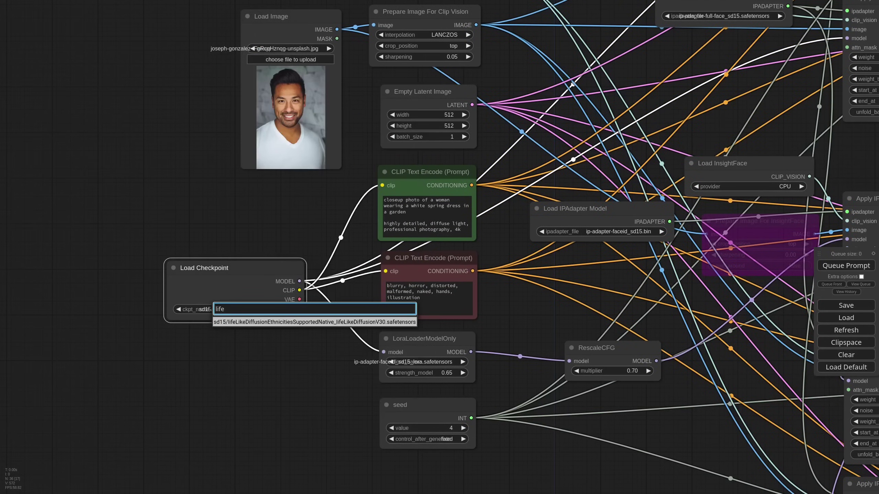
{"action": "key", "text": "Return"}
- Insert a previewed Image Crop after Load Image with width and height 328, position top-center, x_offset -29, y_offset 135, and queue the prompt
{"action": "left_click_drag", "start_coordinate": [356, 129], "coordinate": [348, 222]}
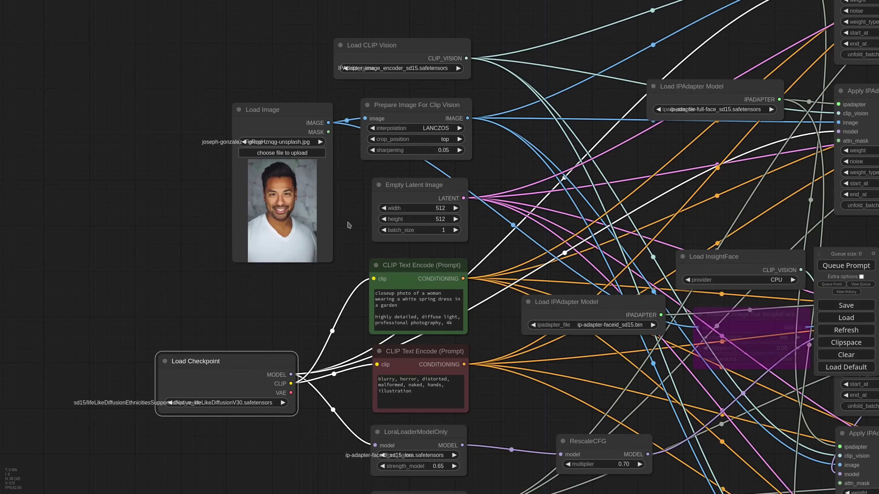
{"action": "scroll", "coordinate": [348, 224], "scroll_direction": "down", "scroll_amount": 1}
{"action": "mouse_move", "coordinate": [323, 180]}
{"action": "left_mouse_down"}
{"action": "mouse_move", "coordinate": [210, 172]}
{"action": "mouse_move", "coordinate": [313, 183]}
{"action": "left_mouse_up"}
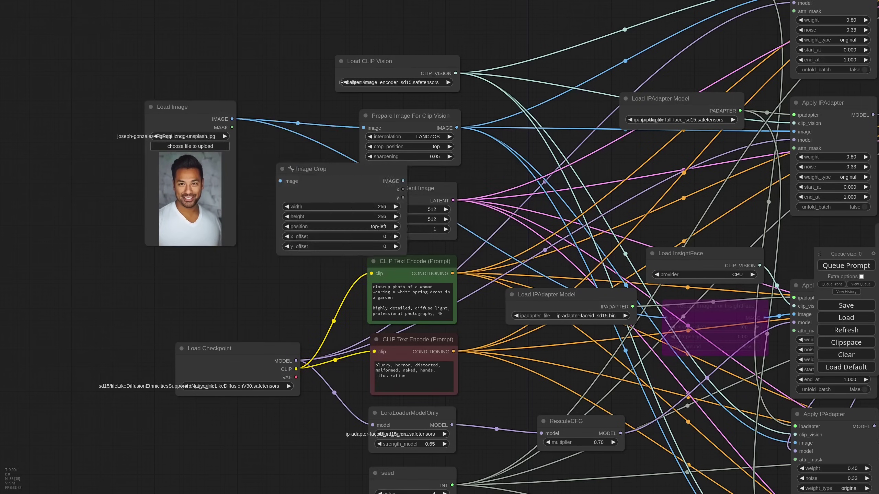
{"action": "left_click_drag", "start_coordinate": [273, 206], "coordinate": [313, 185]}
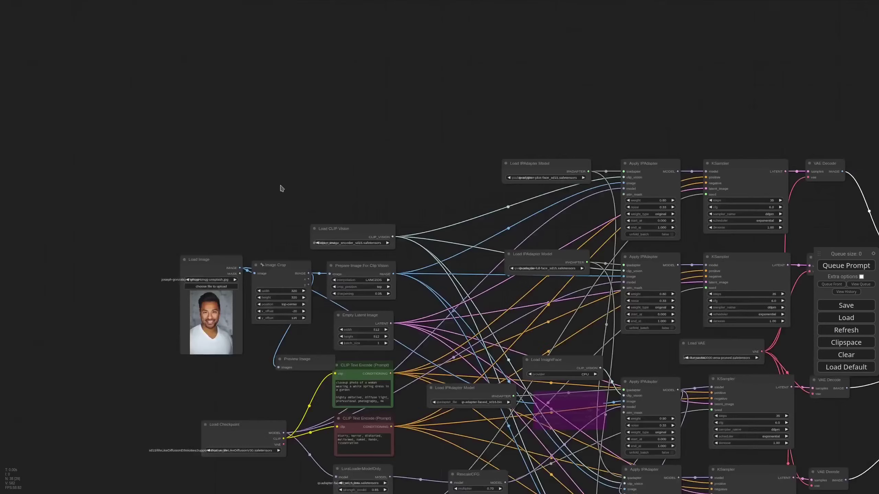
{"action": "scroll", "coordinate": [280, 190], "scroll_direction": "up", "scroll_amount": 5}
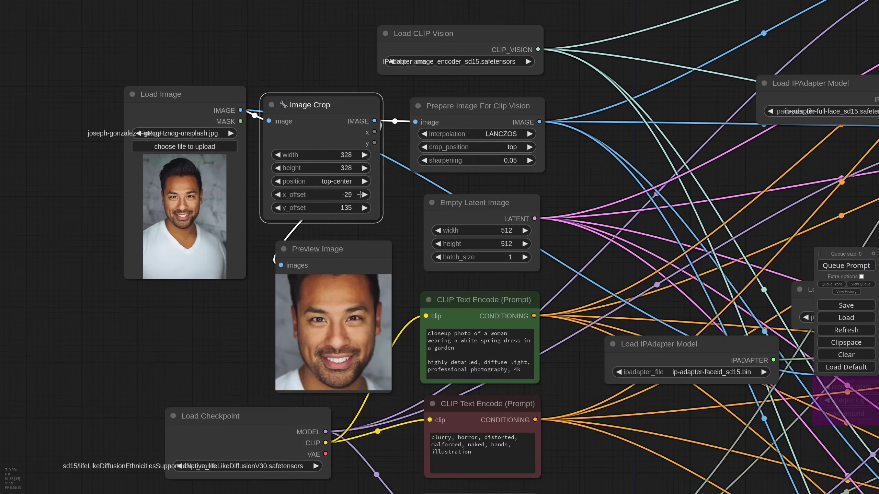
{"action": "left_click", "coordinate": [845, 266]}
{"action": "scroll", "coordinate": [433, 247], "scroll_direction": "up", "scroll_amount": 6}
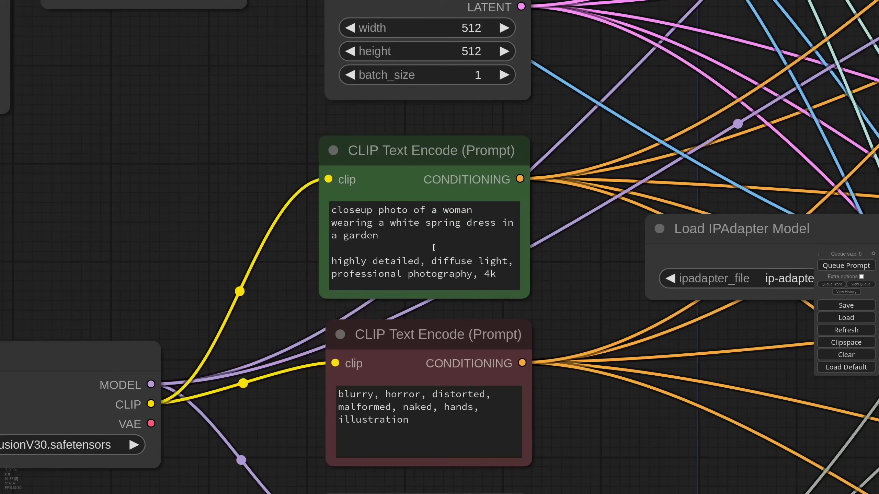
- Change the positive prompt's clothing description to wearing a funny Christmas sweater
{"action": "left_click", "coordinate": [454, 210]}
{"action": "key", "text": "BackSpace"}
{"action": "key", "text": "BackSpace"}
{"action": "left_click", "coordinate": [344, 223]}
{"action": "type", "text": "funny Christmas sweater"}
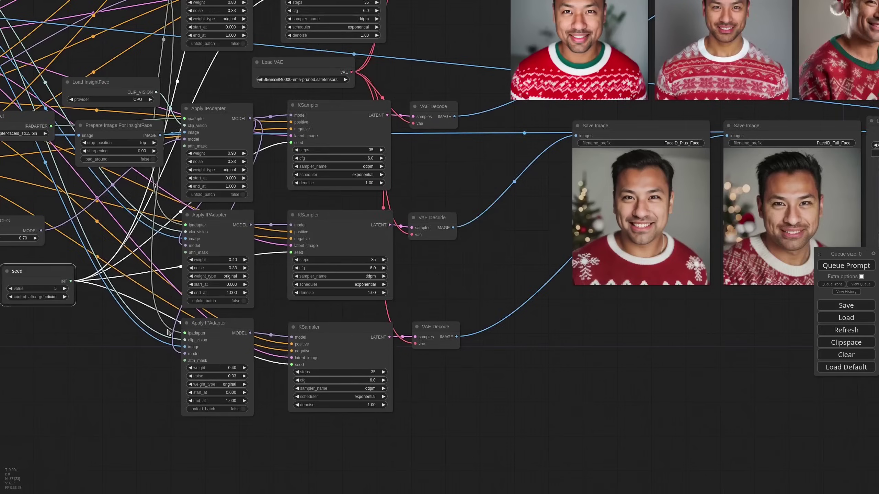
- Set the seed to 6 and queue the prompt again to regenerate the Christmas sweater portraits
{"action": "left_click_drag", "start_coordinate": [517, 176], "coordinate": [682, 202]}
{"action": "scroll", "coordinate": [408, 393], "scroll_direction": "up", "scroll_amount": 3}
{"action": "double_click", "coordinate": [409, 392]}
{"action": "double_click", "coordinate": [337, 108]}
{"action": "scroll", "coordinate": [308, 181], "scroll_direction": "down", "scroll_amount": 5}
{"action": "left_click_drag", "start_coordinate": [139, 163], "coordinate": [331, 244]}
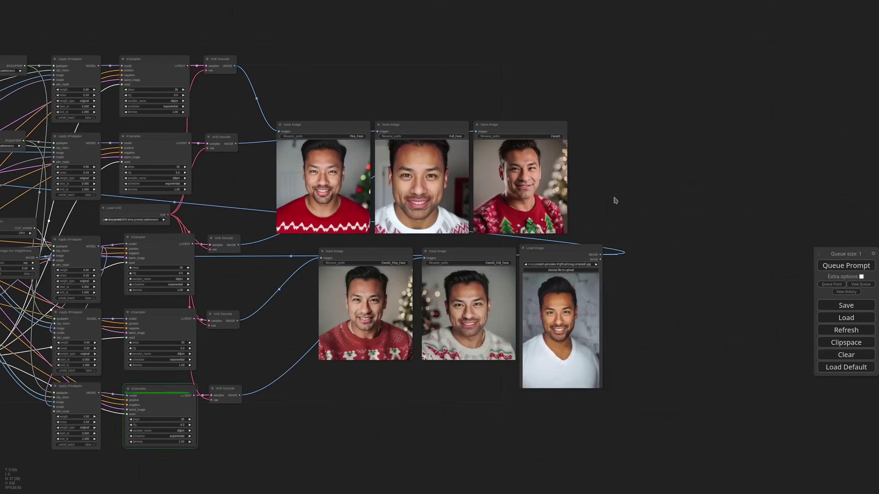
- Move the Load Image node beside the FaceID_Full_Face result and compare the portraits with the reference photo
{"action": "left_click", "coordinate": [565, 240]}
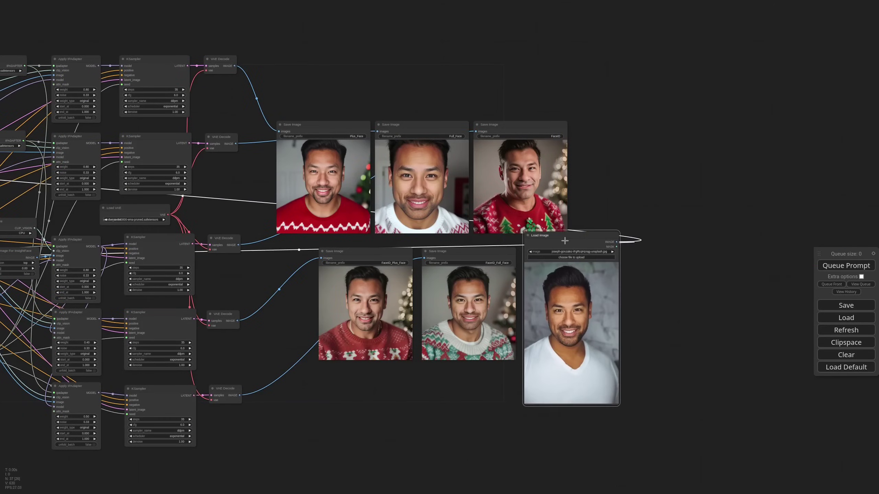
{"action": "left_click_drag", "start_coordinate": [565, 240], "coordinate": [566, 236]}
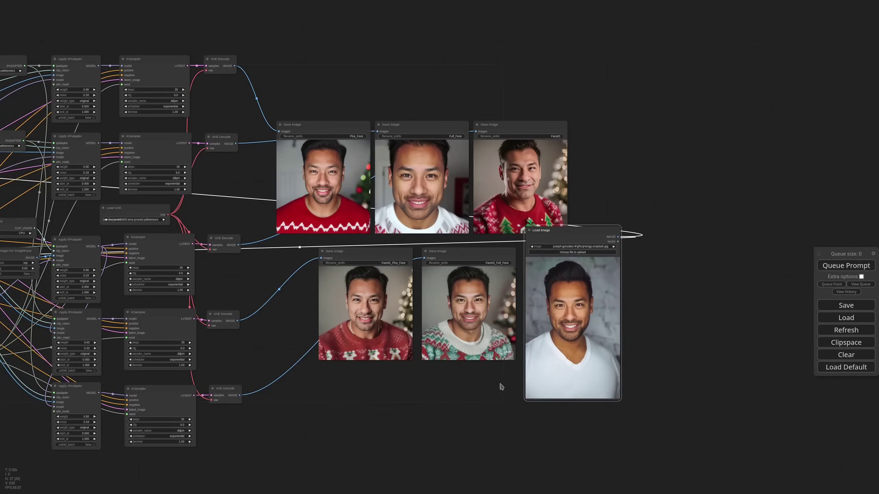
{"action": "left_click_drag", "start_coordinate": [491, 387], "coordinate": [404, 380]}
{"action": "scroll", "coordinate": [405, 395], "scroll_direction": "up", "scroll_amount": 2}
{"action": "scroll", "coordinate": [406, 396], "scroll_direction": "up", "scroll_amount": 2}
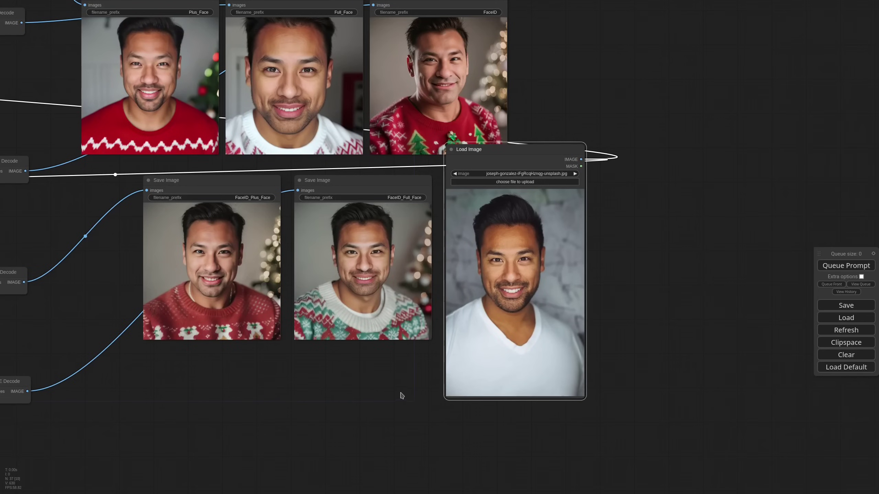
{"action": "left_click_drag", "start_coordinate": [386, 391], "coordinate": [402, 389]}
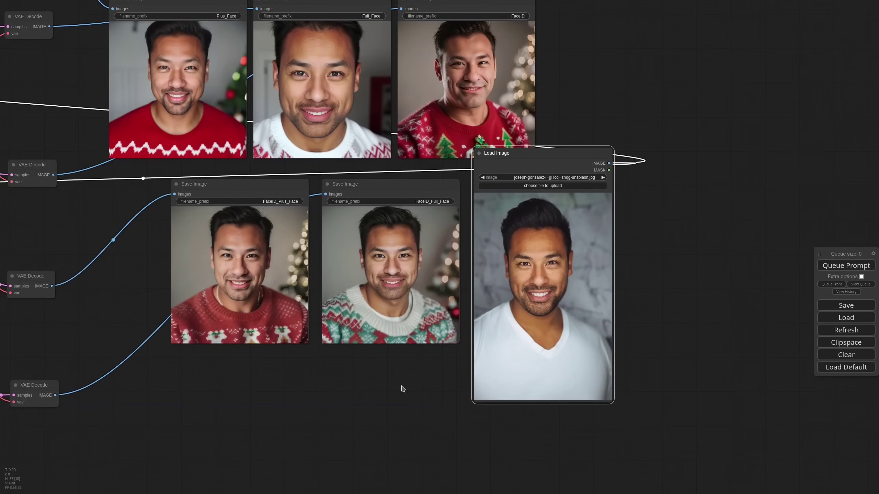
- Add a StableZero123_Conditioning node in the empty space below LoraLoaderModelOnly
{"action": "scroll", "coordinate": [420, 380], "scroll_direction": "down", "scroll_amount": 6}
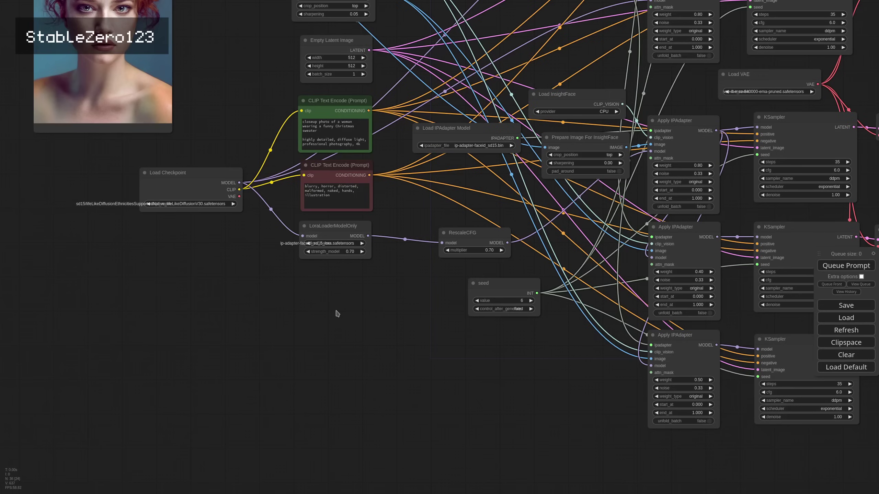
{"action": "double_click", "coordinate": [338, 314]}
{"action": "type", "text": "123"}
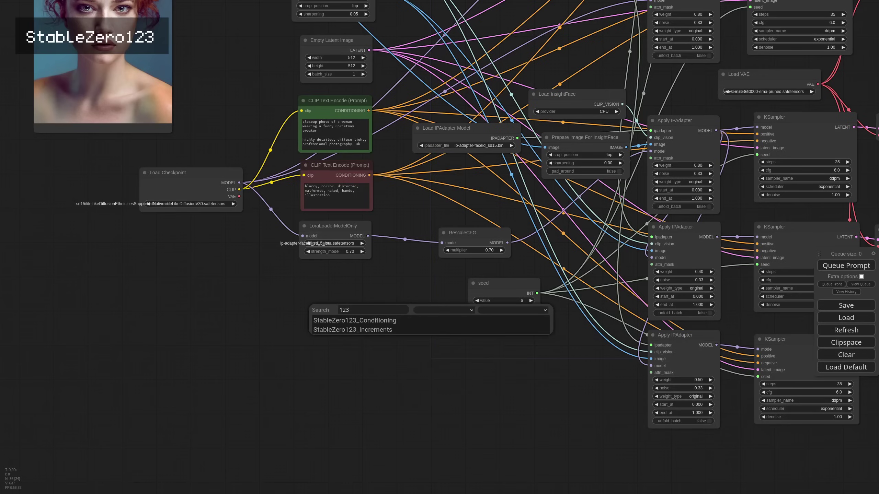
{"action": "key", "text": "Down"}
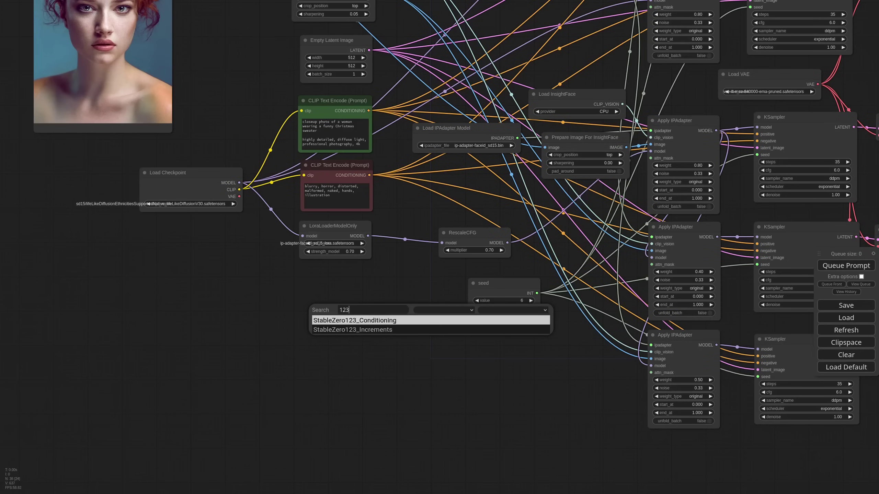
{"action": "key", "text": "Return"}
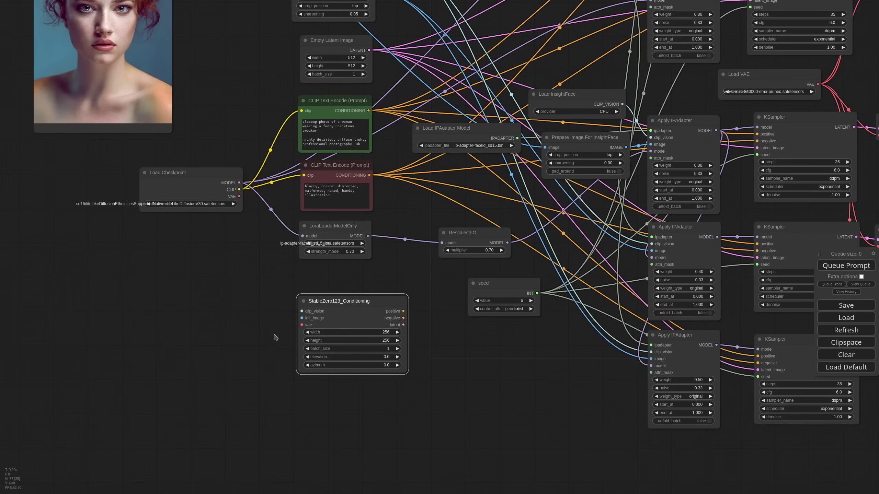
- Feed the StableZero123_Conditioning clip_vision input from an Image Only Checkpoint Loader set to stable_zero123.ckpt
{"action": "left_click", "coordinate": [242, 311]}
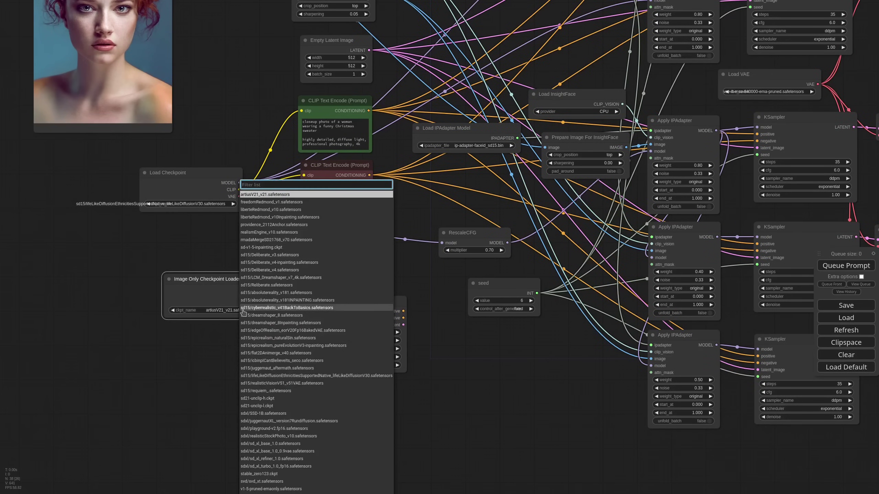
{"action": "left_click", "coordinate": [258, 474]}
{"action": "scroll", "coordinate": [246, 324], "scroll_direction": "up", "scroll_amount": 5}
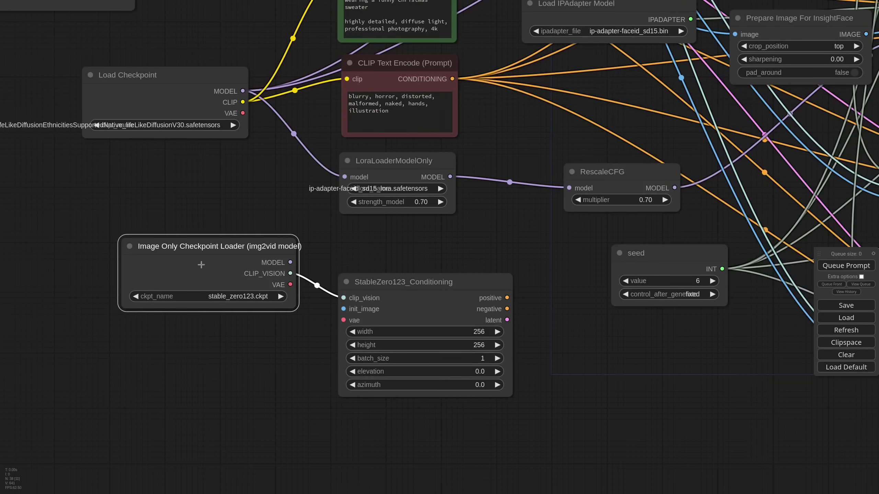
{"action": "left_click", "coordinate": [141, 75]}
{"action": "left_click_drag", "start_coordinate": [227, 252], "coordinate": [202, 269]}
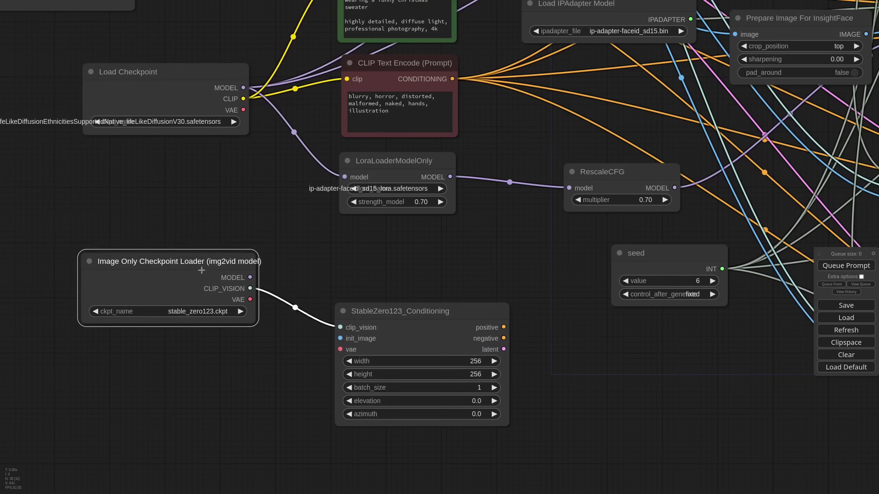
- Connect the image-only loader's VAE to StableZero123_Conditioning and shift both nodes lower on the canvas
{"action": "left_click_drag", "start_coordinate": [250, 304], "coordinate": [340, 353]}
{"action": "scroll", "coordinate": [289, 333], "scroll_direction": "down", "scroll_amount": 4}
{"action": "left_click_drag", "start_coordinate": [227, 286], "coordinate": [218, 315]}
{"action": "left_click_drag", "start_coordinate": [346, 321], "coordinate": [353, 345]}
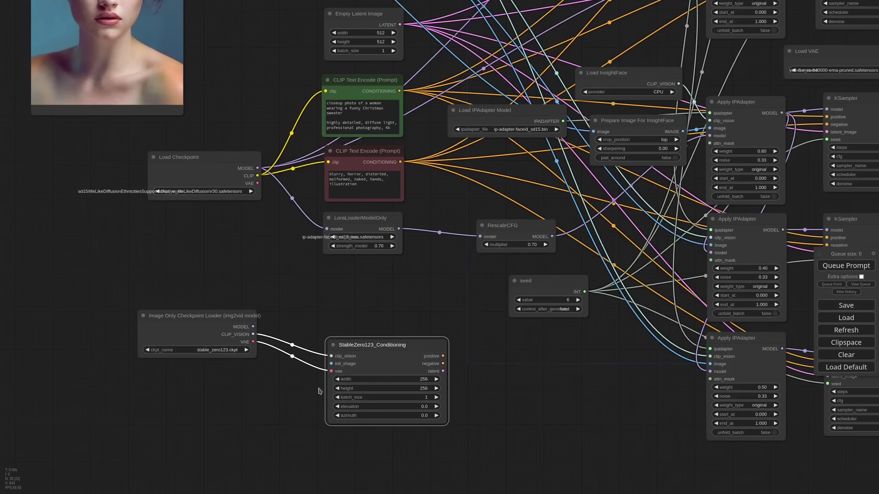
- Connect the Load Image node's IMAGE output to the init_image input of StableZero123_Conditioning
{"action": "scroll", "coordinate": [318, 390], "scroll_direction": "up", "scroll_amount": 2}
{"action": "left_click", "coordinate": [272, 374]}
{"action": "scroll", "coordinate": [287, 323], "scroll_direction": "down", "scroll_amount": 2}
{"action": "scroll", "coordinate": [290, 326], "scroll_direction": "down", "scroll_amount": 3}
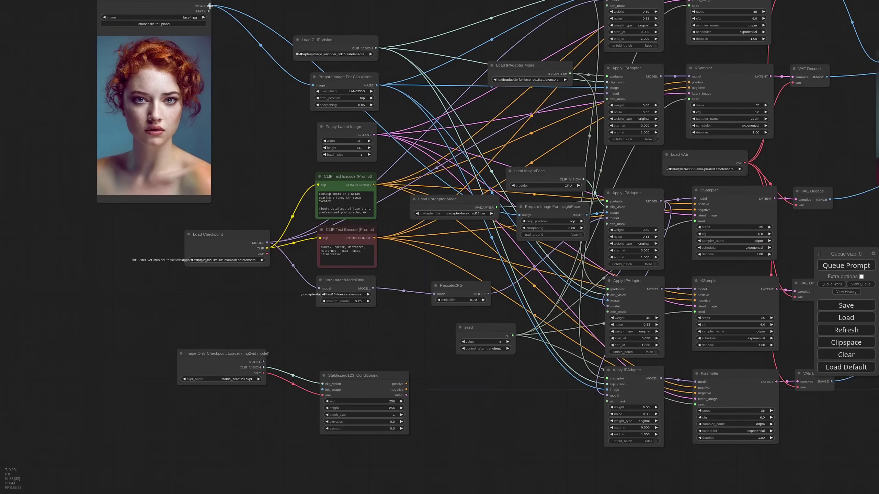
{"action": "left_click_drag", "start_coordinate": [209, 5], "coordinate": [322, 389]}
- Add a KSampler beside StableZero123_Conditioning and connect the stable_zero123 model and the positive and negative conditioning to it
{"action": "scroll", "coordinate": [393, 469], "scroll_direction": "up", "scroll_amount": 6}
{"action": "left_click_drag", "start_coordinate": [315, 300], "coordinate": [260, 282]}
{"action": "left_click_drag", "start_coordinate": [440, 328], "coordinate": [320, 269]}
{"action": "double_click", "coordinate": [329, 281]}
{"action": "type", "text": "ksa"}
{"action": "key", "text": "Return"}
{"action": "left_click_drag", "start_coordinate": [105, 200], "coordinate": [233, 206]}
{"action": "left_click_drag", "start_coordinate": [269, 234], "coordinate": [269, 265]}
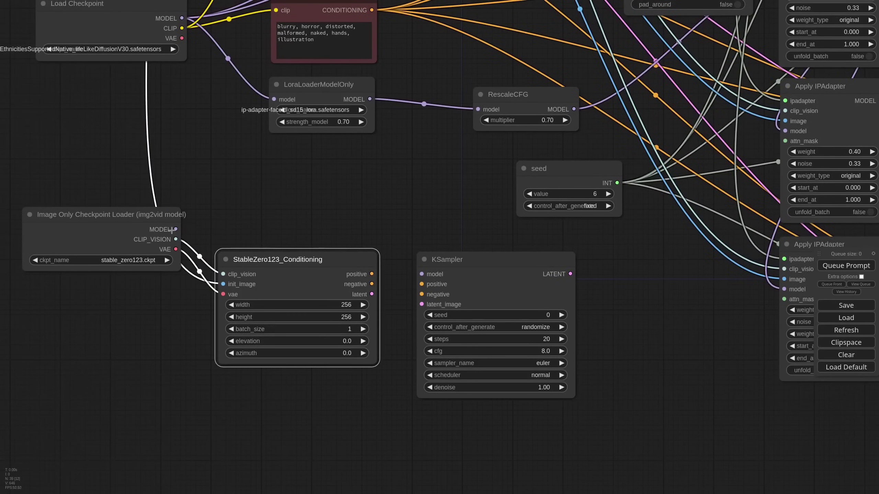
{"action": "left_click_drag", "start_coordinate": [175, 230], "coordinate": [421, 274]}
{"action": "left_click_drag", "start_coordinate": [372, 274], "coordinate": [422, 284]}
{"action": "left_click_drag", "start_coordinate": [371, 284], "coordinate": [423, 293]}
- Configure the new KSampler with cfg 3.0, control_after_generate fixed, sampler dpmpp_2m and scheduler exponential
{"action": "left_click", "coordinate": [543, 351]}
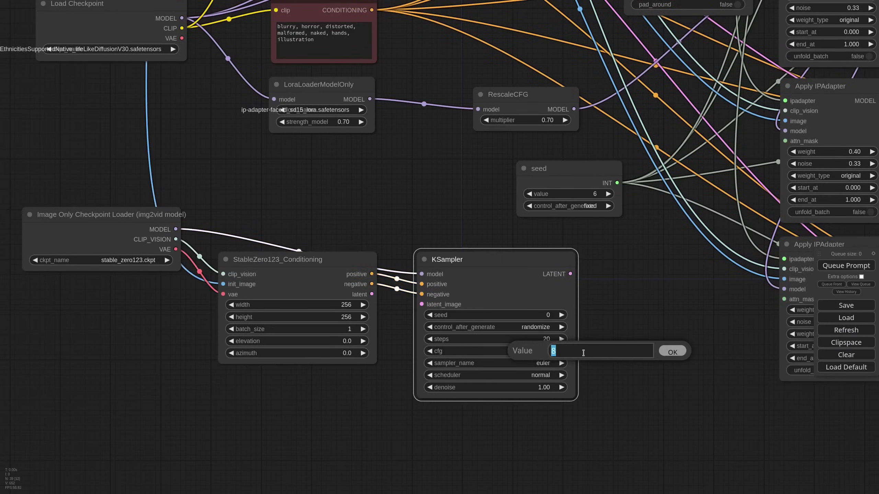
{"action": "type", "text": "3"}
{"action": "key", "text": "Return"}
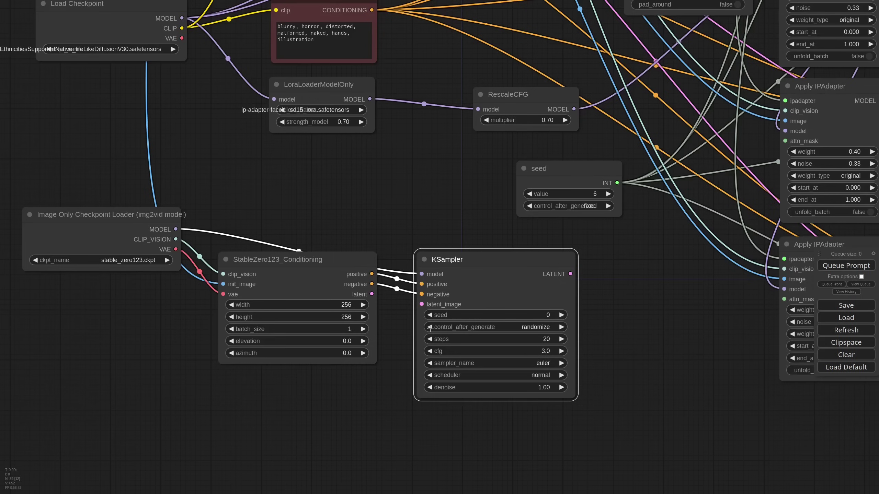
{"action": "left_click", "coordinate": [431, 327]}
{"action": "left_click", "coordinate": [430, 327]}
{"action": "left_click", "coordinate": [430, 328]}
{"action": "left_click", "coordinate": [529, 363]}
{"action": "left_click", "coordinate": [564, 438]}
{"action": "left_click", "coordinate": [540, 373]}
{"action": "left_click", "coordinate": [550, 388]}
- Connect the StableZero123_Conditioning latent output to the new KSampler's latent_image input
{"action": "scroll", "coordinate": [399, 364], "scroll_direction": "down", "scroll_amount": 2}
{"action": "scroll", "coordinate": [399, 364], "scroll_direction": "down", "scroll_amount": 2}
{"action": "left_click_drag", "start_coordinate": [329, 292], "coordinate": [323, 297]}
{"action": "left_click_drag", "start_coordinate": [377, 321], "coordinate": [414, 323]}
{"action": "left_click_drag", "start_coordinate": [187, 262], "coordinate": [170, 272]}
{"action": "scroll", "coordinate": [385, 351], "scroll_direction": "up", "scroll_amount": 5}
{"action": "scroll", "coordinate": [377, 205], "scroll_direction": "down", "scroll_amount": 4}
- Add a VAE Decode after the new KSampler and connect it to the image-only loader's VAE
{"action": "left_click_drag", "start_coordinate": [510, 253], "coordinate": [361, 231]}
{"action": "left_click_drag", "start_coordinate": [412, 249], "coordinate": [457, 273]}
{"action": "left_click", "coordinate": [468, 300]}
{"action": "left_click_drag", "start_coordinate": [114, 247], "coordinate": [462, 286]}
- Add a Preview Image for the decoded picture, place it under StableZero123_Conditioning and queue the prompt
{"action": "left_click_drag", "start_coordinate": [535, 289], "coordinate": [451, 233]}
{"action": "left_click_drag", "start_coordinate": [482, 249], "coordinate": [460, 307]}
{"action": "left_click", "coordinate": [507, 340]}
{"action": "left_click_drag", "start_coordinate": [530, 302], "coordinate": [249, 345]}
{"action": "left_click_drag", "start_coordinate": [93, 337], "coordinate": [188, 321]}
{"action": "scroll", "coordinate": [190, 323], "scroll_direction": "down", "scroll_amount": 5}
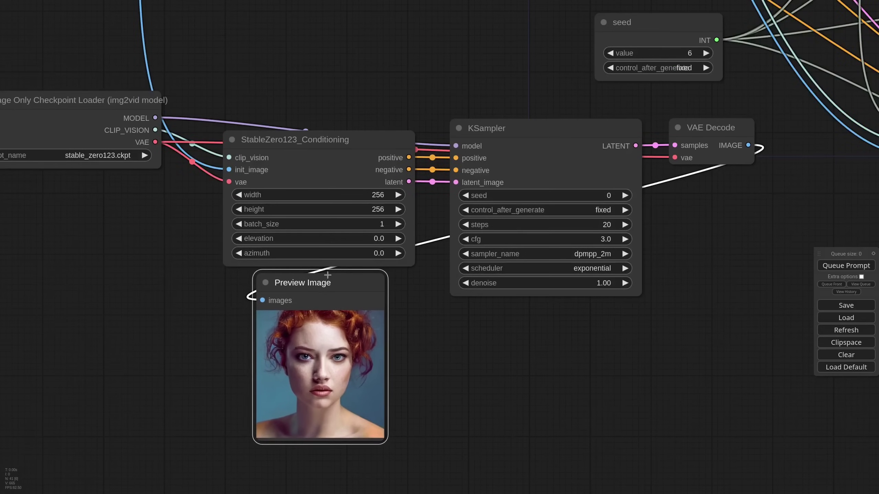
- Set the StableZero123_Conditioning elevation to 5 and azimuth to 20
{"action": "left_click_drag", "start_coordinate": [418, 290], "coordinate": [486, 300]}
{"action": "scroll", "coordinate": [485, 299], "scroll_direction": "up", "scroll_amount": 2}
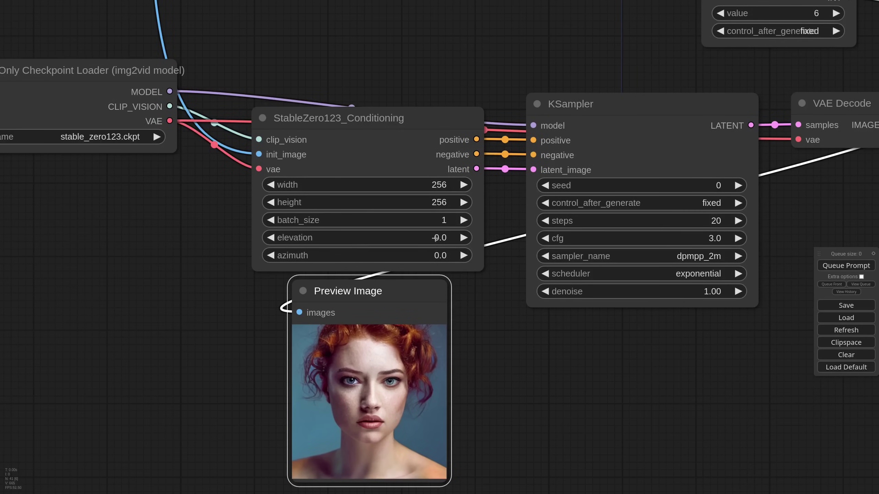
{"action": "left_click", "coordinate": [442, 238]}
{"action": "type", "text": "5"}
{"action": "key", "text": "Return"}
{"action": "left_click", "coordinate": [440, 256]}
{"action": "type", "text": "20"}
{"action": "key", "text": "Return"}
- Set the StableZero123_Conditioning azimuth to 15 and queue the prompt
{"action": "scroll", "coordinate": [496, 320], "scroll_direction": "down", "scroll_amount": 1}
{"action": "left_click_drag", "start_coordinate": [500, 351], "coordinate": [523, 308]}
{"action": "left_click", "coordinate": [463, 221]}
{"action": "type", "text": "15"}
{"action": "key", "text": "Return"}
{"action": "left_click", "coordinate": [854, 266]}
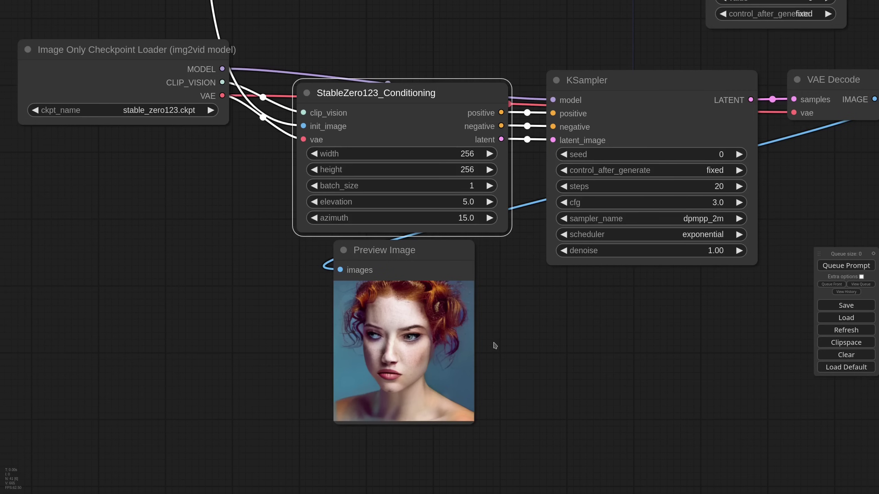
- Re-enable only the FaceID_Plus_Face Save Image node among the muted output nodes
{"action": "left_click_drag", "start_coordinate": [512, 283], "coordinate": [384, 308]}
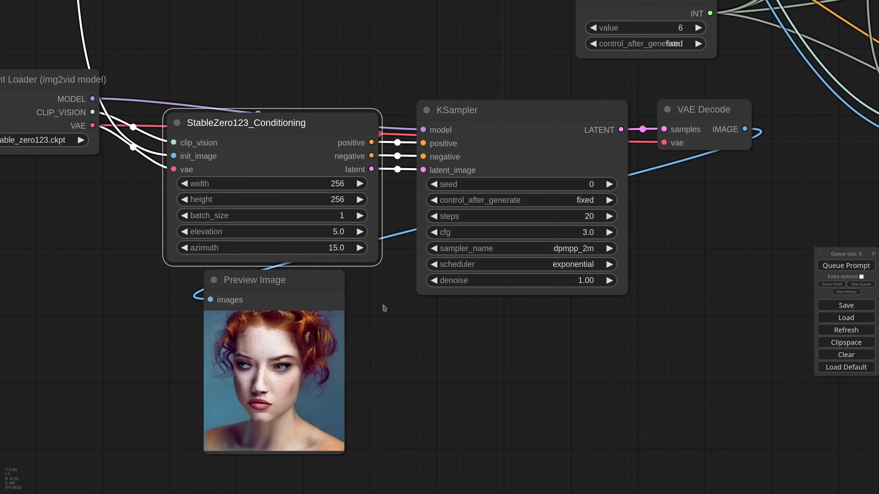
{"action": "scroll", "coordinate": [384, 308], "scroll_direction": "down", "scroll_amount": 6}
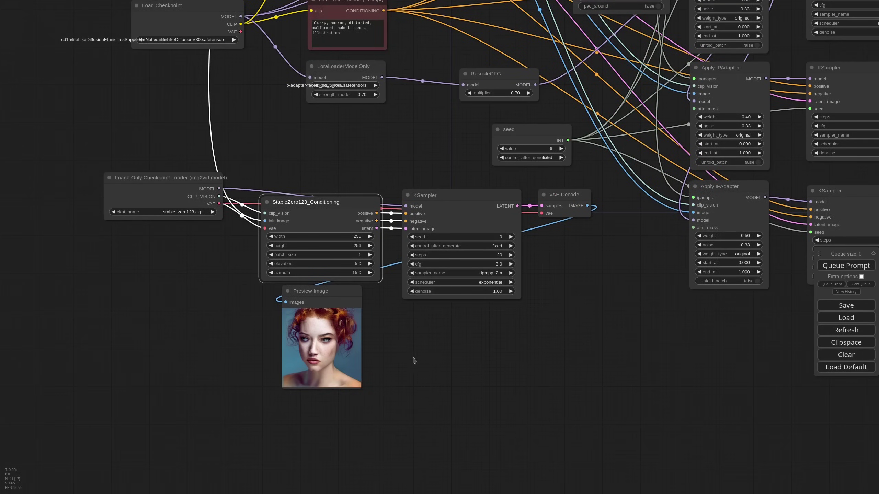
{"action": "scroll", "coordinate": [563, 358], "scroll_direction": "down", "scroll_amount": 5}
{"action": "left_click_drag", "start_coordinate": [563, 358], "coordinate": [382, 341]}
{"action": "scroll", "coordinate": [383, 341], "scroll_direction": "down", "scroll_amount": 2}
{"action": "left_click_drag", "start_coordinate": [664, 299], "coordinate": [591, 312]}
{"action": "scroll", "coordinate": [727, 157], "scroll_direction": "up", "scroll_amount": 8}
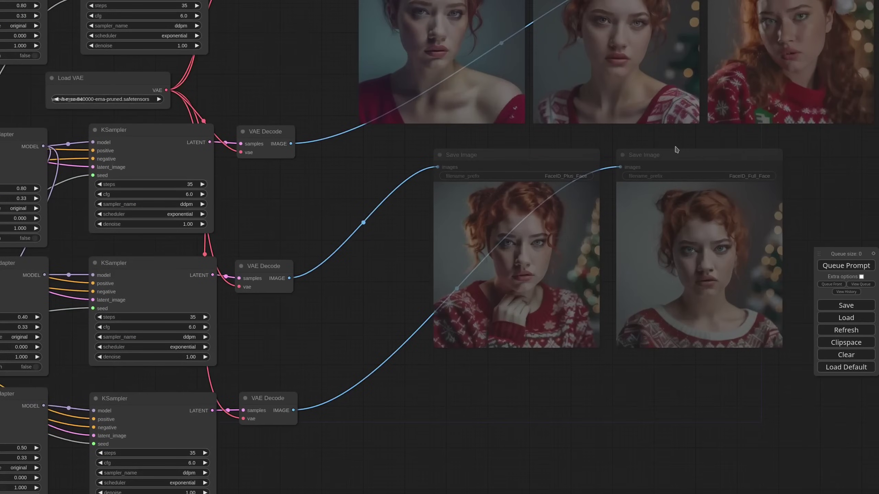
{"action": "left_click", "coordinate": [550, 154]}
{"action": "scroll", "coordinate": [538, 325], "scroll_direction": "down", "scroll_amount": 5}
{"action": "scroll", "coordinate": [489, 333], "scroll_direction": "up", "scroll_amount": 4}
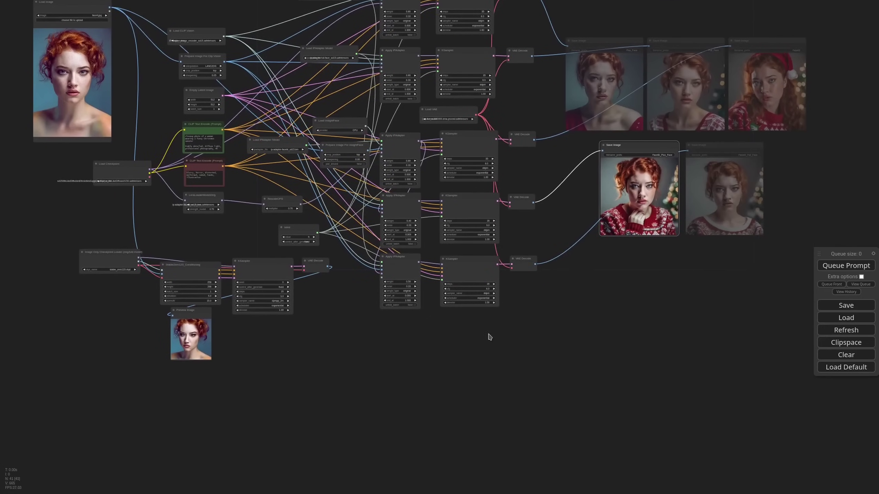
- Feed the StableZero123 decoded image into an Upscale Image (using Model) node with Load Upscale Model set to RealESRGAN_x4plus.pth
{"action": "left_click_drag", "start_coordinate": [239, 299], "coordinate": [489, 374]}
{"action": "scroll", "coordinate": [451, 246], "scroll_direction": "up", "scroll_amount": 2}
{"action": "double_click", "coordinate": [486, 362]}
{"action": "type", "text": "scale"}
{"action": "left_click", "coordinate": [522, 421]}
{"action": "left_click_drag", "start_coordinate": [489, 367], "coordinate": [465, 310]}
{"action": "left_click", "coordinate": [496, 339]}
{"action": "scroll", "coordinate": [391, 402], "scroll_direction": "up", "scroll_amount": 5}
{"action": "scroll", "coordinate": [463, 412], "scroll_direction": "down", "scroll_amount": 6}
{"action": "left_click_drag", "start_coordinate": [433, 277], "coordinate": [346, 345]}
{"action": "left_click_drag", "start_coordinate": [469, 327], "coordinate": [493, 327]}
- Add an Upscale Image By node after the model upscale with method lanczos and scale_by 0.50
{"action": "scroll", "coordinate": [279, 313], "scroll_direction": "up", "scroll_amount": 1}
{"action": "scroll", "coordinate": [278, 313], "scroll_direction": "up", "scroll_amount": 3}
{"action": "left_click_drag", "start_coordinate": [731, 439], "coordinate": [595, 353]}
{"action": "double_click", "coordinate": [591, 347]}
{"action": "type", "text": "scale"}
{"action": "left_click", "coordinate": [588, 391]}
{"action": "left_click_drag", "start_coordinate": [712, 375], "coordinate": [696, 369]}
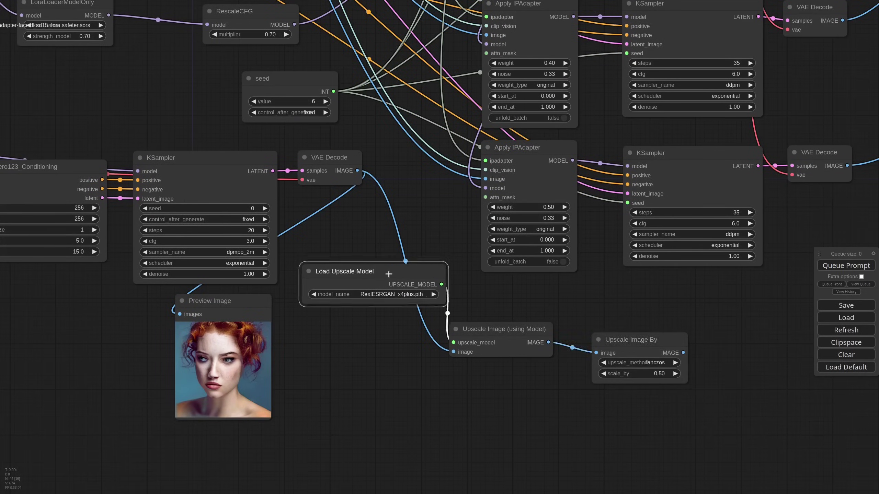
- Add a VAE Encode for the rescaled image and connect its latent to the FaceID_Plus_Face KSampler's latent_image
{"action": "left_click_drag", "start_coordinate": [692, 415], "coordinate": [498, 356]}
{"action": "left_click", "coordinate": [505, 351]}
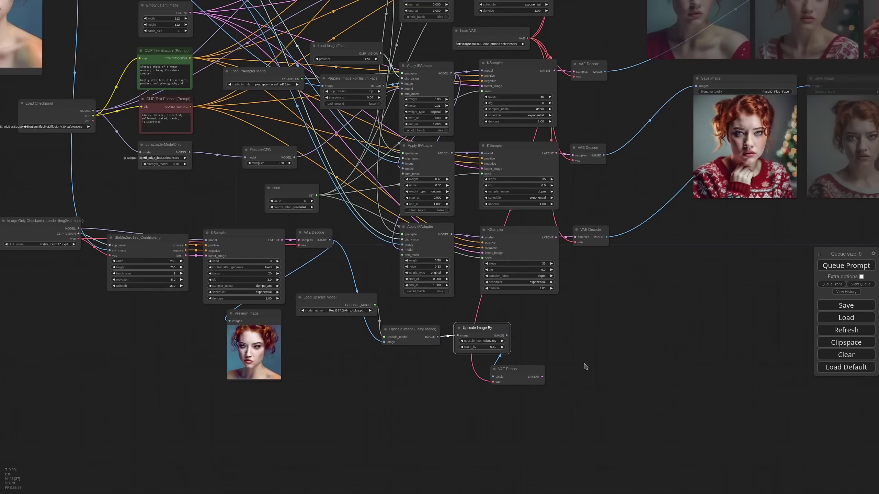
{"action": "left_click_drag", "start_coordinate": [542, 376], "coordinate": [483, 169]}
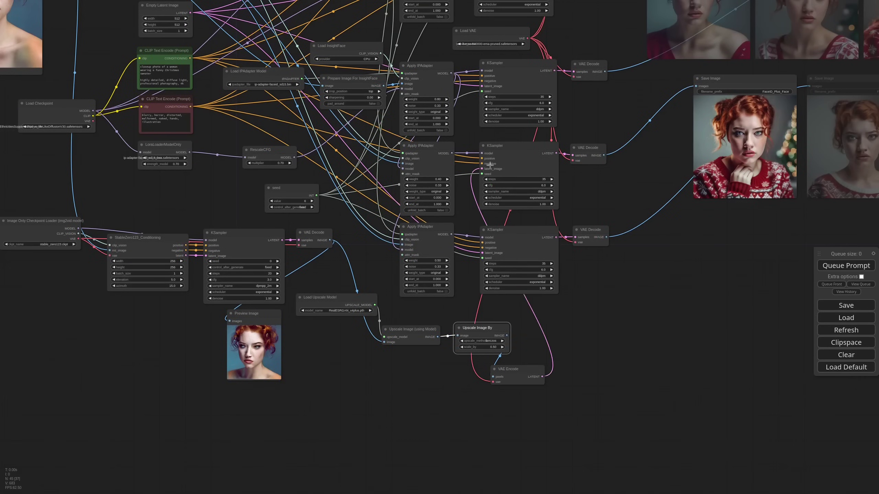
- Set the denoise of the FaceID_Plus_Face KSampler to 0.60
{"action": "left_click_drag", "start_coordinate": [616, 120], "coordinate": [474, 223]}
{"action": "scroll", "coordinate": [620, 208], "scroll_direction": "up", "scroll_amount": 6}
{"action": "left_click_drag", "start_coordinate": [315, 225], "coordinate": [564, 108]}
{"action": "left_click", "coordinate": [472, 271]}
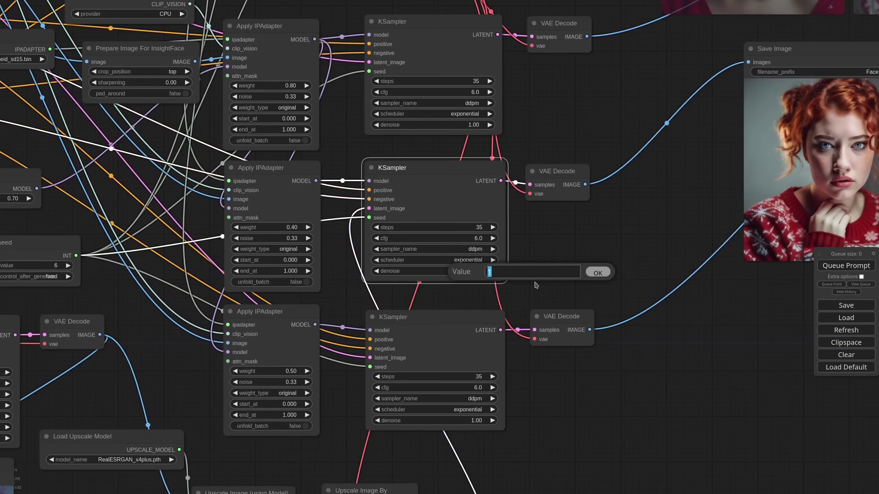
{"action": "type", "text": "0.6"}
{"action": "key", "text": "Return"}
- Move the Preview Image and StableZero123_Conditioning nodes below the FaceID_Plus_Face result and queue the prompt
{"action": "scroll", "coordinate": [536, 284], "scroll_direction": "down", "scroll_amount": 8}
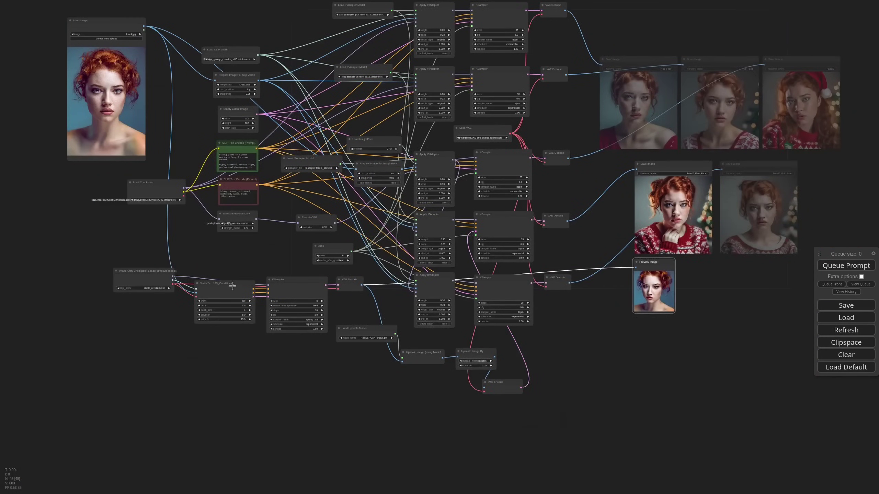
{"action": "left_click_drag", "start_coordinate": [227, 288], "coordinate": [714, 266]}
{"action": "scroll", "coordinate": [770, 255], "scroll_direction": "up", "scroll_amount": 12}
{"action": "left_click", "coordinate": [308, 211]}
{"action": "key", "text": "ctrl+Return"}
{"action": "scroll", "coordinate": [385, 245], "scroll_direction": "down", "scroll_amount": 2}
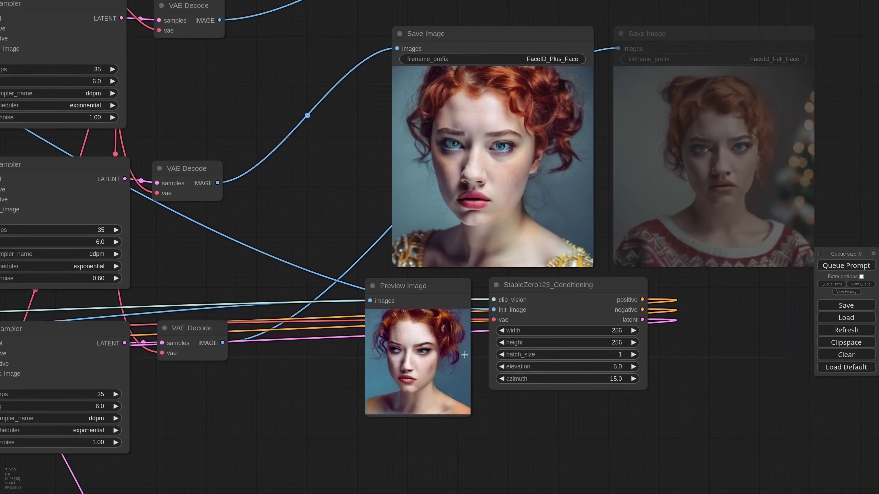
- Set the StableZero123_Conditioning azimuth to 30 and elevation to 10, and queue the prompt
{"action": "left_click", "coordinate": [615, 378]}
{"action": "key", "text": "Return"}
{"action": "left_click", "coordinate": [617, 367]}
{"action": "type", "text": "10"}
{"action": "key", "text": "Return"}
{"action": "key", "text": "ctrl+Return"}
- Raise the StableZero123_Conditioning elevation to 20, generate, and repeat with the azimuth at -30
{"action": "left_click", "coordinate": [617, 367]}
{"action": "type", "text": "20"}
{"action": "key", "text": "Return"}
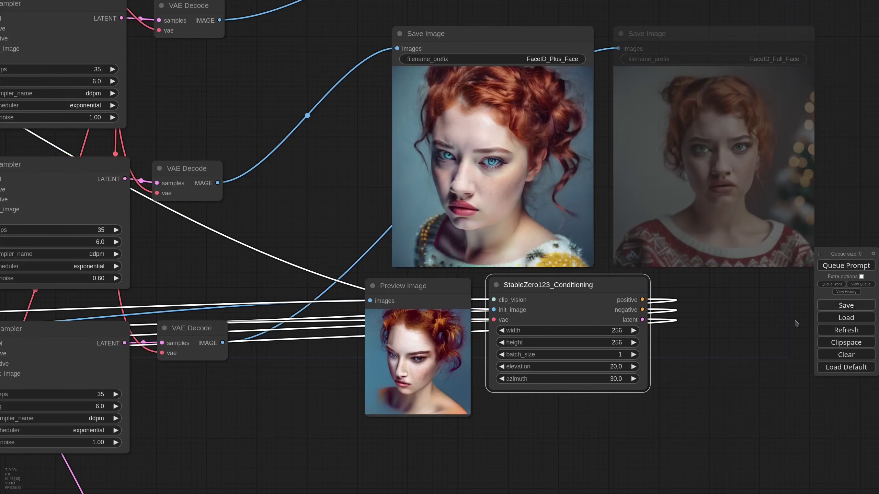
{"action": "left_click", "coordinate": [614, 378]}
{"action": "type", "text": "-"}
{"action": "key", "text": "Return"}
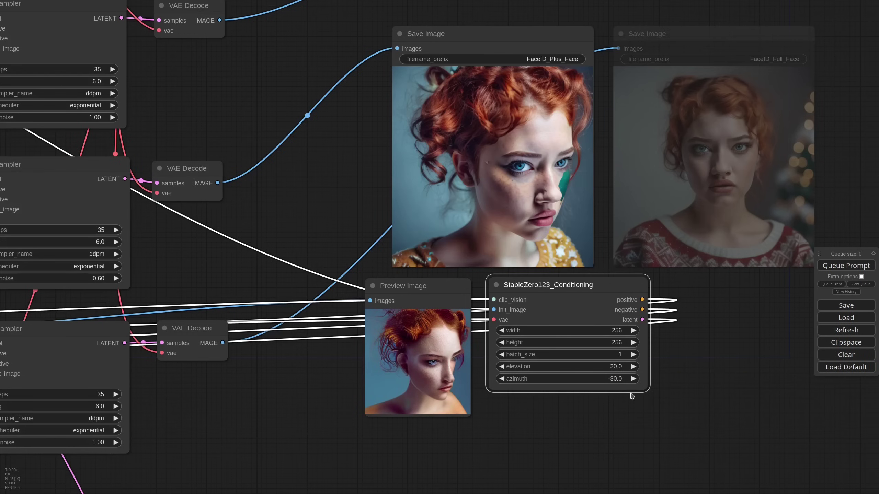
{"action": "scroll", "coordinate": [519, 402], "scroll_direction": "down", "scroll_amount": 3}
{"action": "left_click_drag", "start_coordinate": [510, 418], "coordinate": [609, 325]}
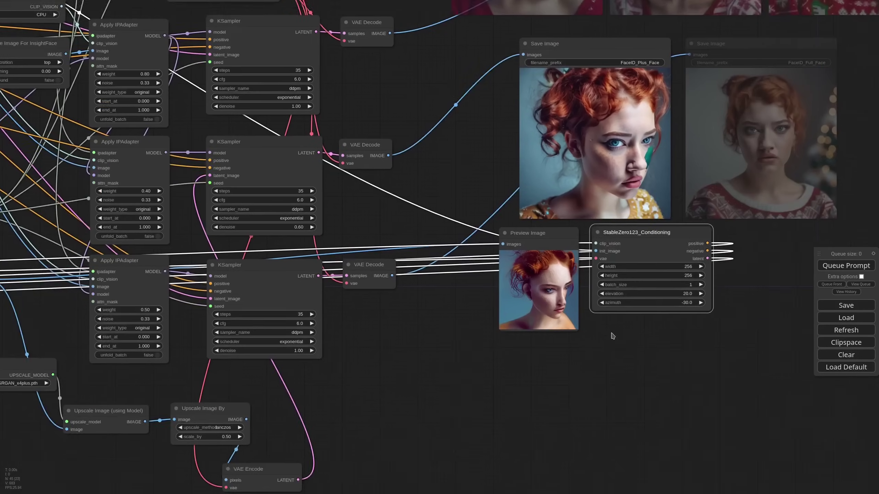
{"action": "scroll", "coordinate": [609, 325], "scroll_direction": "down", "scroll_amount": 4}
{"action": "scroll", "coordinate": [53, 325], "scroll_direction": "up", "scroll_amount": 6}
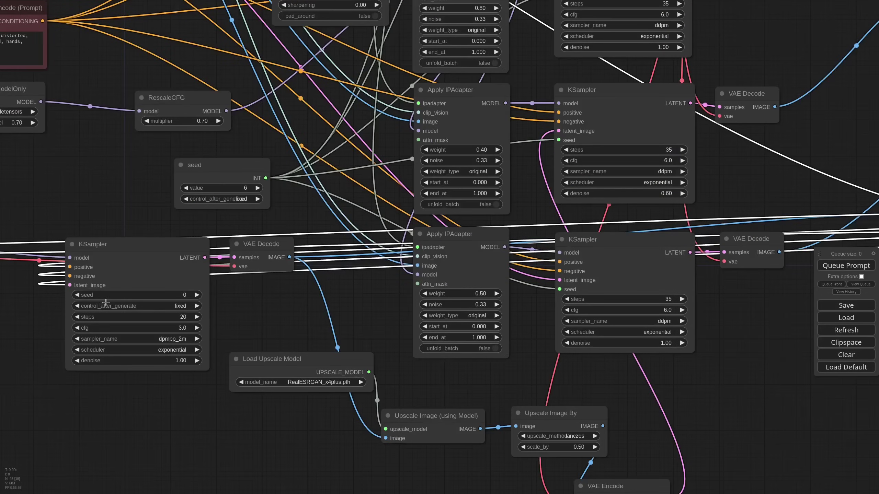
- Set the StableZero123 KSampler's seed to 1 and the FaceID_Plus_Face KSampler's denoise to 0.62, and regenerate the portrait
{"action": "scroll", "coordinate": [304, 292], "scroll_direction": "down", "scroll_amount": 3}
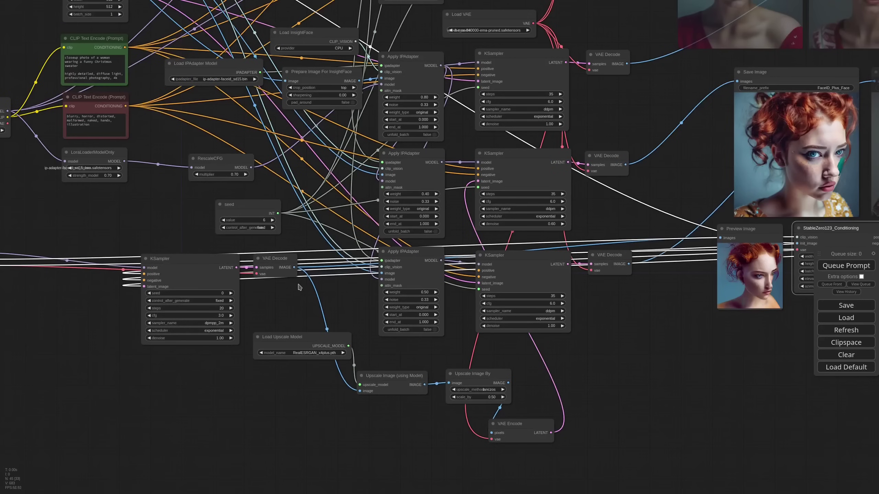
{"action": "left_click", "coordinate": [230, 294]}
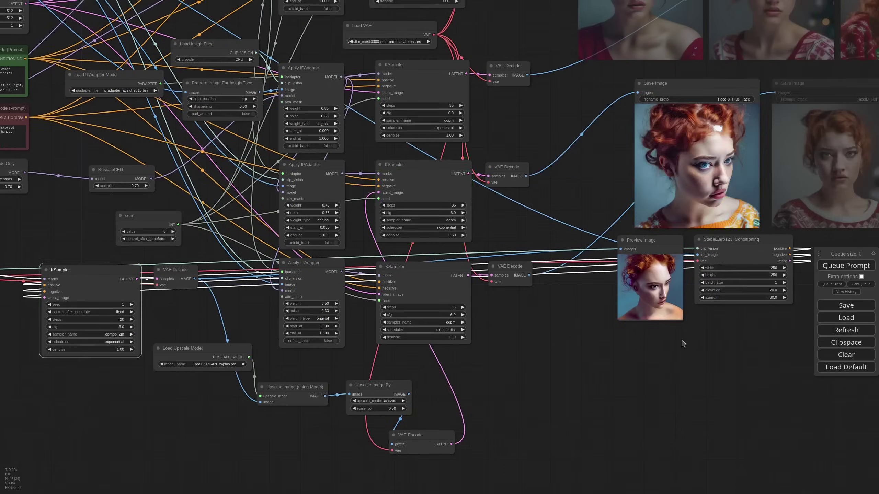
{"action": "scroll", "coordinate": [681, 343], "scroll_direction": "up", "scroll_amount": 5}
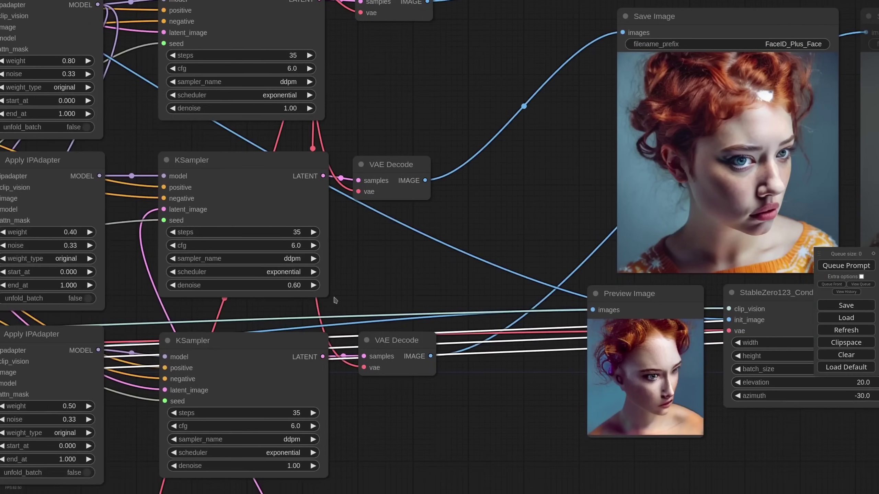
{"action": "left_click", "coordinate": [313, 285]}
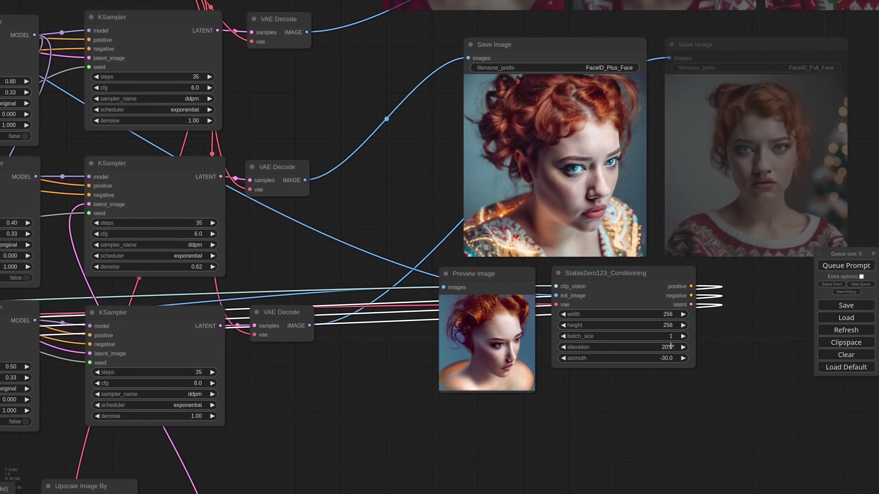
- Set the StableZero123_Conditioning elevation to 0, generate, and repeat with the azimuth at -15
{"action": "left_click", "coordinate": [622, 347]}
{"action": "type", "text": "0"}
{"action": "key", "text": "Return"}
{"action": "left_click", "coordinate": [839, 266]}
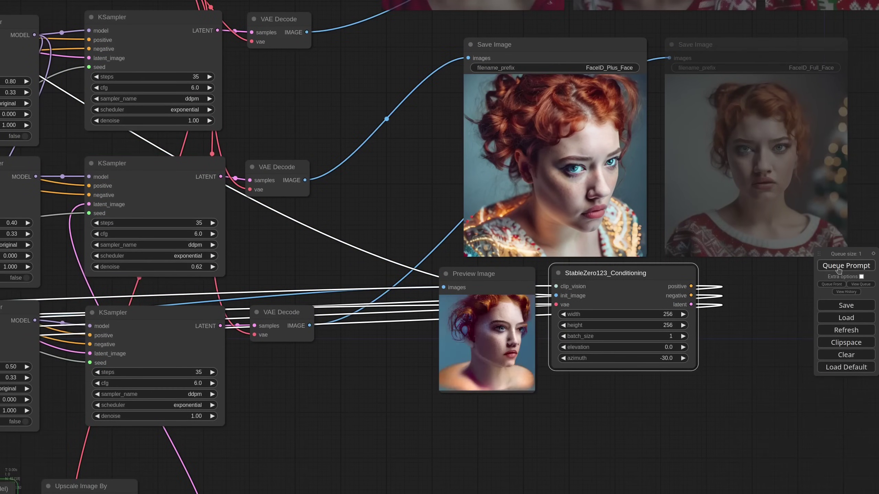
{"action": "left_click", "coordinate": [633, 358]}
{"action": "type", "text": "-15"}
{"action": "key", "text": "Return"}
{"action": "left_click", "coordinate": [844, 266]}
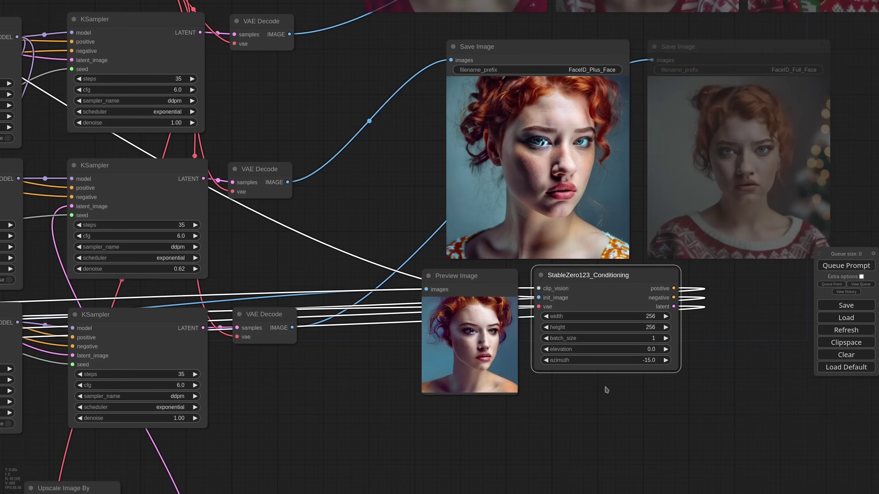
- Mute the FaceID_Plus_Face Save Image and, with the extra queue options shown, adjust StableZero123_Conditioning to elevation -2 and azimuth 0
{"action": "scroll", "coordinate": [605, 386], "scroll_direction": "down", "scroll_amount": 3}
{"action": "left_click", "coordinate": [554, 132]}
{"action": "key", "text": "ctrl+m"}
{"action": "scroll", "coordinate": [614, 387], "scroll_direction": "up", "scroll_amount": 7}
{"action": "left_click", "coordinate": [861, 277]}
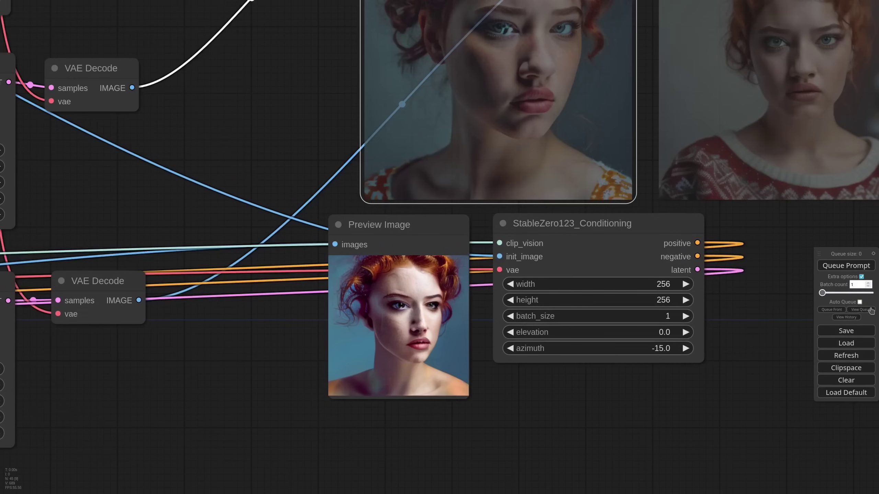
{"action": "left_click_drag", "start_coordinate": [596, 336], "coordinate": [608, 349]}
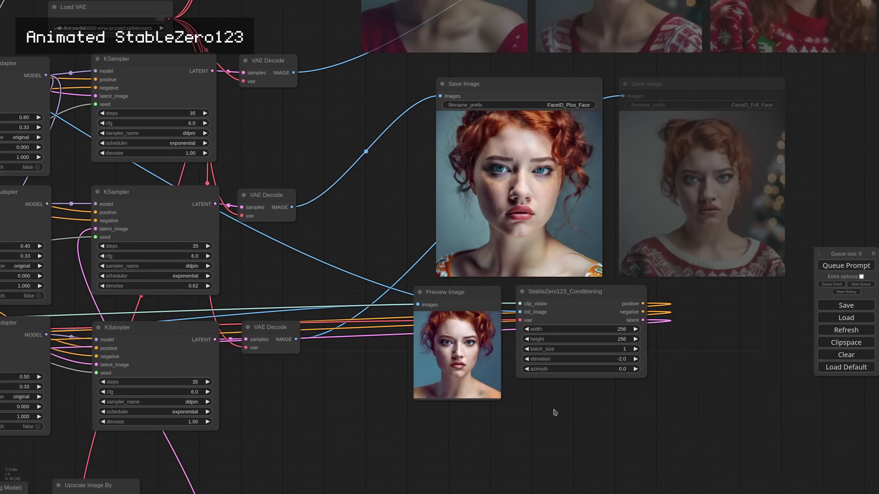
- Move the StableZero123_Conditioning node back between the Image Only Checkpoint Loader and its KSampler
{"action": "scroll", "coordinate": [591, 338], "scroll_direction": "down", "scroll_amount": 7}
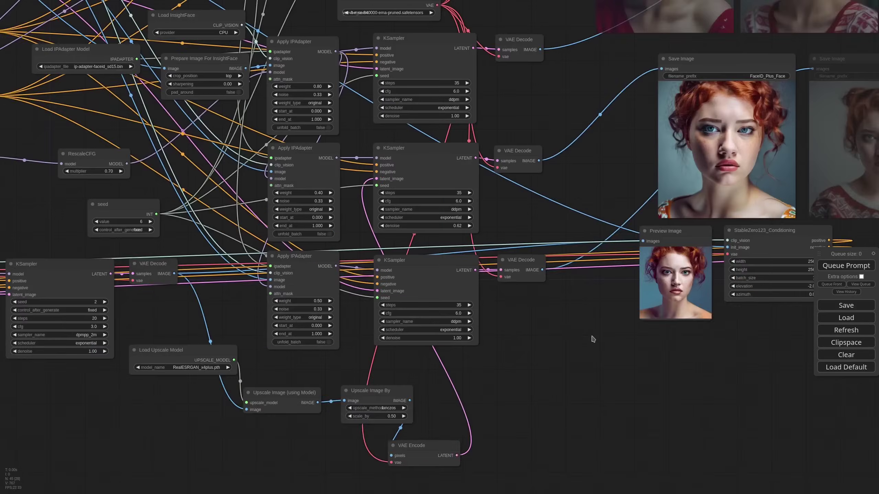
{"action": "left_click_drag", "start_coordinate": [692, 272], "coordinate": [165, 293]}
{"action": "scroll", "coordinate": [173, 351], "scroll_direction": "up", "scroll_amount": 10}
{"action": "left_click_drag", "start_coordinate": [310, 321], "coordinate": [322, 301]}
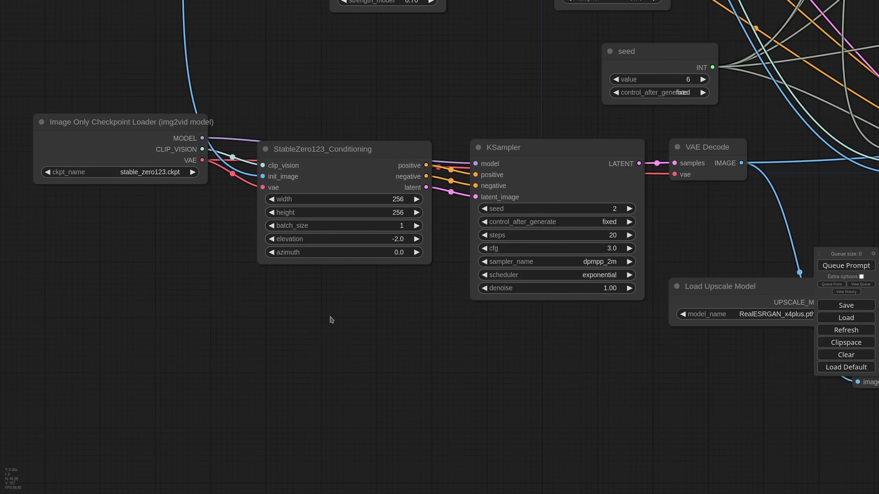
- Add a StableZero123 with Increments (temporary) node and place it below StableZero123_Conditioning
{"action": "double_click", "coordinate": [332, 320]}
{"action": "type", "text": "123"}
{"action": "key", "text": "Down"}
{"action": "key", "text": "Return"}
{"action": "left_click_drag", "start_coordinate": [430, 308], "coordinate": [349, 294]}
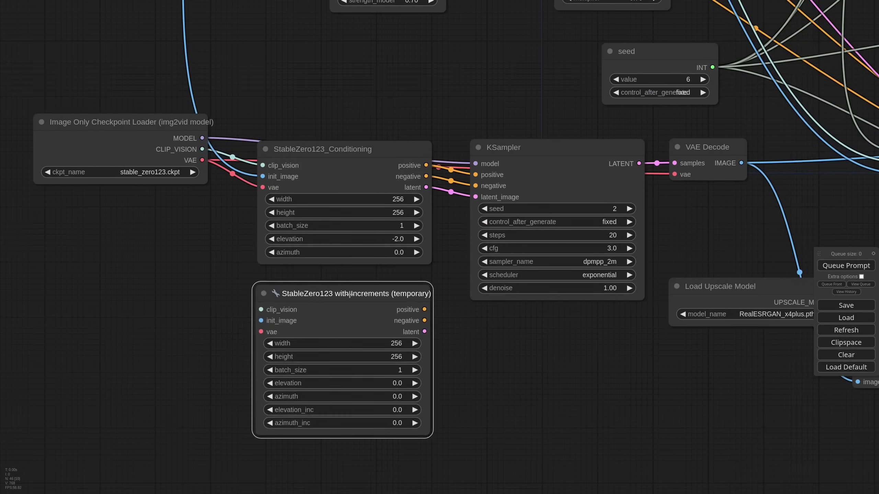
- Transfer all StableZero123_Conditioning connections to StableZero123 with Increments, and swap the new node into the old one's place
{"action": "left_click_drag", "start_coordinate": [328, 149], "coordinate": [335, 123]}
{"action": "left_click_drag", "start_coordinate": [203, 160], "coordinate": [261, 331]}
{"action": "left_click_drag", "start_coordinate": [269, 150], "coordinate": [261, 321]}
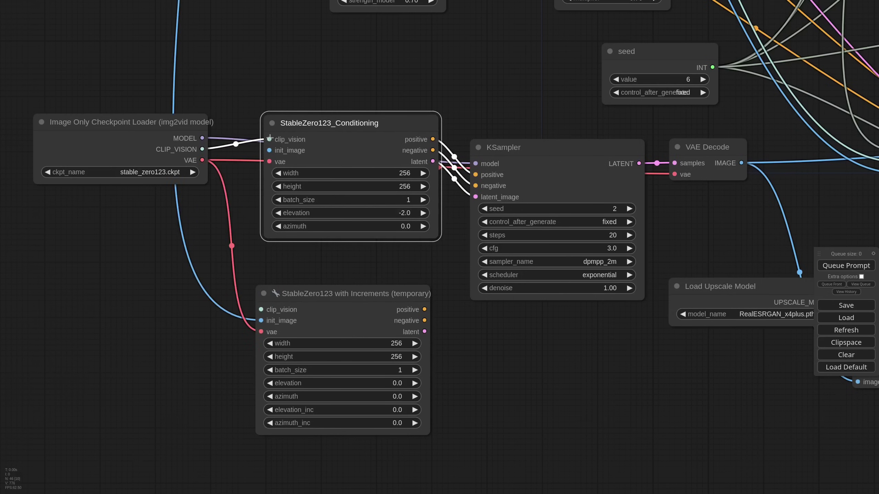
{"action": "left_click_drag", "start_coordinate": [269, 138], "coordinate": [261, 310]}
{"action": "left_click_drag", "start_coordinate": [424, 310], "coordinate": [476, 186]}
{"action": "left_click_drag", "start_coordinate": [424, 332], "coordinate": [476, 198]}
{"action": "left_click_drag", "start_coordinate": [339, 123], "coordinate": [342, 30]}
{"action": "left_click_drag", "start_coordinate": [339, 290], "coordinate": [342, 181]}
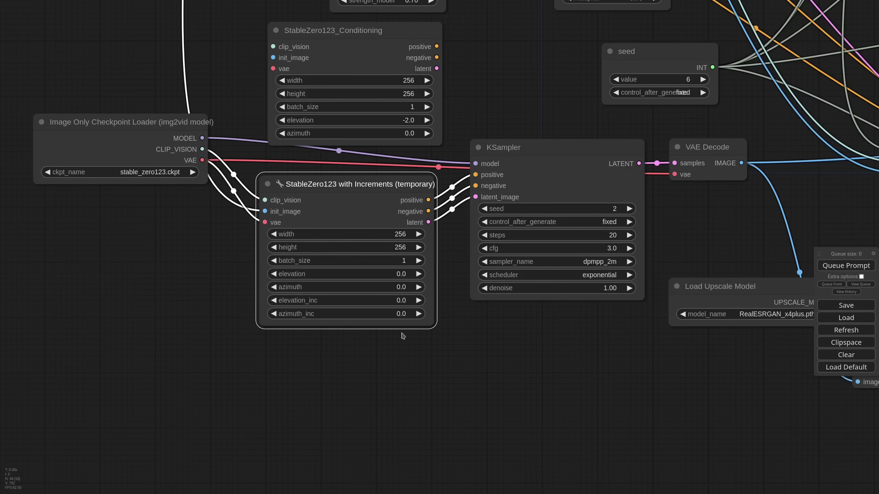
- Set StableZero123 with Increments to elevation_inc 2, azimuth_inc 4 and batch_size 16
{"action": "scroll", "coordinate": [403, 336], "scroll_direction": "up", "scroll_amount": 3}
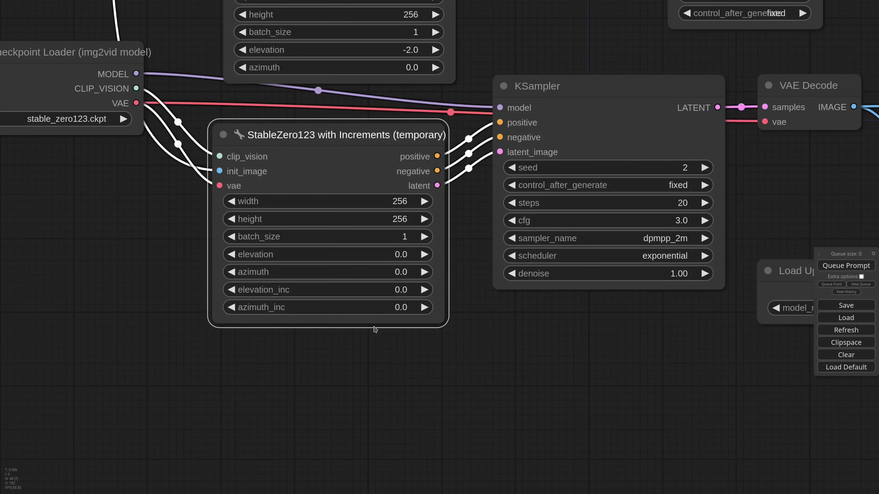
{"action": "left_click", "coordinate": [404, 292]}
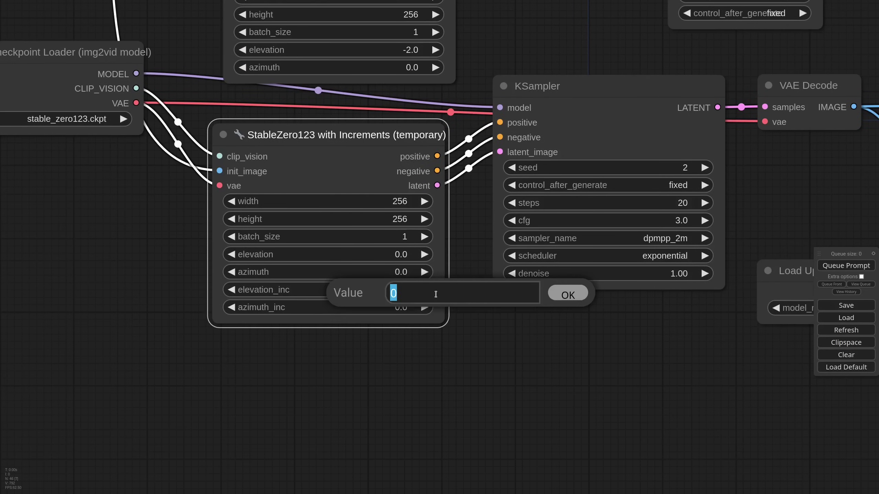
{"action": "type", "text": "2"}
{"action": "key", "text": "Return"}
{"action": "left_click", "coordinate": [412, 309]}
{"action": "type", "text": "4"}
{"action": "key", "text": "Return"}
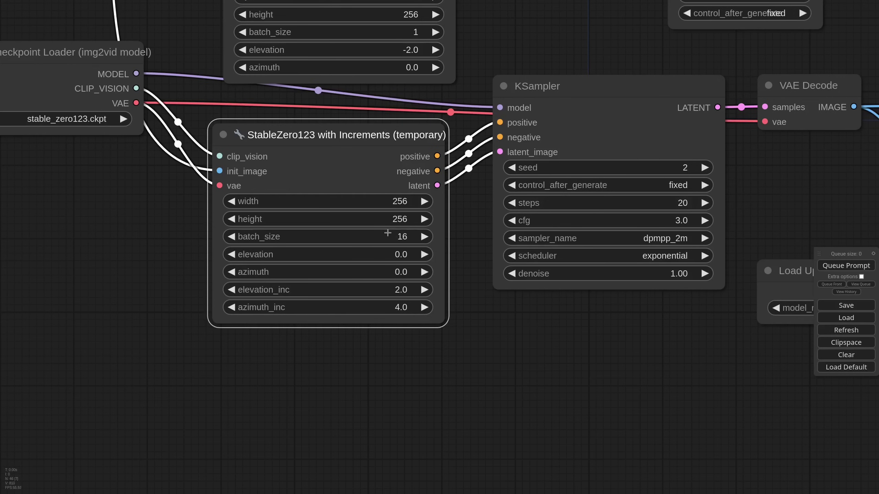
- Place the Preview Image below the StableZero123 KSampler and generate the batch of incremental head rotations
{"action": "scroll", "coordinate": [439, 234], "scroll_direction": "down", "scroll_amount": 10}
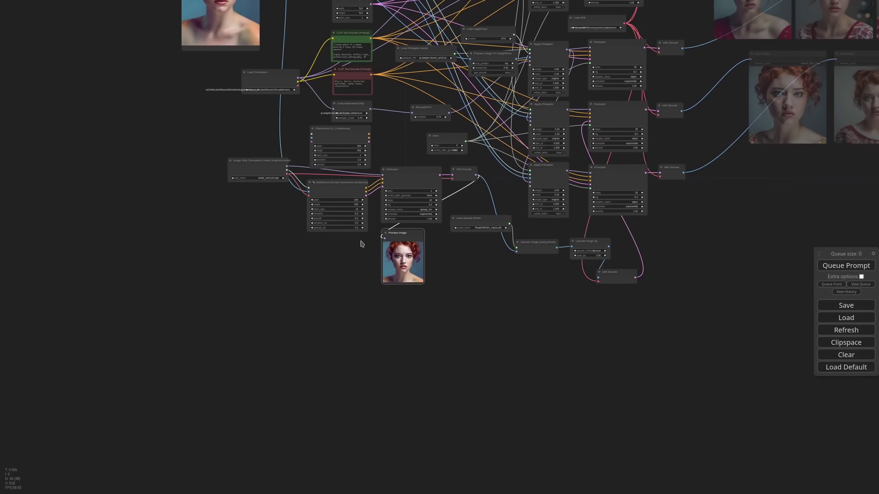
{"action": "scroll", "coordinate": [413, 265], "scroll_direction": "up", "scroll_amount": 8}
{"action": "left_click", "coordinate": [424, 226]}
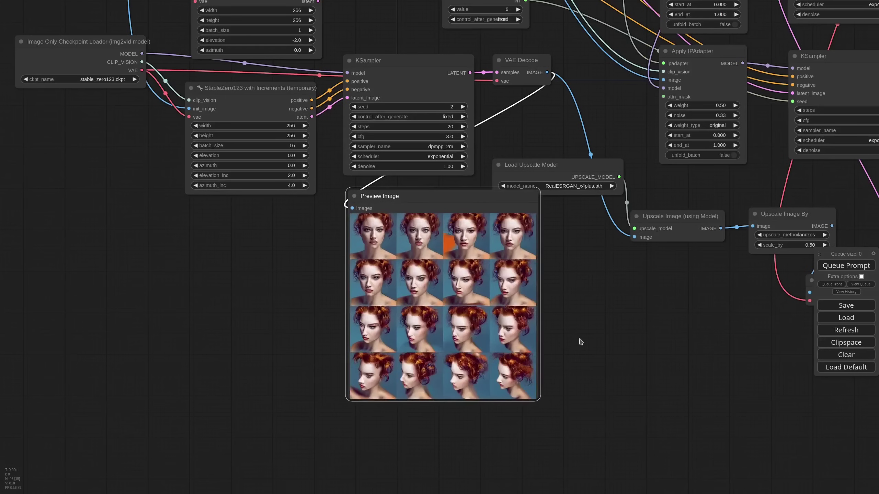
{"action": "scroll", "coordinate": [571, 290], "scroll_direction": "up", "scroll_amount": 3}
{"action": "left_click_drag", "start_coordinate": [251, 184], "coordinate": [260, 205]}
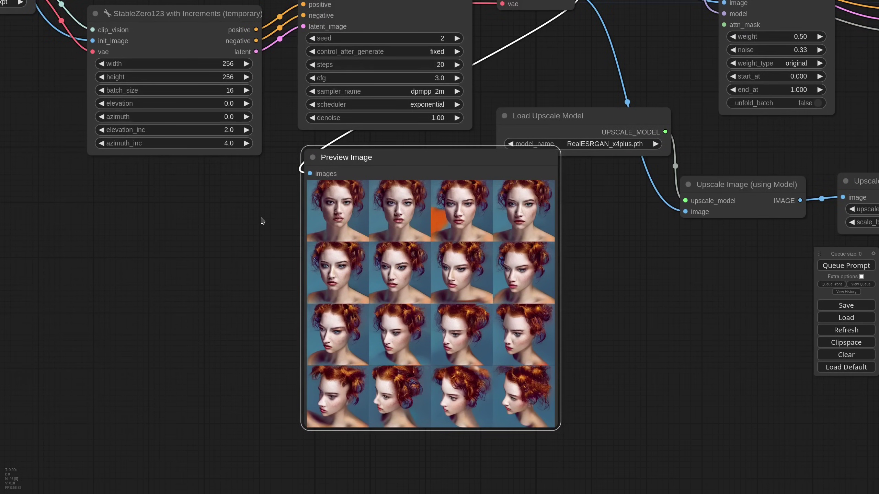
- Set elevation_inc to 3 and the StableZero123 KSampler's seed to 3, and regenerate the rotation batch
{"action": "left_click_drag", "start_coordinate": [393, 159], "coordinate": [376, 159]}
{"action": "left_click", "coordinate": [246, 130]}
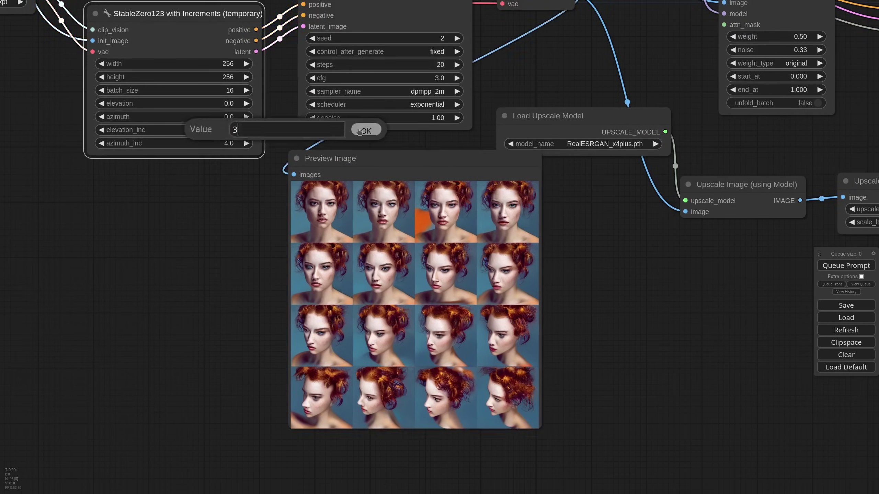
{"action": "left_click", "coordinate": [457, 38]}
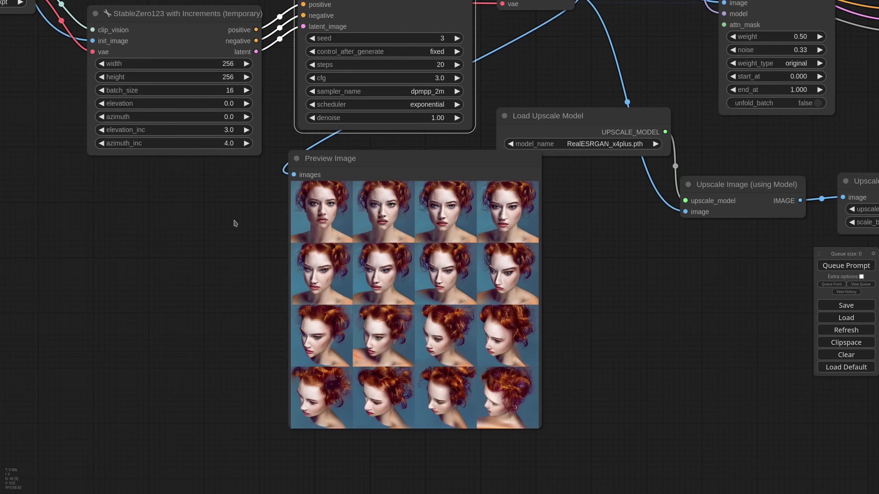
- Remove the other IPAdapter branches from the workflow, keeping only the FaceID_Plus_Face chain
{"action": "scroll", "coordinate": [235, 223], "scroll_direction": "down", "scroll_amount": 10}
{"action": "left_click_drag", "start_coordinate": [430, 222], "coordinate": [345, 331]}
{"action": "scroll", "coordinate": [416, 275], "scroll_direction": "down", "scroll_amount": 2}
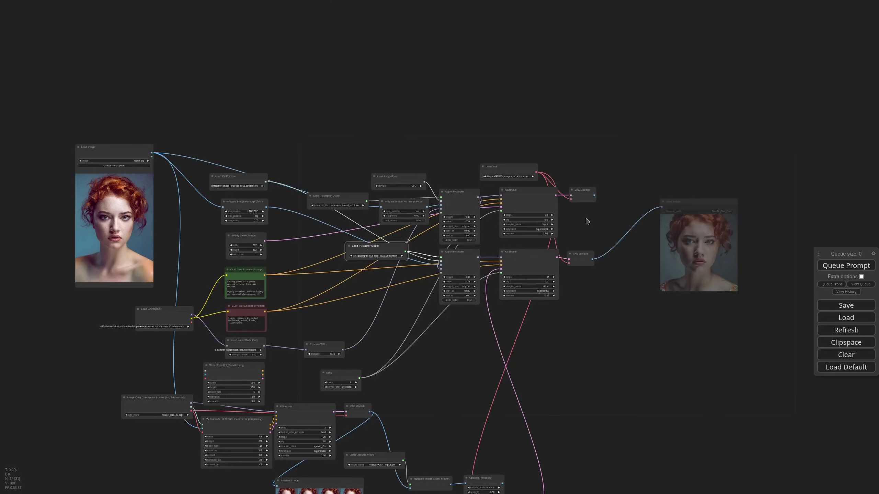
{"action": "scroll", "coordinate": [311, 124], "scroll_direction": "up", "scroll_amount": 5}
{"action": "left_click", "coordinate": [310, 124]}
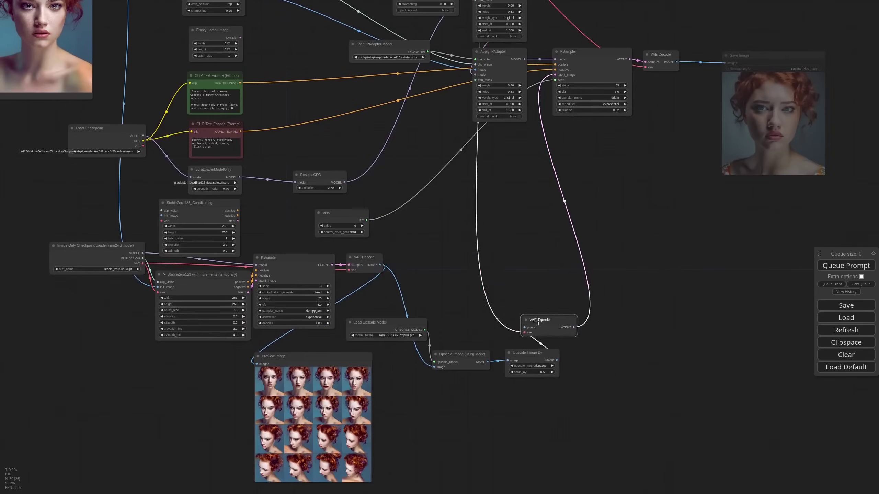
- Move VAE Encode below Upscale Image By and add a BAE-NormalMapPreprocessor node beside them
{"action": "left_click", "coordinate": [542, 315]}
{"action": "scroll", "coordinate": [510, 361], "scroll_direction": "up", "scroll_amount": 1}
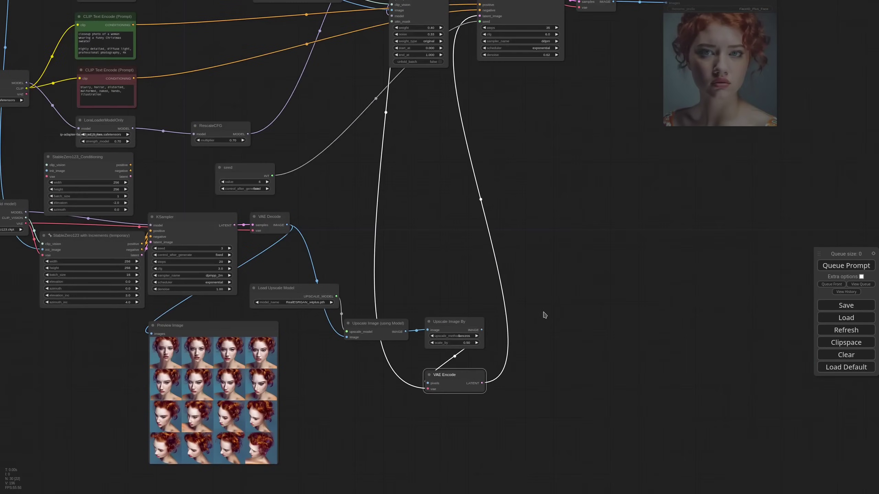
{"action": "double_click", "coordinate": [544, 314]}
{"action": "type", "text": "normal"}
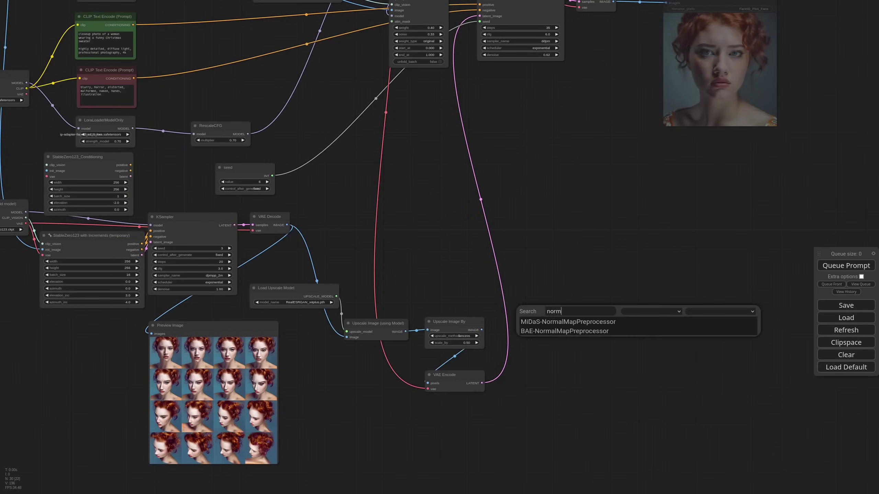
{"action": "left_click", "coordinate": [541, 333]}
{"action": "scroll", "coordinate": [528, 341], "scroll_direction": "up", "scroll_amount": 3}
- Feed the Upscale Image By output through BAE - Normal Map into a new Preview Image, and queue the prompt
{"action": "left_click_drag", "start_coordinate": [664, 322], "coordinate": [625, 322]}
{"action": "left_click_drag", "start_coordinate": [623, 307], "coordinate": [660, 303]}
{"action": "left_click", "coordinate": [671, 354]}
{"action": "left_click", "coordinate": [845, 265]}
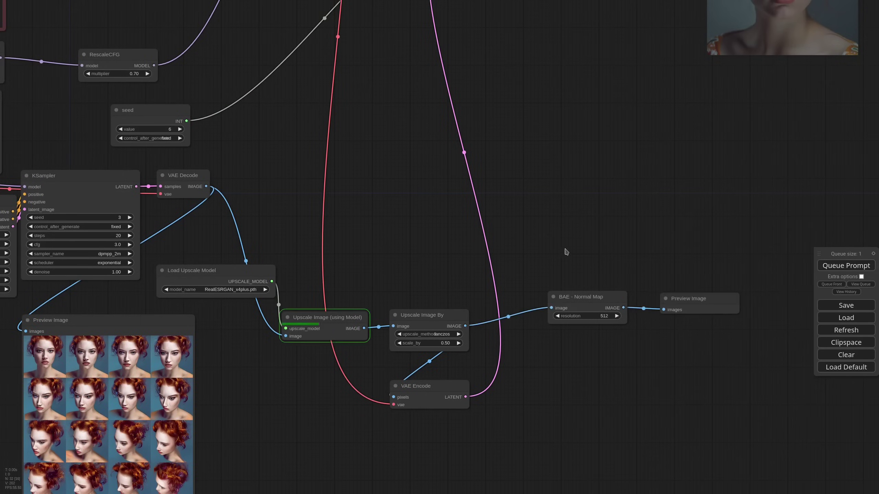
{"action": "scroll", "coordinate": [614, 323], "scroll_direction": "down", "scroll_amount": 2}
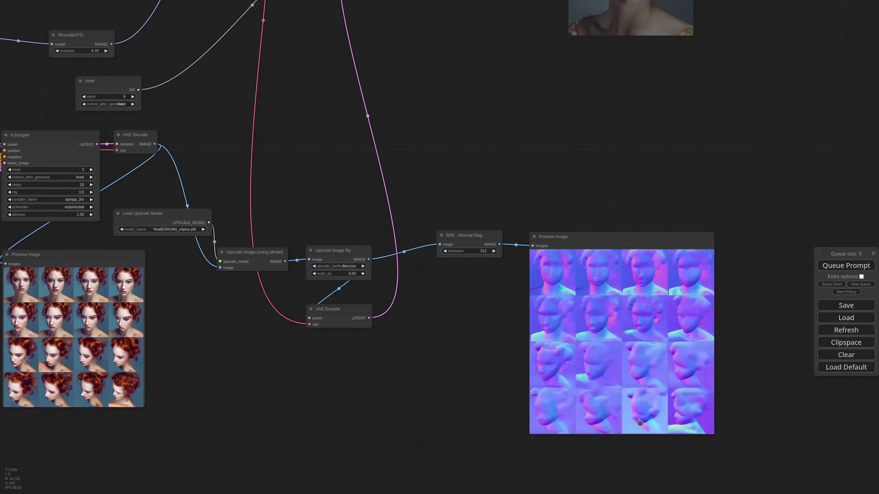
- Delete the normal map's Preview Image and move the BAE - Normal Map node closer to Upscale Image By
{"action": "scroll", "coordinate": [679, 450], "scroll_direction": "down", "scroll_amount": 4}
{"action": "left_click_drag", "start_coordinate": [688, 428], "coordinate": [623, 377]}
{"action": "left_click", "coordinate": [581, 295]}
{"action": "key", "text": "Delete"}
{"action": "left_click_drag", "start_coordinate": [529, 295], "coordinate": [507, 295]}
{"action": "left_click_drag", "start_coordinate": [507, 210], "coordinate": [524, 299]}
- Add an AnimateDiff Loader node in the free space below the second Apply IPAdapter
{"action": "scroll", "coordinate": [499, 277], "scroll_direction": "up", "scroll_amount": 4}
{"action": "double_click", "coordinate": [524, 272]}
{"action": "type", "text": "animatediff"}
{"action": "left_click", "coordinate": [552, 287]}
{"action": "scroll", "coordinate": [596, 355], "scroll_direction": "down", "scroll_amount": 3}
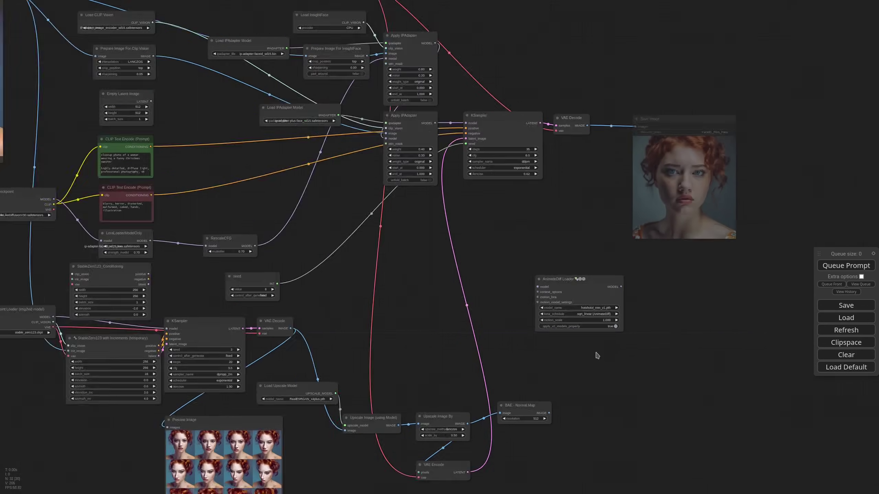
{"action": "left_click_drag", "start_coordinate": [596, 355], "coordinate": [574, 330]}
{"action": "left_click_drag", "start_coordinate": [538, 265], "coordinate": [408, 259]}
- Delete RescaleCFG and wire the AnimateDiff Loader between LoraLoaderModelOnly and the first Apply IPAdapter
{"action": "left_click_drag", "start_coordinate": [249, 225], "coordinate": [225, 222]}
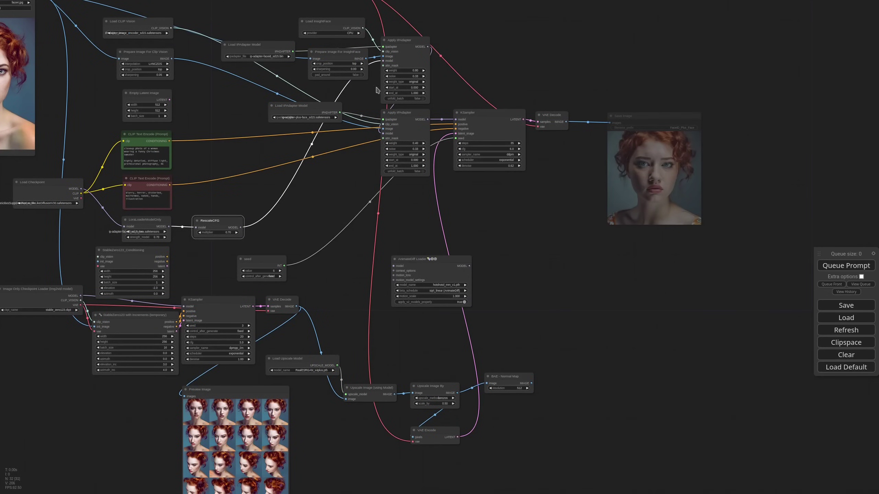
{"action": "scroll", "coordinate": [341, 166], "scroll_direction": "up", "scroll_amount": 2}
{"action": "key", "text": "Delete"}
{"action": "left_click_drag", "start_coordinate": [432, 59], "coordinate": [447, 308]}
{"action": "left_click_drag", "start_coordinate": [460, 303], "coordinate": [317, 220]}
{"action": "left_click_drag", "start_coordinate": [393, 222], "coordinate": [437, 59]}
{"action": "left_click_drag", "start_coordinate": [358, 218], "coordinate": [457, 263]}
- Set the AnimateDiff Loader's model to v3_sd15_mm.ckpt and move the node into the place RescaleCFG occupied
{"action": "scroll", "coordinate": [456, 263], "scroll_direction": "up", "scroll_amount": 7}
{"action": "left_click", "coordinate": [471, 253]}
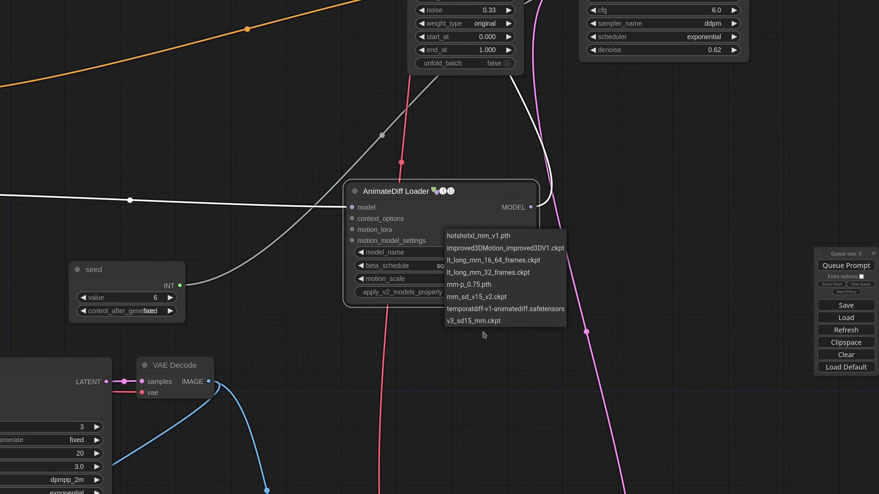
{"action": "left_click", "coordinate": [473, 321]}
{"action": "scroll", "coordinate": [441, 240], "scroll_direction": "down", "scroll_amount": 9}
{"action": "left_click_drag", "start_coordinate": [449, 217], "coordinate": [354, 170]}
- Add an Apply Advanced ControlNet node below the FaceID_Plus_Face KSampler
{"action": "left_click_drag", "start_coordinate": [476, 284], "coordinate": [539, 277]}
{"action": "double_click", "coordinate": [501, 296]}
{"action": "type", "text": "controlnet"}
{"action": "left_click", "coordinate": [501, 340]}
- Add a Load Advanced ControlNet Model node and connect it to the control_net input of Apply Advanced ControlNet
{"action": "scroll", "coordinate": [528, 275], "scroll_direction": "up", "scroll_amount": 6}
{"action": "double_click", "coordinate": [431, 290]}
{"action": "type", "text": "controlnet"}
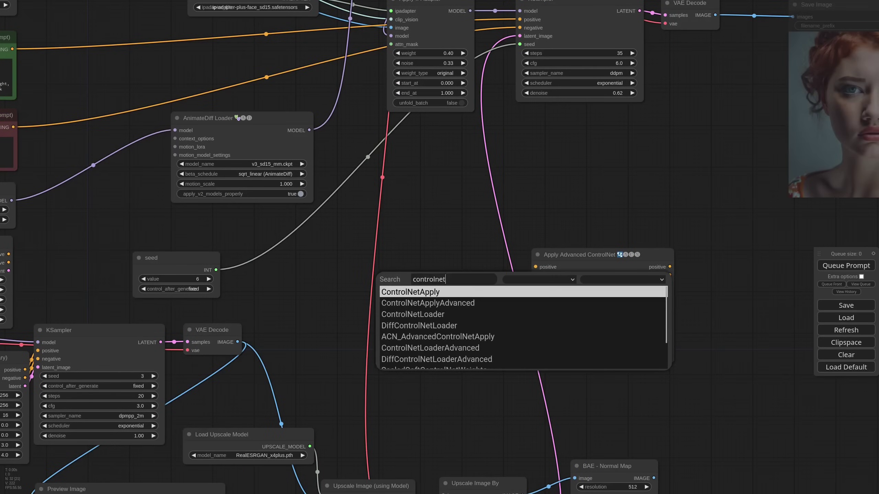
{"action": "type", "text": "loa"}
{"action": "left_click", "coordinate": [471, 319]}
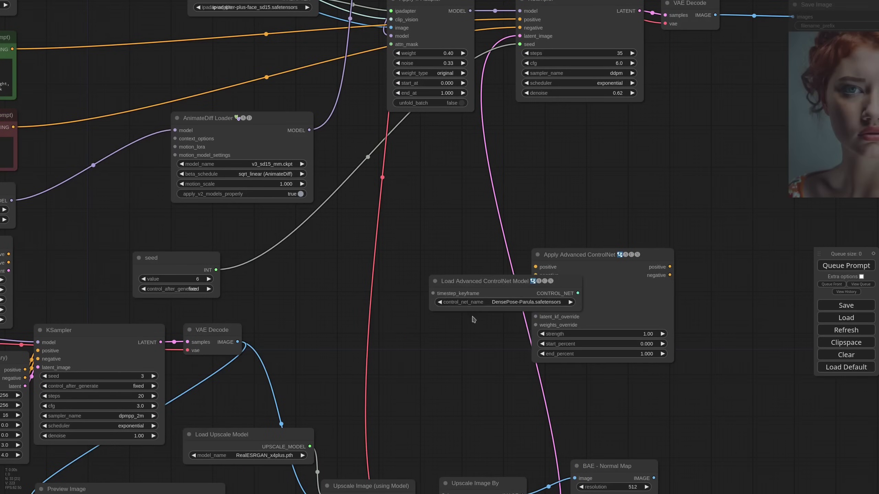
{"action": "left_click_drag", "start_coordinate": [475, 281], "coordinate": [389, 277]}
{"action": "left_click_drag", "start_coordinate": [492, 289], "coordinate": [558, 279]}
- Choose control_v11p_sd15_normalbae_fp16.safetensors as the ControlNet model
{"action": "left_click", "coordinate": [442, 298]}
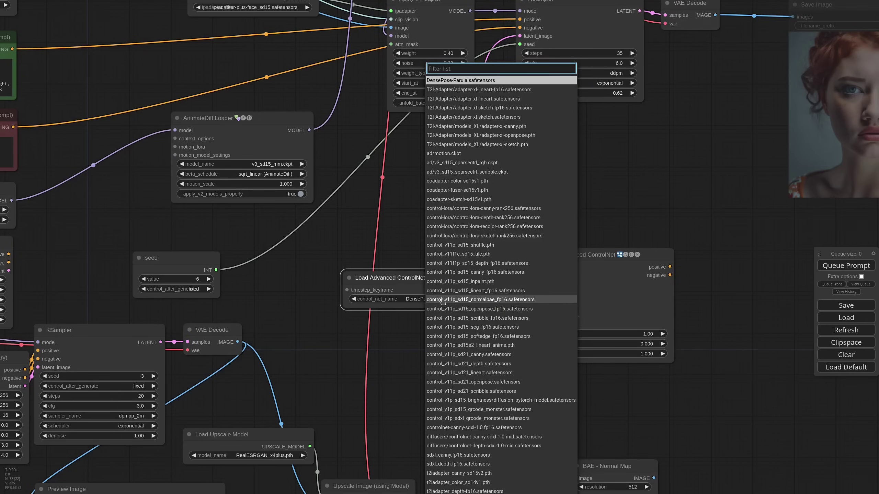
{"action": "type", "text": "normal"}
{"action": "left_click", "coordinate": [487, 307]}
{"action": "mouse_move", "coordinate": [435, 281]}
{"action": "left_mouse_down"}
{"action": "mouse_move", "coordinate": [453, 276]}
{"action": "mouse_move", "coordinate": [438, 295]}
{"action": "left_mouse_up"}
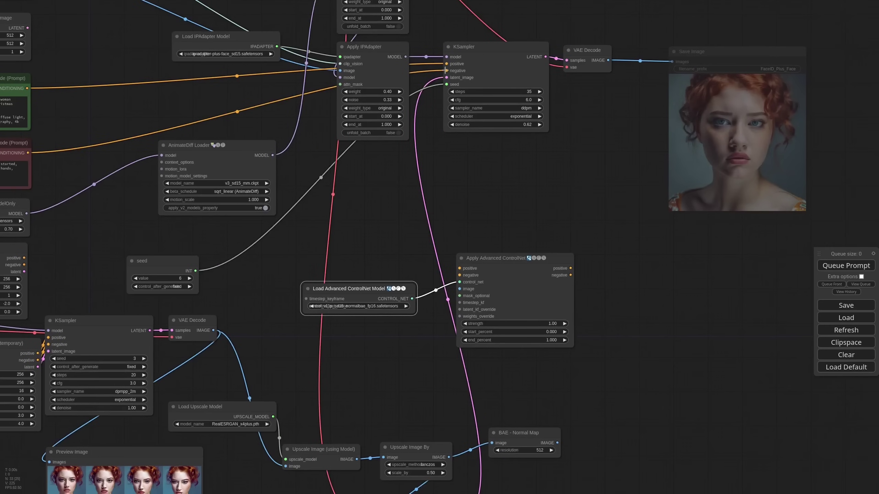
- Route the positive and negative conditioning through Apply Advanced ControlNet into the FaceID_Plus_Face KSampler
{"action": "left_click_drag", "start_coordinate": [446, 70], "coordinate": [459, 268]}
{"action": "left_click_drag", "start_coordinate": [570, 269], "coordinate": [446, 64]}
{"action": "left_click_drag", "start_coordinate": [571, 275], "coordinate": [447, 71]}
- Rearrange the two ControlNet nodes and connect the BAE - Normal Map output to Apply Advanced ControlNet's image input
{"action": "left_click_drag", "start_coordinate": [498, 258], "coordinate": [445, 222]}
{"action": "left_click_drag", "start_coordinate": [385, 288], "coordinate": [339, 247]}
{"action": "left_click_drag", "start_coordinate": [522, 433], "coordinate": [464, 217]}
{"action": "scroll", "coordinate": [500, 287], "scroll_direction": "up", "scroll_amount": 5}
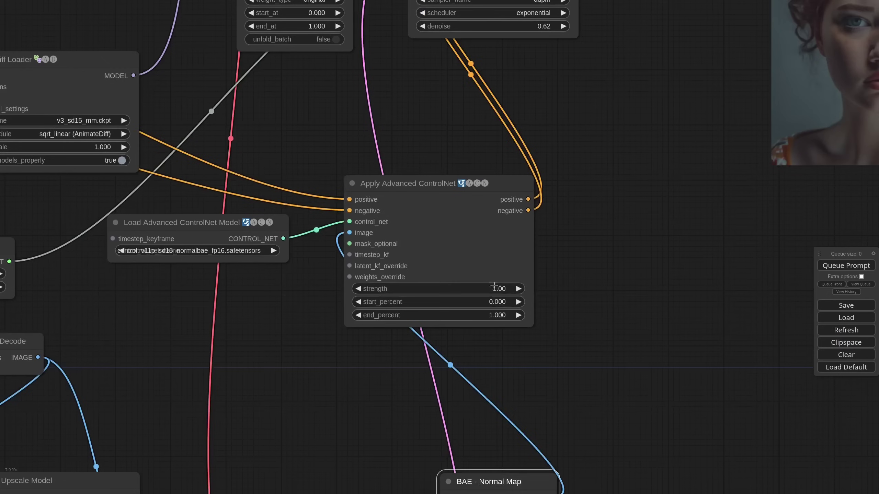
- Set the Apply Advanced ControlNet strength to 0.70 and its end_percent to 0.700
{"action": "left_click", "coordinate": [501, 287]}
{"action": "left_click", "coordinate": [498, 315]}
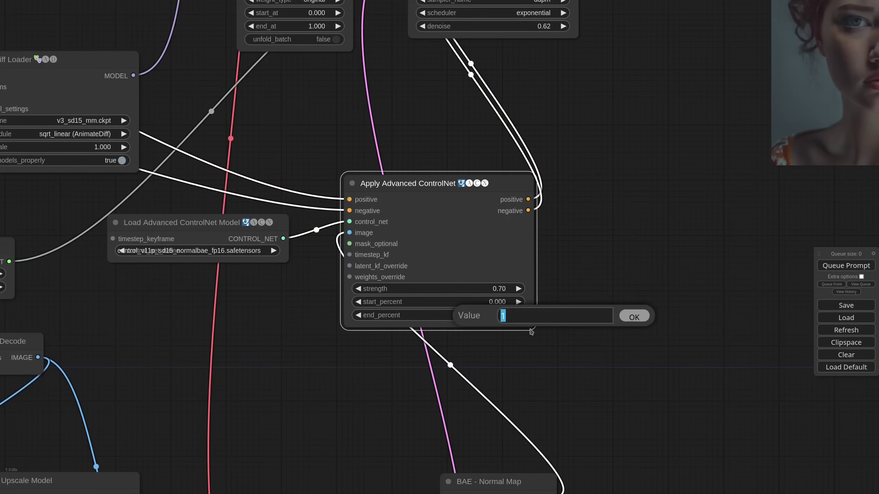
{"action": "key", "text": "Return"}
{"action": "scroll", "coordinate": [556, 219], "scroll_direction": "down", "scroll_amount": 10}
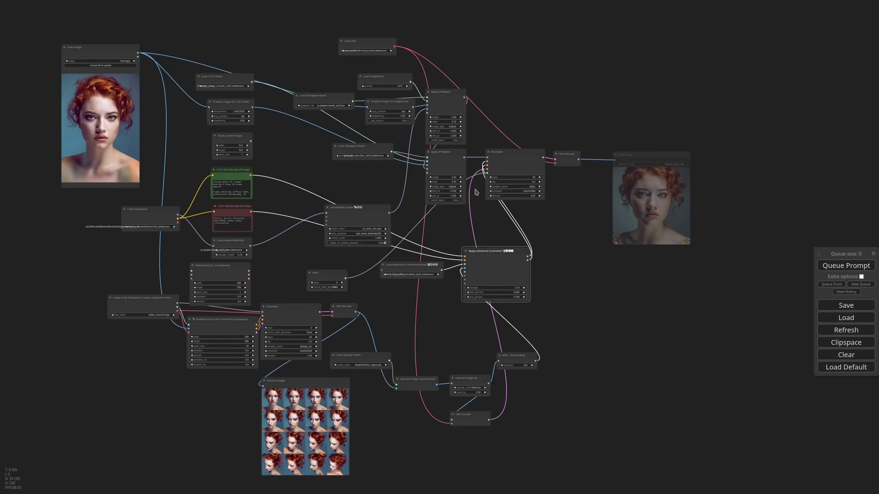
- Set the denoise of the KSampler that receives the ControlNet conditioning to 0.90
{"action": "scroll", "coordinate": [537, 215], "scroll_direction": "up", "scroll_amount": 8}
{"action": "scroll", "coordinate": [538, 215], "scroll_direction": "down", "scroll_amount": 5}
{"action": "left_click_drag", "start_coordinate": [538, 216], "coordinate": [516, 173]}
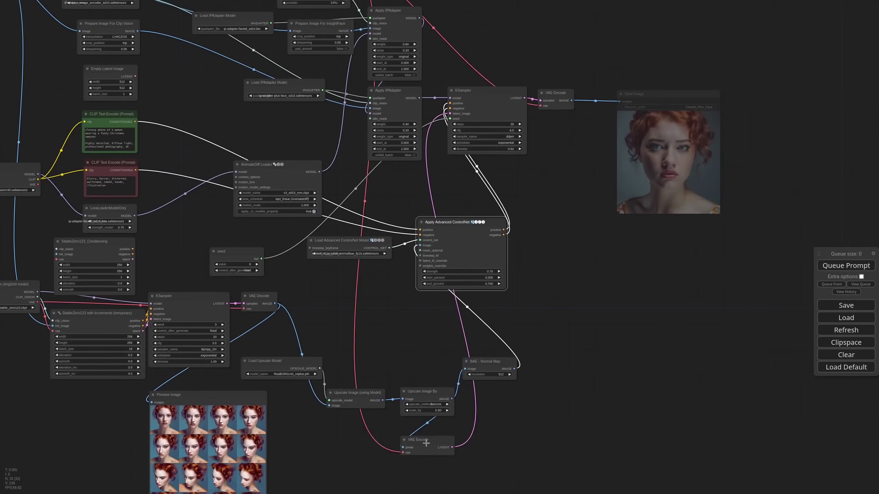
{"action": "left_click", "coordinate": [426, 443]}
{"action": "scroll", "coordinate": [511, 108], "scroll_direction": "up", "scroll_amount": 8}
{"action": "left_click", "coordinate": [512, 197]}
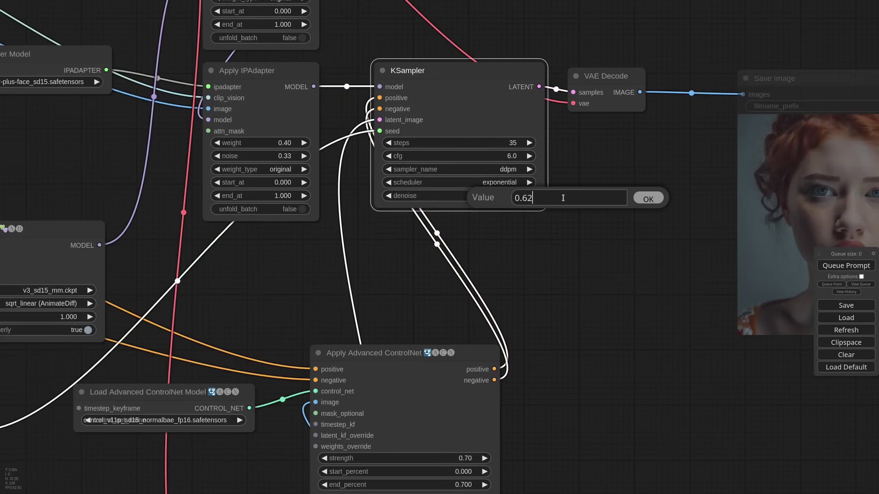
{"action": "type", "text": "0.9"}
{"action": "key", "text": "Return"}
- Replace the Save Image node with a Video Combine node fed by the VAE Decode images
{"action": "scroll", "coordinate": [588, 208], "scroll_direction": "down", "scroll_amount": 9}
{"action": "left_click_drag", "start_coordinate": [610, 285], "coordinate": [613, 287]}
{"action": "left_click", "coordinate": [686, 133]}
{"action": "key", "text": "Delete"}
{"action": "double_click", "coordinate": [633, 153]}
{"action": "type", "text": "comb"}
{"action": "left_click", "coordinate": [666, 183]}
{"action": "left_click_drag", "start_coordinate": [678, 152], "coordinate": [665, 130]}
- Set the Video Combine format to video/h264-mp4 and queue the prompt
{"action": "scroll", "coordinate": [689, 115], "scroll_direction": "up", "scroll_amount": 7}
{"action": "left_click_drag", "start_coordinate": [536, 149], "coordinate": [598, 159]}
{"action": "left_click", "coordinate": [710, 200]}
{"action": "left_click", "coordinate": [735, 234]}
{"action": "scroll", "coordinate": [538, 253], "scroll_direction": "down", "scroll_amount": 7}
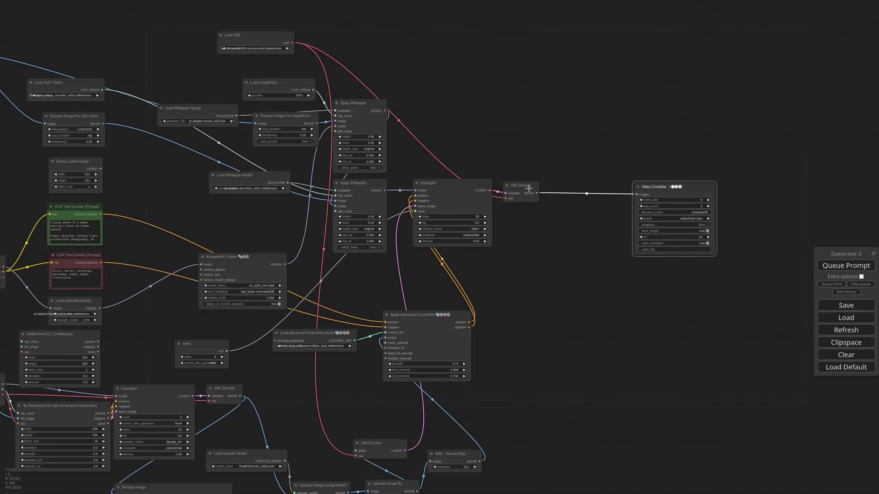
{"action": "scroll", "coordinate": [565, 304], "scroll_direction": "down", "scroll_amount": 2}
{"action": "left_click", "coordinate": [830, 265]}
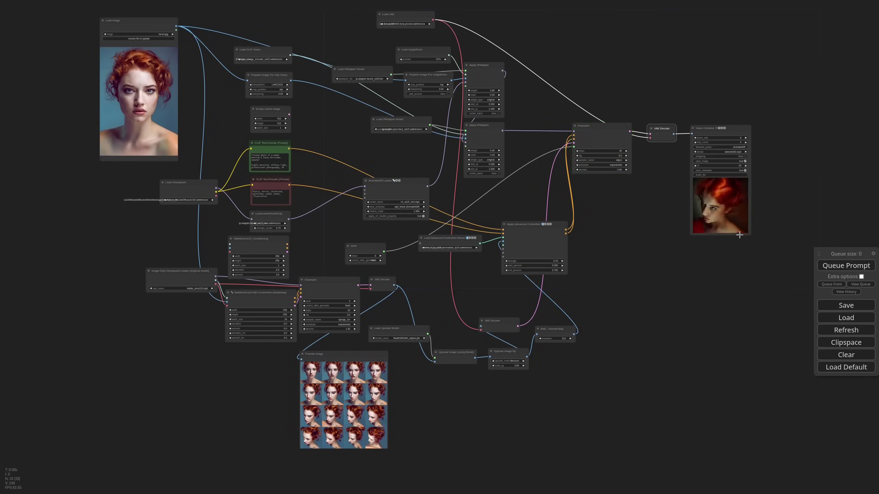
- Set the KSampler to 25 steps with the dpmpp_2m_sde_gpu sampler
{"action": "scroll", "coordinate": [741, 233], "scroll_direction": "up", "scroll_amount": 9}
{"action": "scroll", "coordinate": [692, 135], "scroll_direction": "down", "scroll_amount": 3}
{"action": "left_click_drag", "start_coordinate": [574, 114], "coordinate": [550, 211]}
{"action": "left_click", "coordinate": [530, 183]}
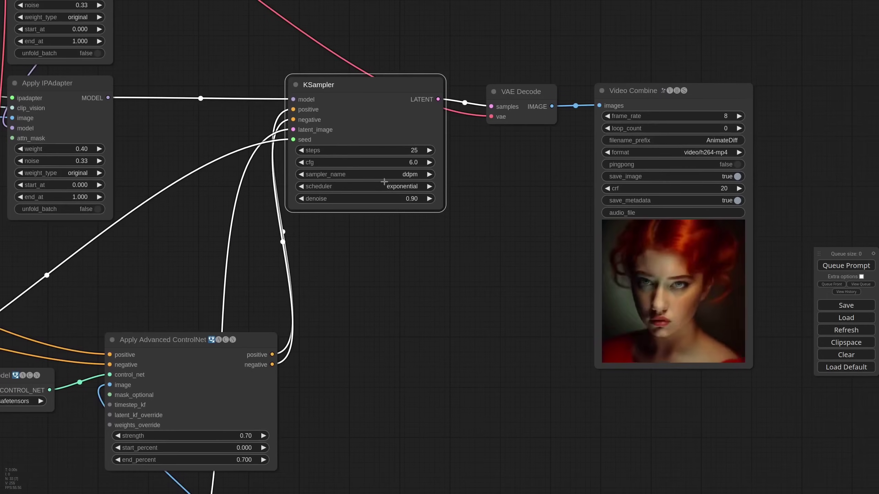
{"action": "left_click", "coordinate": [414, 174]}
{"action": "left_click", "coordinate": [414, 304]}
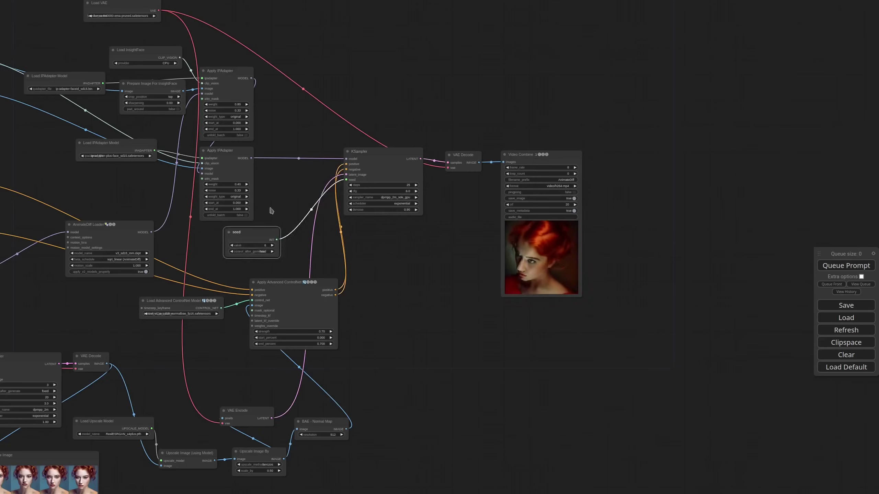
- Rewrite the first line of the positive prompt to begin with "closeup photo of a woman"
{"action": "scroll", "coordinate": [297, 187], "scroll_direction": "up", "scroll_amount": 7}
{"action": "left_click_drag", "start_coordinate": [600, 302], "coordinate": [539, 287]}
{"action": "scroll", "coordinate": [539, 287], "scroll_direction": "down", "scroll_amount": 7}
{"action": "left_click_drag", "start_coordinate": [145, 243], "coordinate": [559, 222]}
{"action": "scroll", "coordinate": [325, 212], "scroll_direction": "up", "scroll_amount": 10}
{"action": "left_click_drag", "start_coordinate": [461, 238], "coordinate": [387, 229]}
{"action": "type", "text": "loseup photo of a woman"}
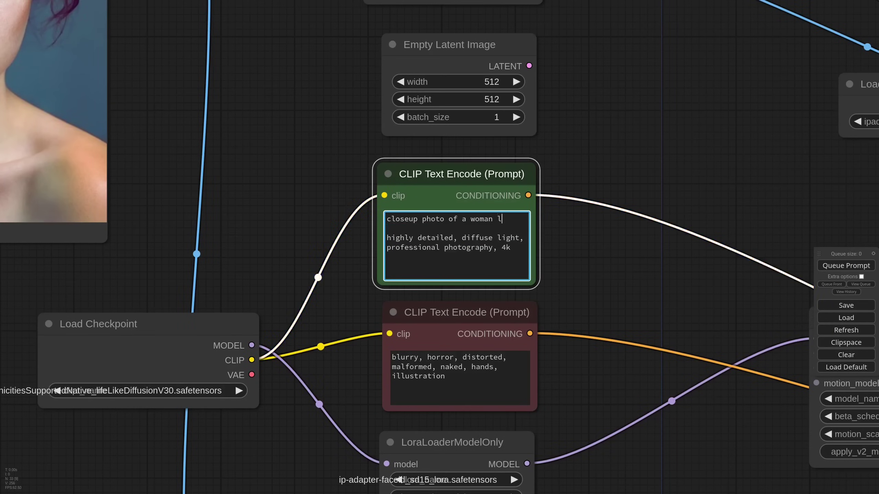
{"action": "scroll", "coordinate": [665, 201], "scroll_direction": "down", "scroll_amount": 10}
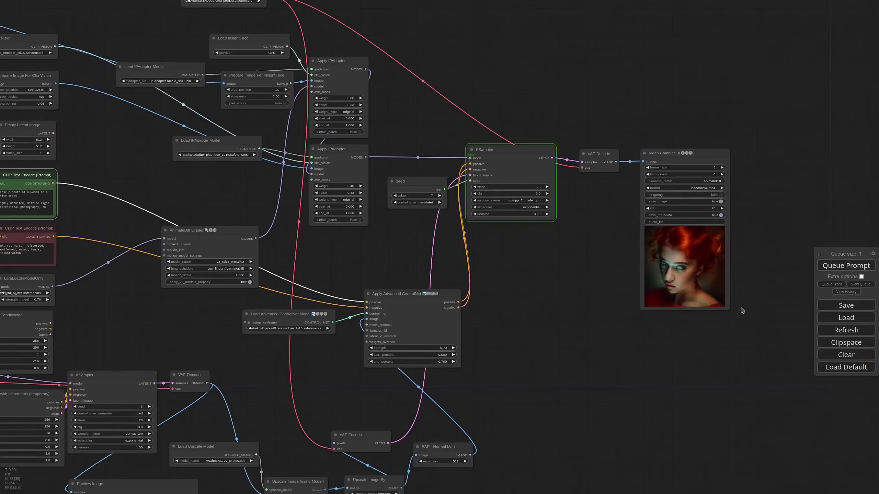
- Duplicate the KSampler with its input connections into the empty area beyond the Video Combine node
{"action": "scroll", "coordinate": [740, 310], "scroll_direction": "up", "scroll_amount": 7}
{"action": "scroll", "coordinate": [749, 246], "scroll_direction": "down", "scroll_amount": 1}
{"action": "left_click_drag", "start_coordinate": [748, 247], "coordinate": [721, 266]}
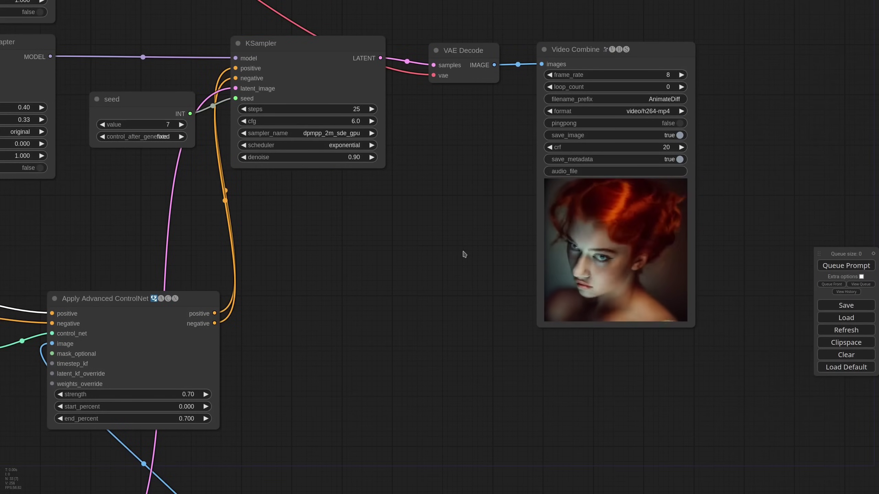
{"action": "scroll", "coordinate": [465, 254], "scroll_direction": "down", "scroll_amount": 1}
{"action": "scroll", "coordinate": [464, 255], "scroll_direction": "down", "scroll_amount": 4}
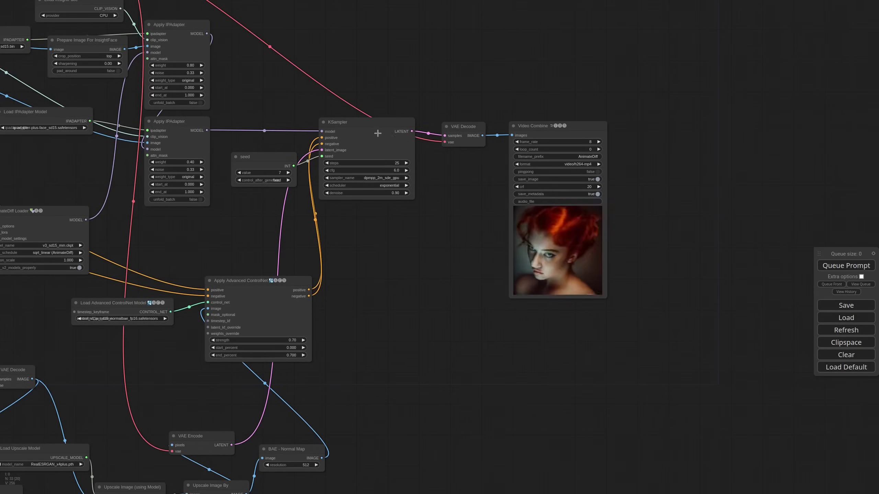
{"action": "left_click", "coordinate": [367, 123]}
{"action": "key", "text": "ctrl+c"}
{"action": "scroll", "coordinate": [657, 214], "scroll_direction": "down", "scroll_amount": 3}
{"action": "left_click_drag", "start_coordinate": [657, 215], "coordinate": [541, 216]}
{"action": "key", "text": "ctrl+shift+v"}
- Convert the duplicated KSampler's seed input back to a widget
{"action": "scroll", "coordinate": [615, 186], "scroll_direction": "up", "scroll_amount": 8}
{"action": "right_click", "coordinate": [598, 227]}
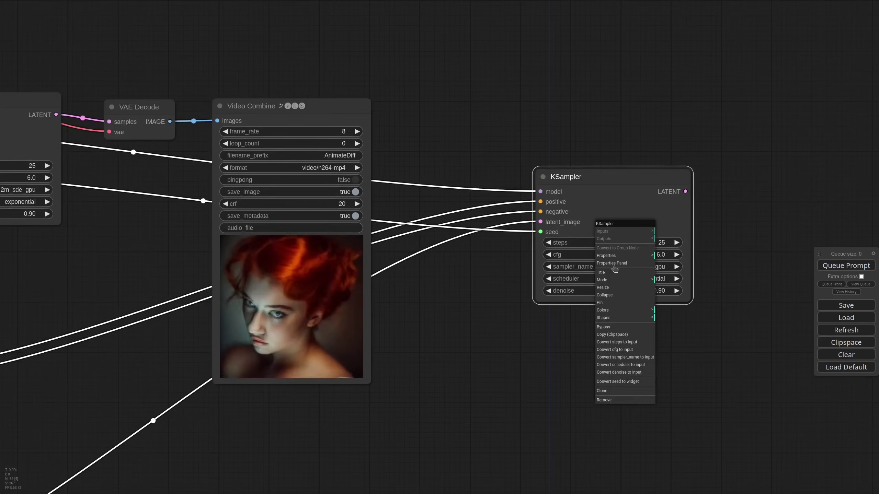
{"action": "left_click", "coordinate": [623, 341]}
{"action": "scroll", "coordinate": [488, 308], "scroll_direction": "down", "scroll_amount": 5}
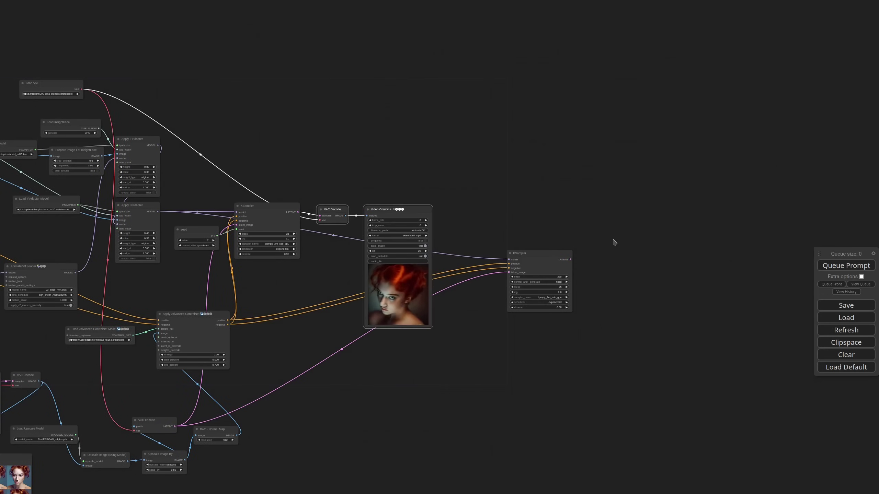
- Paste copies of VAE Decode and Video Combine, then connect the Load VAE output and the second KSampler's latent to the new decoder
{"action": "key", "text": "ctrl+v"}
{"action": "left_click_drag", "start_coordinate": [613, 246], "coordinate": [609, 249]}
{"action": "left_click_drag", "start_coordinate": [81, 89], "coordinate": [609, 253]}
{"action": "scroll", "coordinate": [494, 338], "scroll_direction": "up", "scroll_amount": 7}
{"action": "left_click_drag", "start_coordinate": [496, 337], "coordinate": [516, 301]}
{"action": "left_click_drag", "start_coordinate": [594, 140], "coordinate": [600, 258]}
{"action": "scroll", "coordinate": [555, 218], "scroll_direction": "down", "scroll_amount": 5}
{"action": "scroll", "coordinate": [374, 273], "scroll_direction": "up", "scroll_amount": 1}
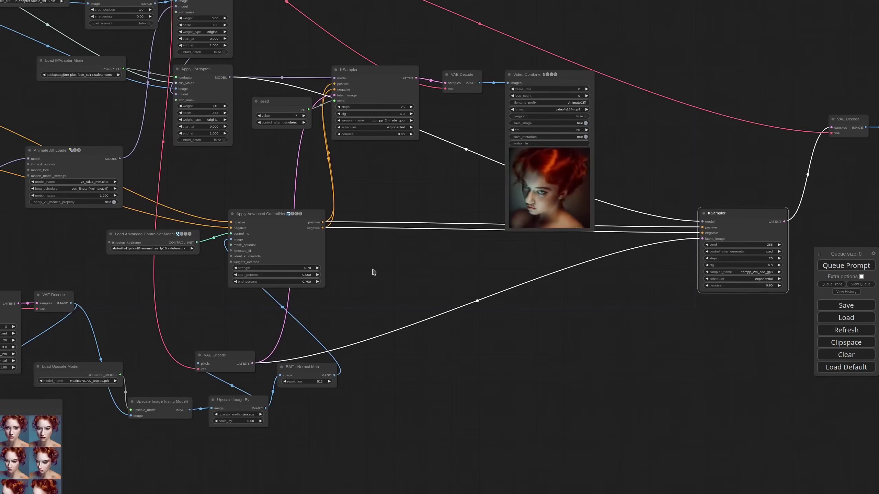
- Duplicate the Load and Apply Advanced ControlNet nodes with their connections and place them before the second KSampler
{"action": "left_click", "coordinate": [279, 229]}
{"action": "left_click", "coordinate": [156, 236], "text": "shift"}
{"action": "key", "text": "ctrl+c"}
{"action": "key", "text": "ctrl+shift+v"}
{"action": "left_click_drag", "start_coordinate": [783, 301], "coordinate": [621, 266]}
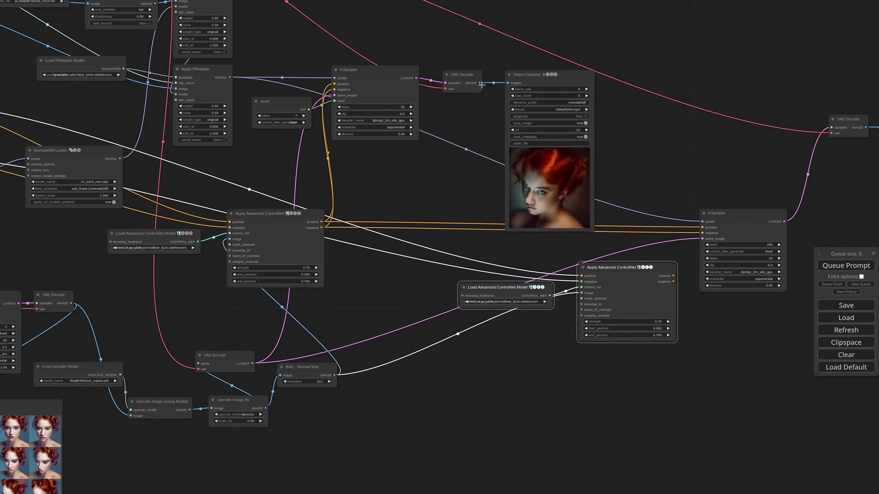
- Feed the first VAE Decode's images to the copied Apply Advanced ControlNet and choose ad/motion.ckpt in its model loader
{"action": "scroll", "coordinate": [506, 311], "scroll_direction": "up", "scroll_amount": 6}
{"action": "left_click", "coordinate": [505, 301]}
{"action": "type", "text": "ad"}
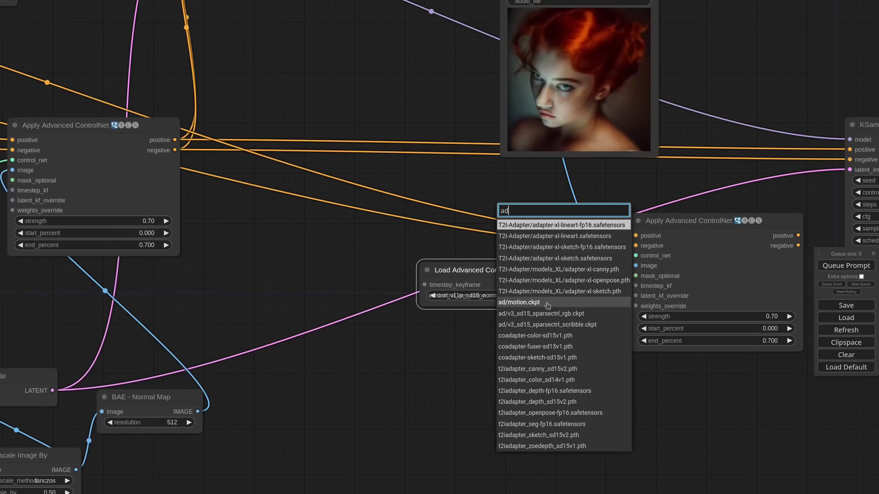
{"action": "left_click", "coordinate": [547, 305]}
- Route the copied ControlNet's positive and negative outputs into the second KSampler and set its denoise to 0.60
{"action": "scroll", "coordinate": [547, 381], "scroll_direction": "down", "scroll_amount": 6}
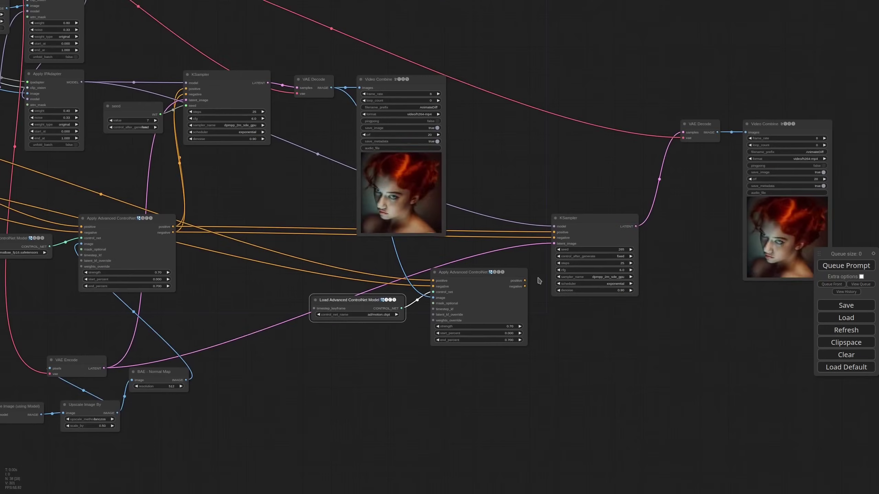
{"action": "scroll", "coordinate": [542, 267], "scroll_direction": "up", "scroll_amount": 5}
{"action": "left_click", "coordinate": [650, 311]}
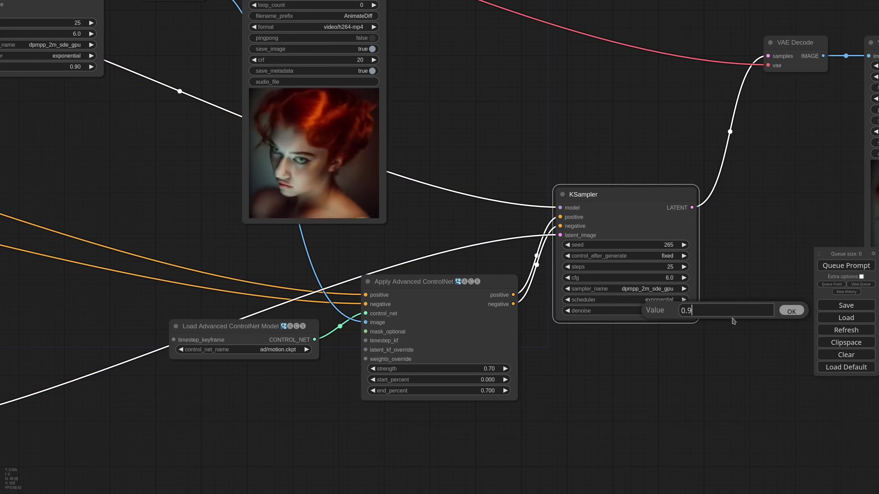
{"action": "key", "text": "BackSpace"}
{"action": "type", "text": "6"}
{"action": "key", "text": "Return"}
{"action": "scroll", "coordinate": [594, 350], "scroll_direction": "down", "scroll_amount": 4}
{"action": "left_click_drag", "start_coordinate": [679, 339], "coordinate": [563, 298]}
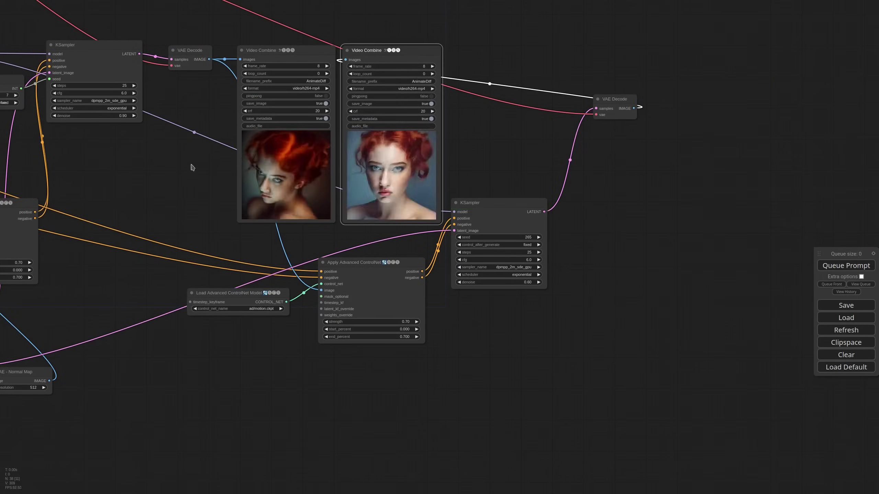
- Try a denoise of 0.45 on the second KSampler
{"action": "scroll", "coordinate": [334, 241], "scroll_direction": "up", "scroll_amount": 5}
{"action": "left_click", "coordinate": [651, 309]}
{"action": "key", "text": "BackSpace"}
{"action": "type", "text": "45"}
{"action": "key", "text": "Return"}
{"action": "scroll", "coordinate": [571, 110], "scroll_direction": "down", "scroll_amount": 2}
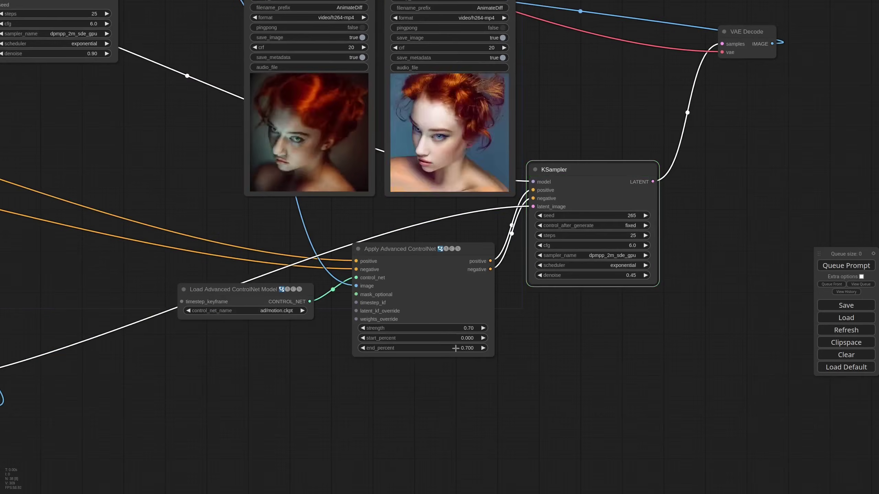
- Set the second Apply Advanced ControlNet's end_percent to 1.000 and its strength to 0.75
{"action": "scroll", "coordinate": [322, 363], "scroll_direction": "down", "scroll_amount": 2}
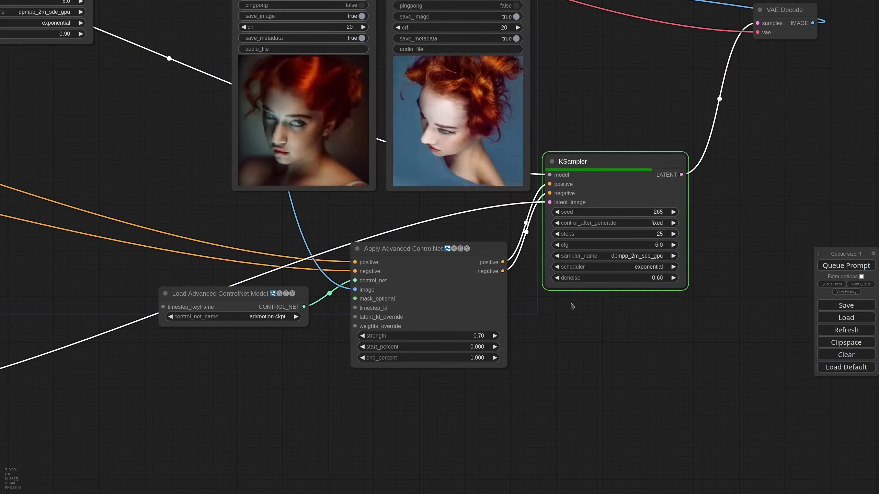
{"action": "scroll", "coordinate": [571, 306], "scroll_direction": "down", "scroll_amount": 3}
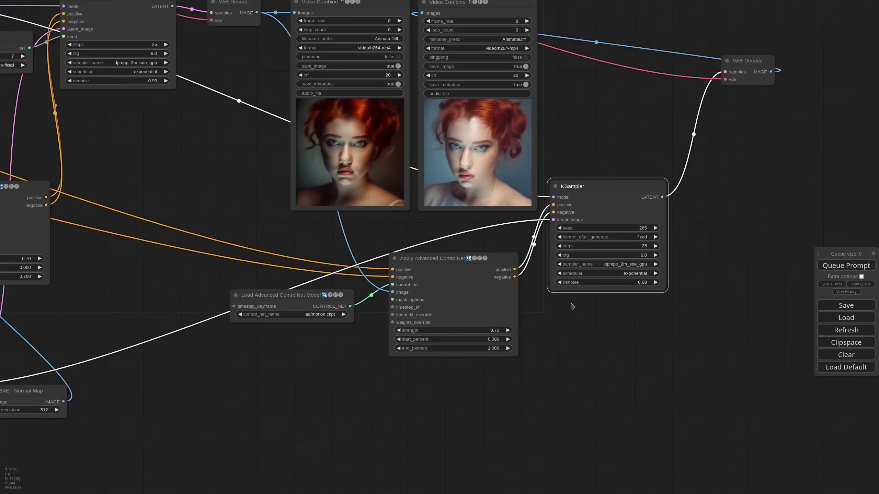
{"action": "scroll", "coordinate": [595, 335], "scroll_direction": "down", "scroll_amount": 5}
{"action": "left_click", "coordinate": [467, 327]}
{"action": "type", "text": ".7"}
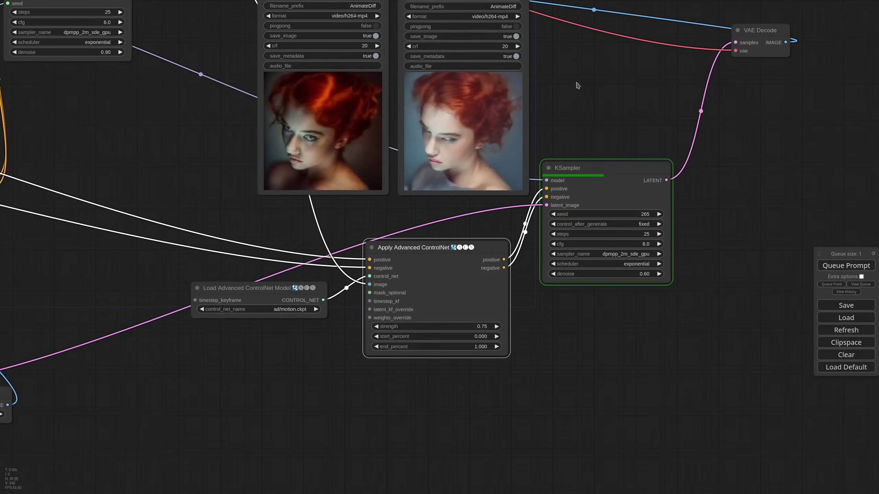
- Set the second KSampler's denoise to 0.75
{"action": "left_click", "coordinate": [606, 273]}
{"action": "type", "text": ".5"}
{"action": "key", "text": "Return"}
{"action": "scroll", "coordinate": [536, 263], "scroll_direction": "down", "scroll_amount": 4}
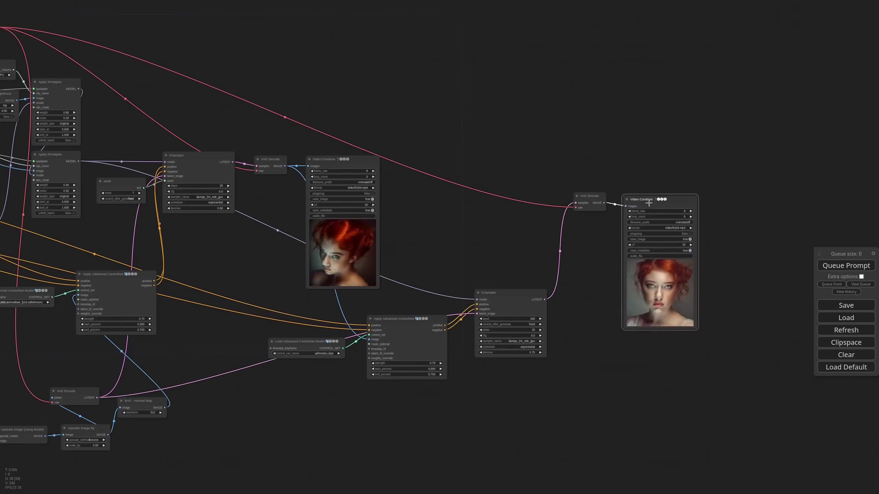
- Move the second Video Combine below its VAE Decode and add an Image Contrast Adaptive Sharpening node after the decoder
{"action": "left_click_drag", "start_coordinate": [647, 199], "coordinate": [500, 291]}
{"action": "scroll", "coordinate": [366, 249], "scroll_direction": "up", "scroll_amount": 5}
{"action": "double_click", "coordinate": [533, 200]}
{"action": "type", "text": "sharp"}
{"action": "key", "text": "Return"}
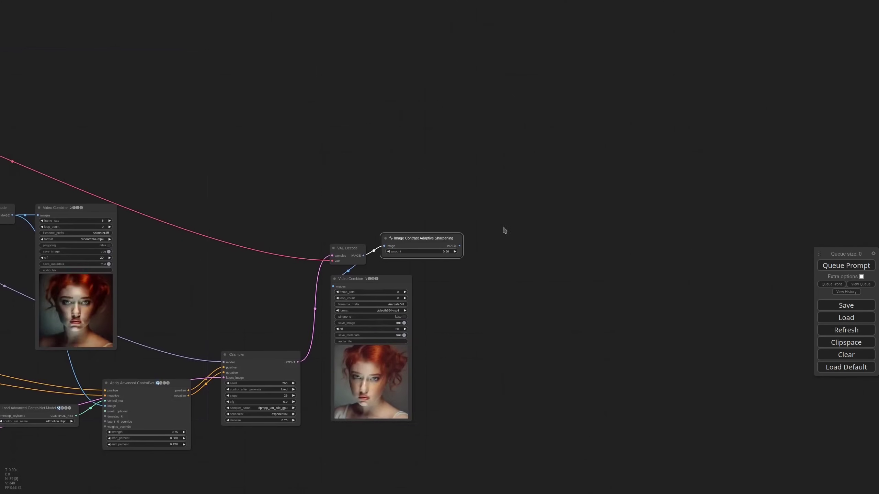
- Chain Upscale Image (using Model), Upscale Image By and a RIFE VFI node after the sharpening node
{"action": "scroll", "coordinate": [505, 231], "scroll_direction": "down", "scroll_amount": 10}
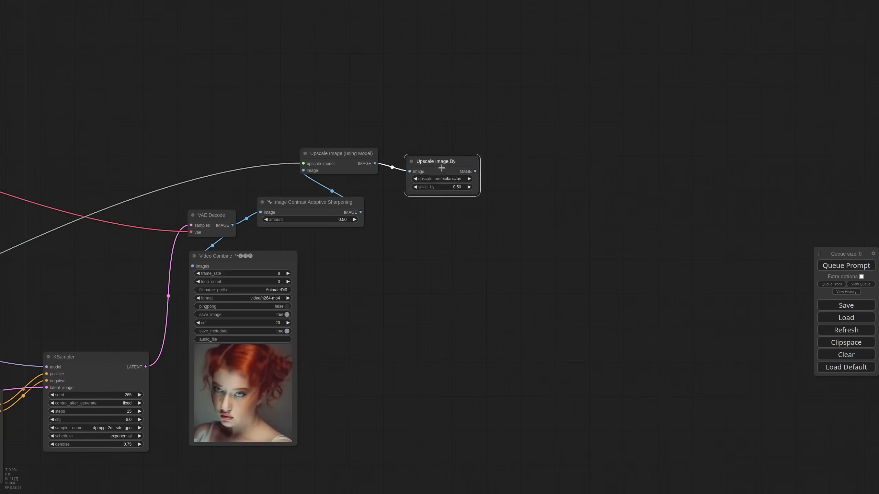
{"action": "left_click_drag", "start_coordinate": [441, 168], "coordinate": [408, 197]}
{"action": "double_click", "coordinate": [477, 147]}
{"action": "key", "text": "Return"}
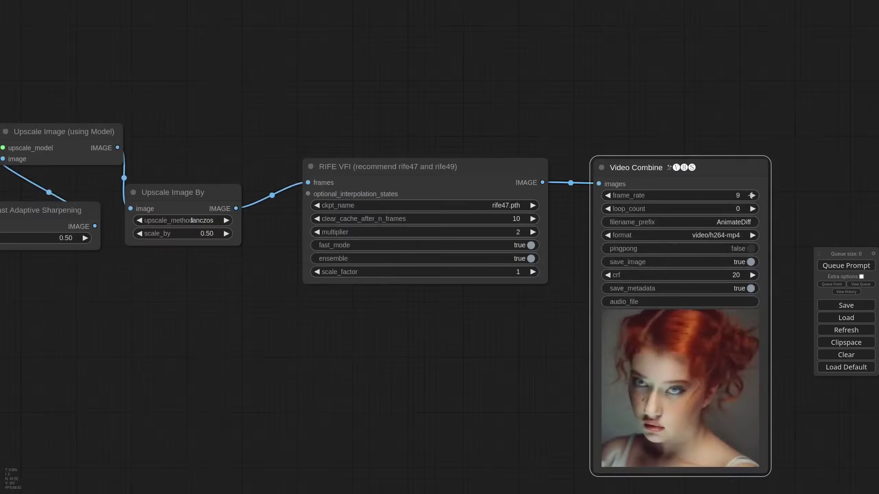
- Set the final Video Combine's frame_rate to 12 and enlarge the node
{"action": "scroll", "coordinate": [456, 270], "scroll_direction": "down", "scroll_amount": 10}
{"action": "scroll", "coordinate": [643, 248], "scroll_direction": "up", "scroll_amount": 3}
{"action": "left_click_drag", "start_coordinate": [639, 311], "coordinate": [730, 392]}
{"action": "scroll", "coordinate": [487, 323], "scroll_direction": "down", "scroll_amount": 3}
{"action": "left_click_drag", "start_coordinate": [456, 353], "coordinate": [492, 295]}
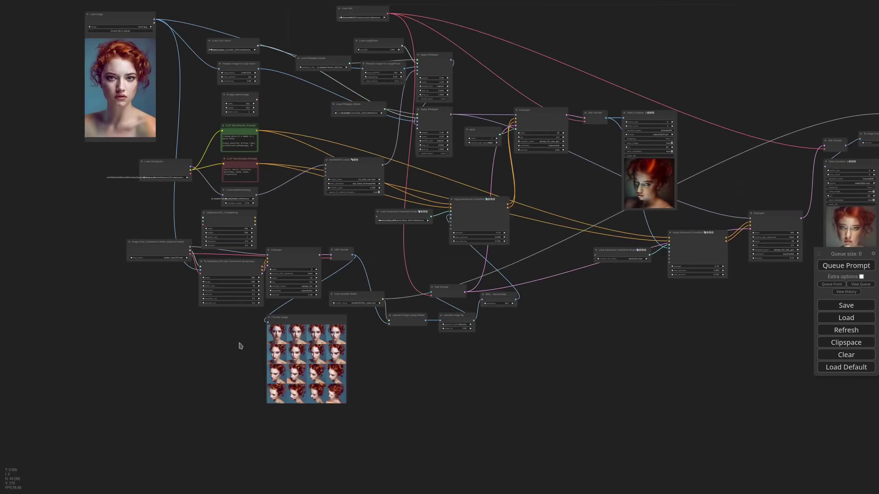
- Set elevation_inc to 2.0 and azimuth_inc to 4.2 on the StableZero123 with Increments node
{"action": "scroll", "coordinate": [258, 328], "scroll_direction": "up", "scroll_amount": 8}
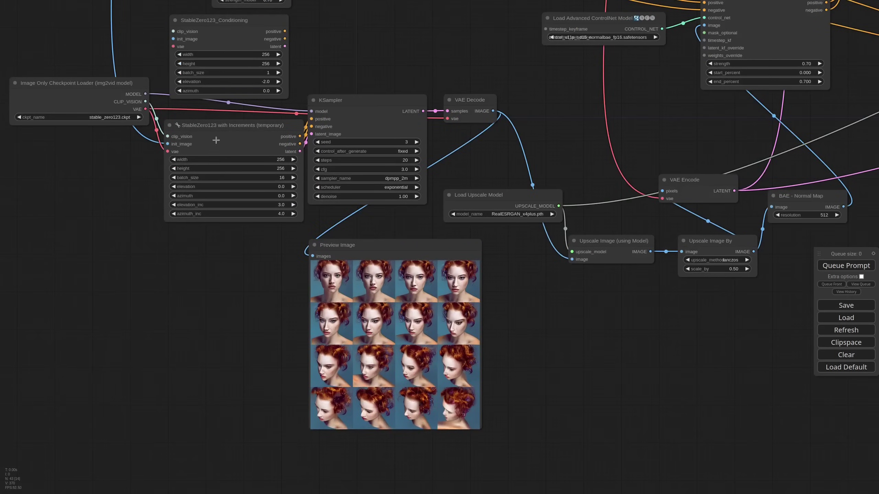
{"action": "left_click_drag", "start_coordinate": [450, 244], "coordinate": [462, 239]}
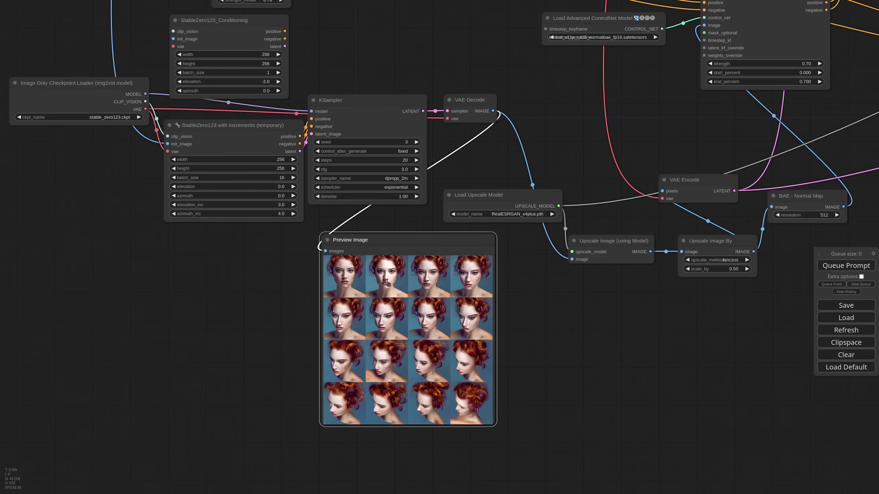
{"action": "scroll", "coordinate": [255, 261], "scroll_direction": "up", "scroll_amount": 3}
{"action": "left_click", "coordinate": [247, 145]}
{"action": "type", "text": "4.2"}
{"action": "key", "text": "Return"}
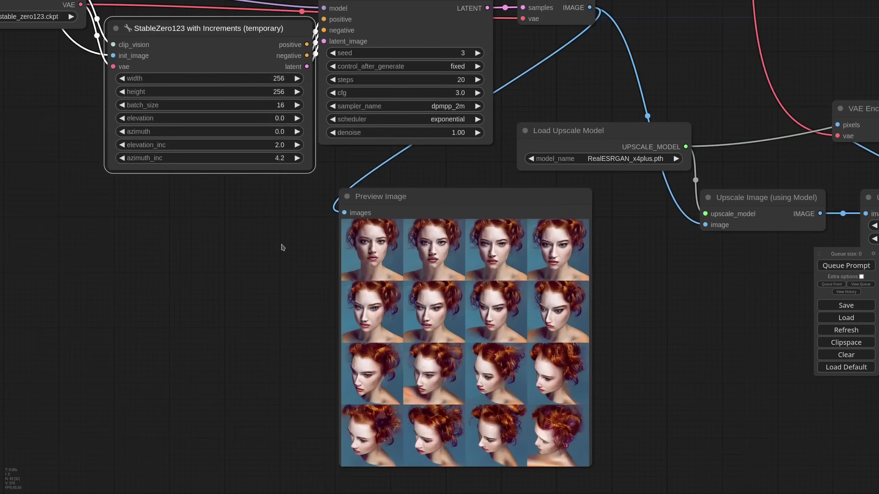
- Adjust the starting elevation and azimuth of the StableZero123 with Increments node, entering -2 for the azimuth
{"action": "left_click", "coordinate": [278, 119]}
{"action": "left_click", "coordinate": [279, 132]}
{"action": "type", "text": "-2"}
{"action": "key", "text": "Return"}
{"action": "left_click", "coordinate": [279, 120]}
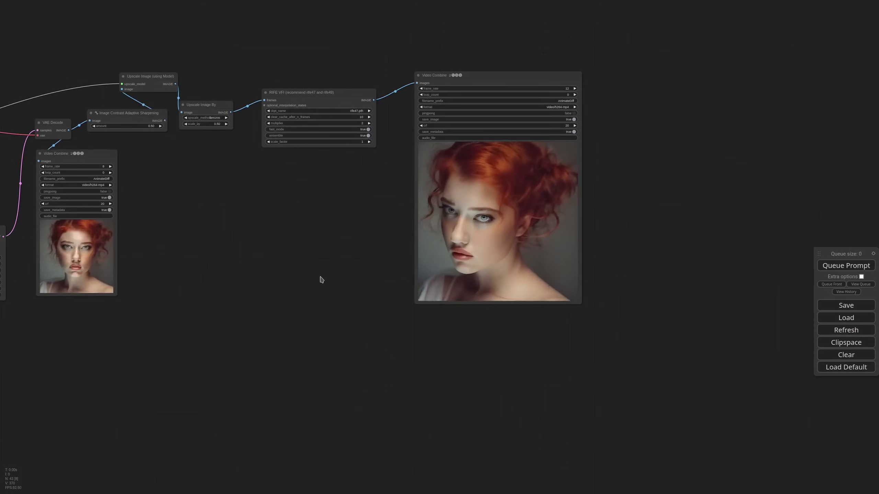
- Set the second KSampler's seed to 267 and queue the prompt
{"action": "scroll", "coordinate": [306, 310], "scroll_direction": "down", "scroll_amount": 1}
{"action": "left_click_drag", "start_coordinate": [298, 349], "coordinate": [390, 343]}
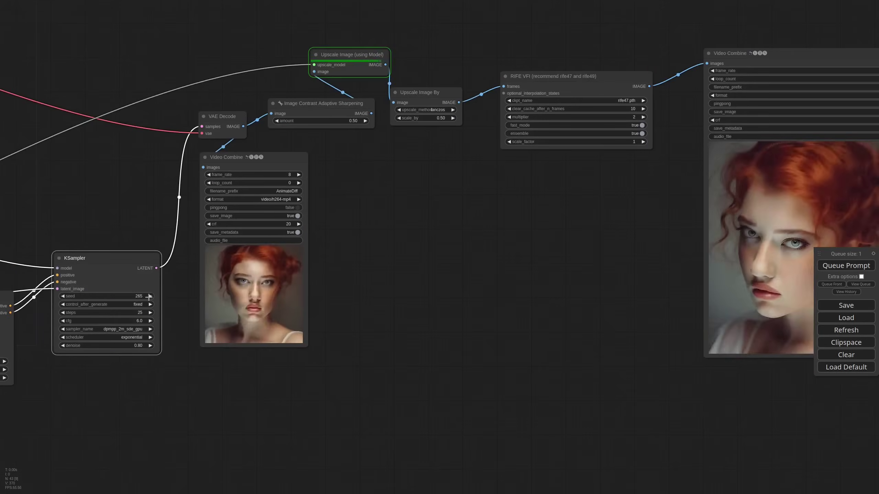
{"action": "left_click", "coordinate": [150, 296]}
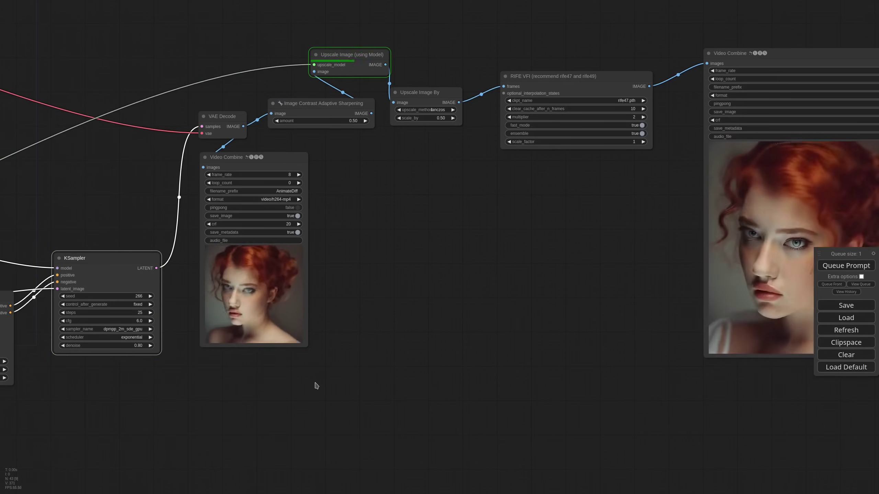
{"action": "left_click", "coordinate": [149, 296]}
{"action": "left_click", "coordinate": [841, 270]}
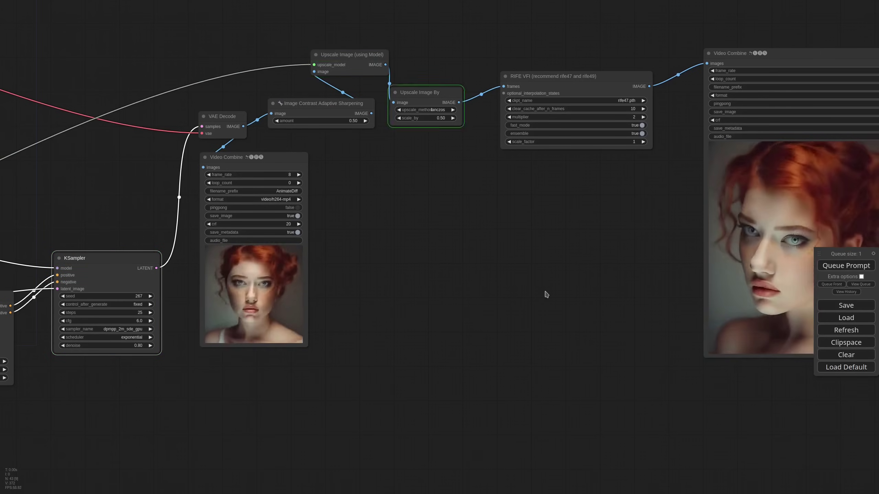
{"action": "left_click_drag", "start_coordinate": [543, 294], "coordinate": [416, 295]}
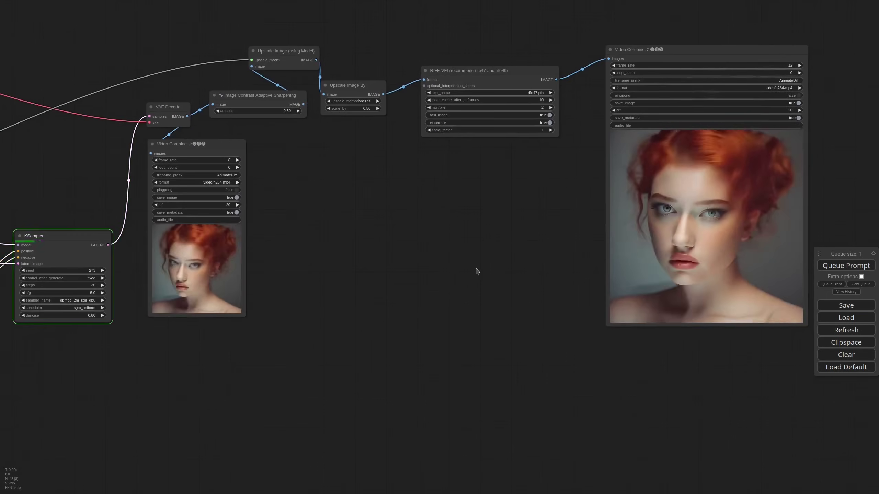